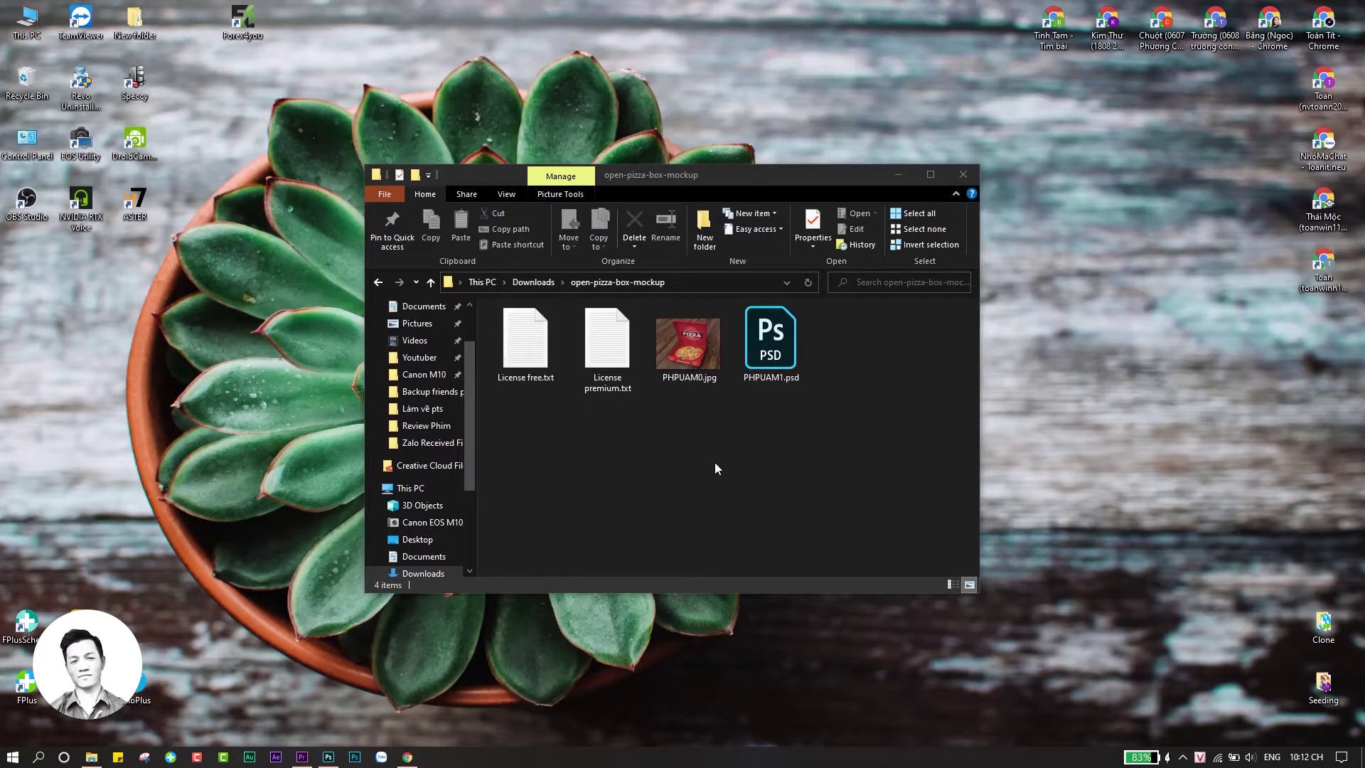
Preview the PHPUAM0.jpg pizza box image from the mockup folder, then close it.
left_click_drag(874, 478, 530, 312)
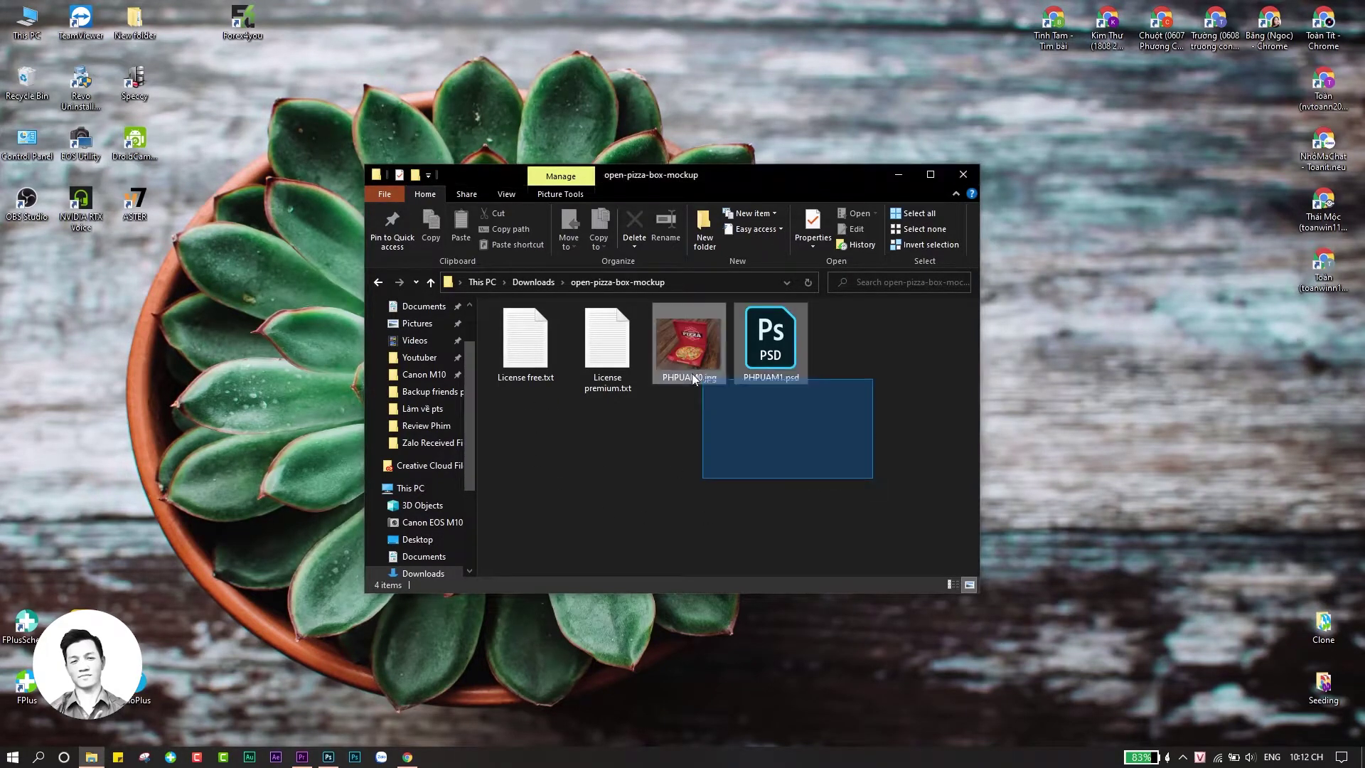
left_click(875, 519)
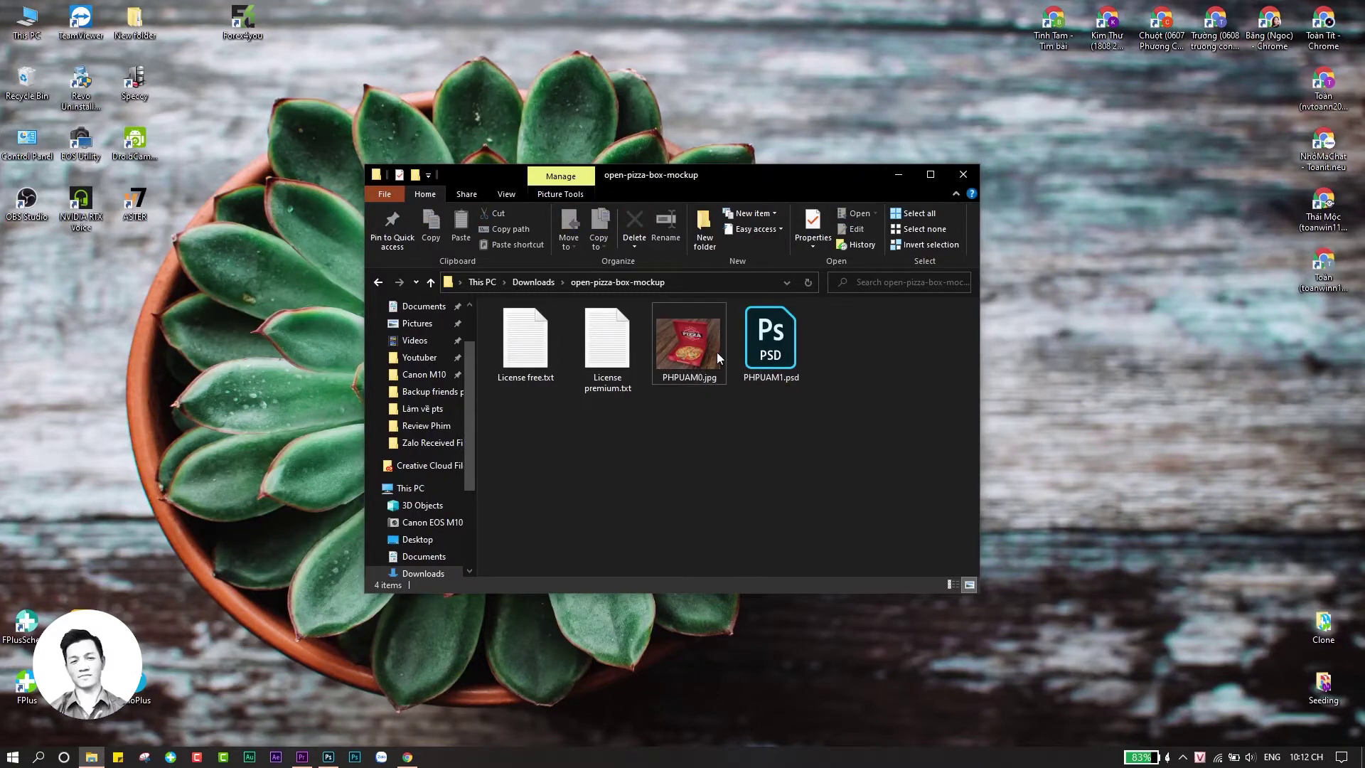
left_click(698, 349)
double_click(698, 348)
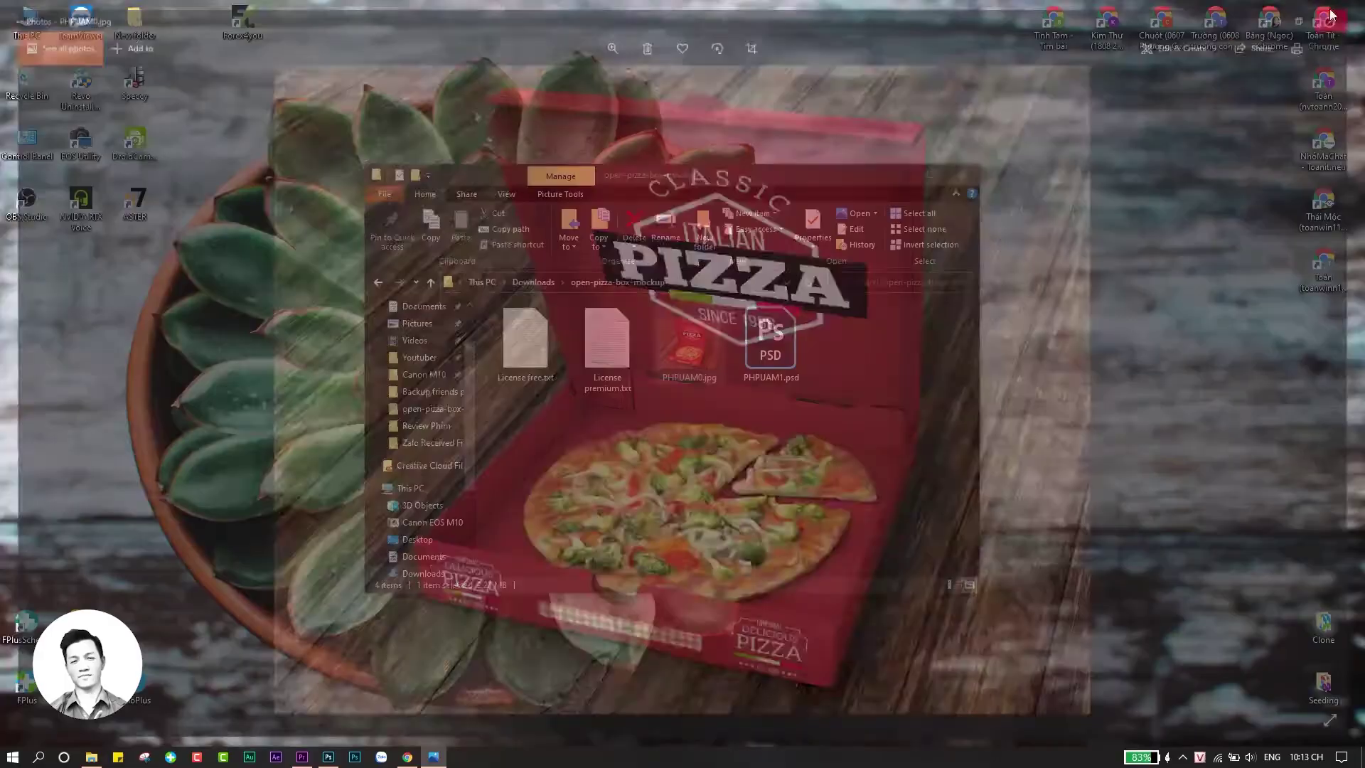
left_click(1349, 11)
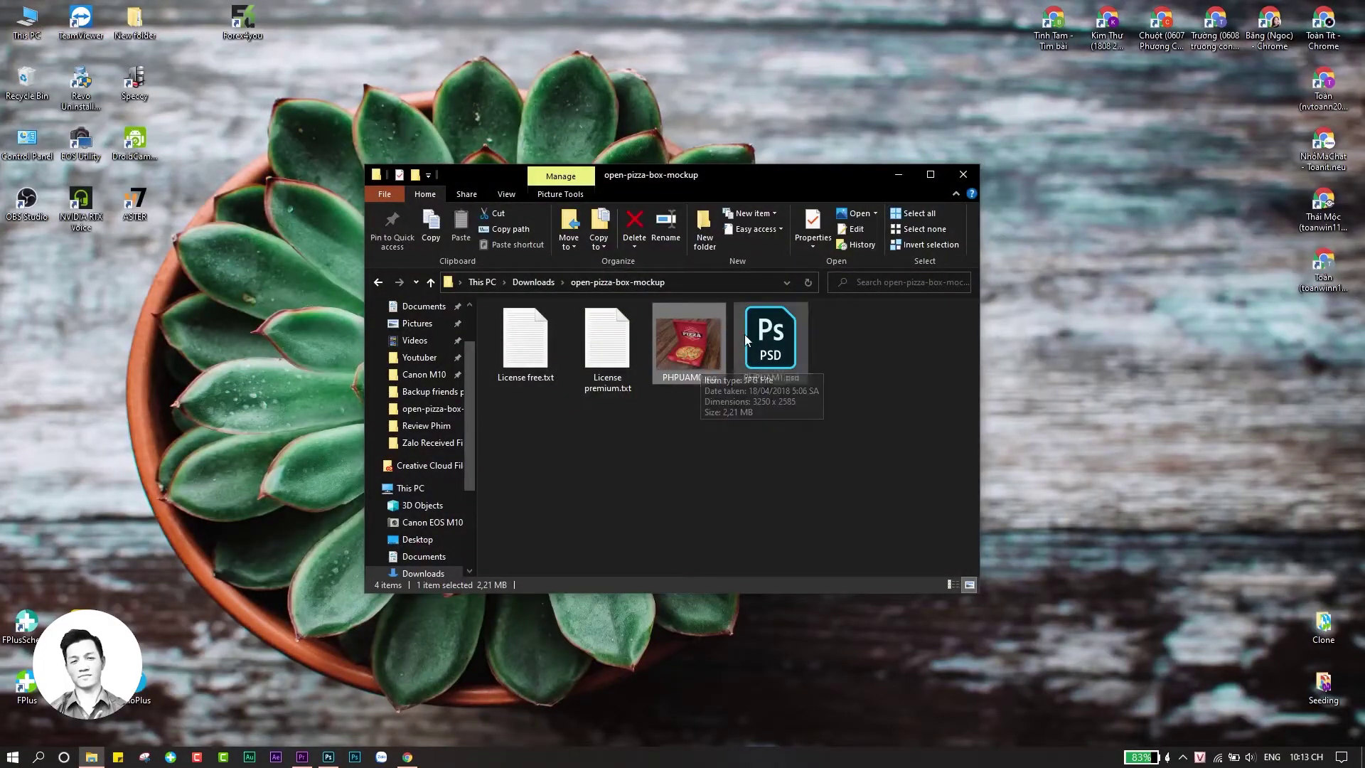
double_click(687, 354)
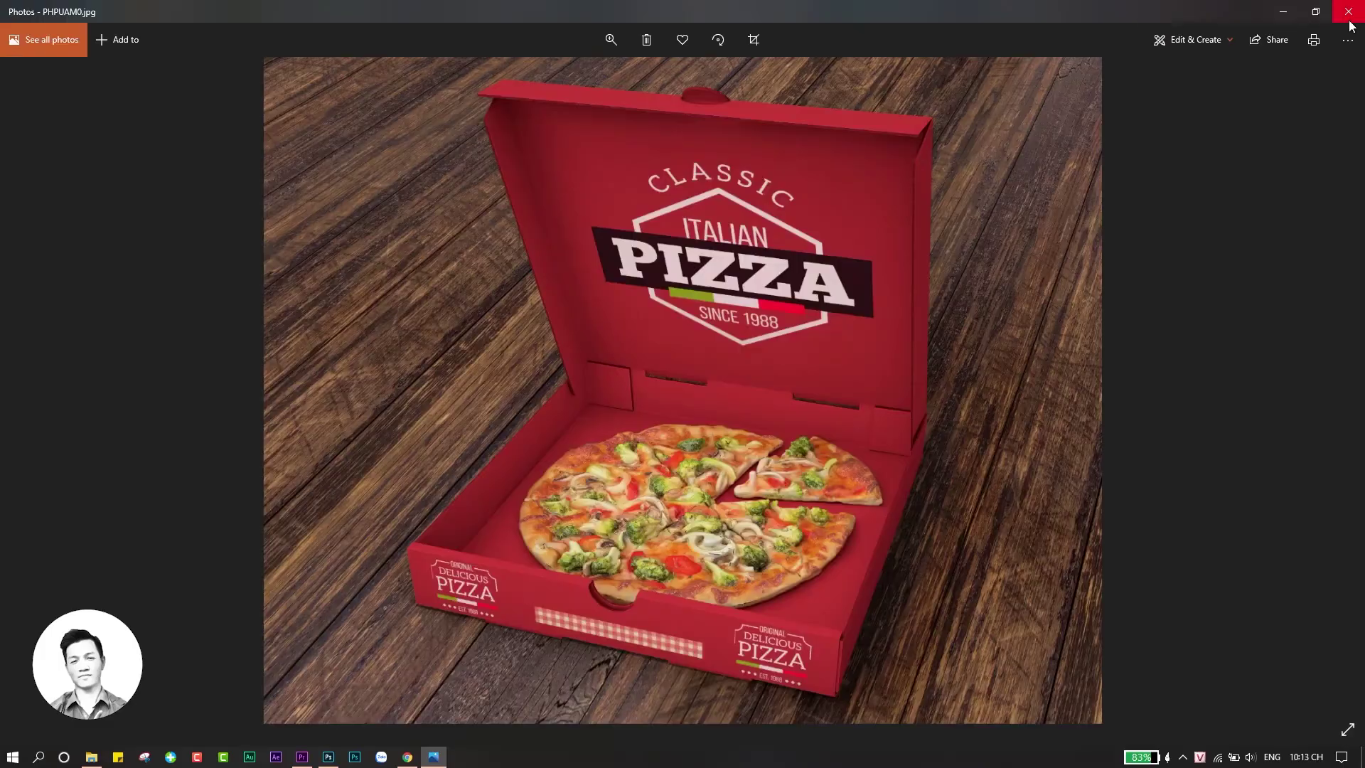
left_click(1349, 12)
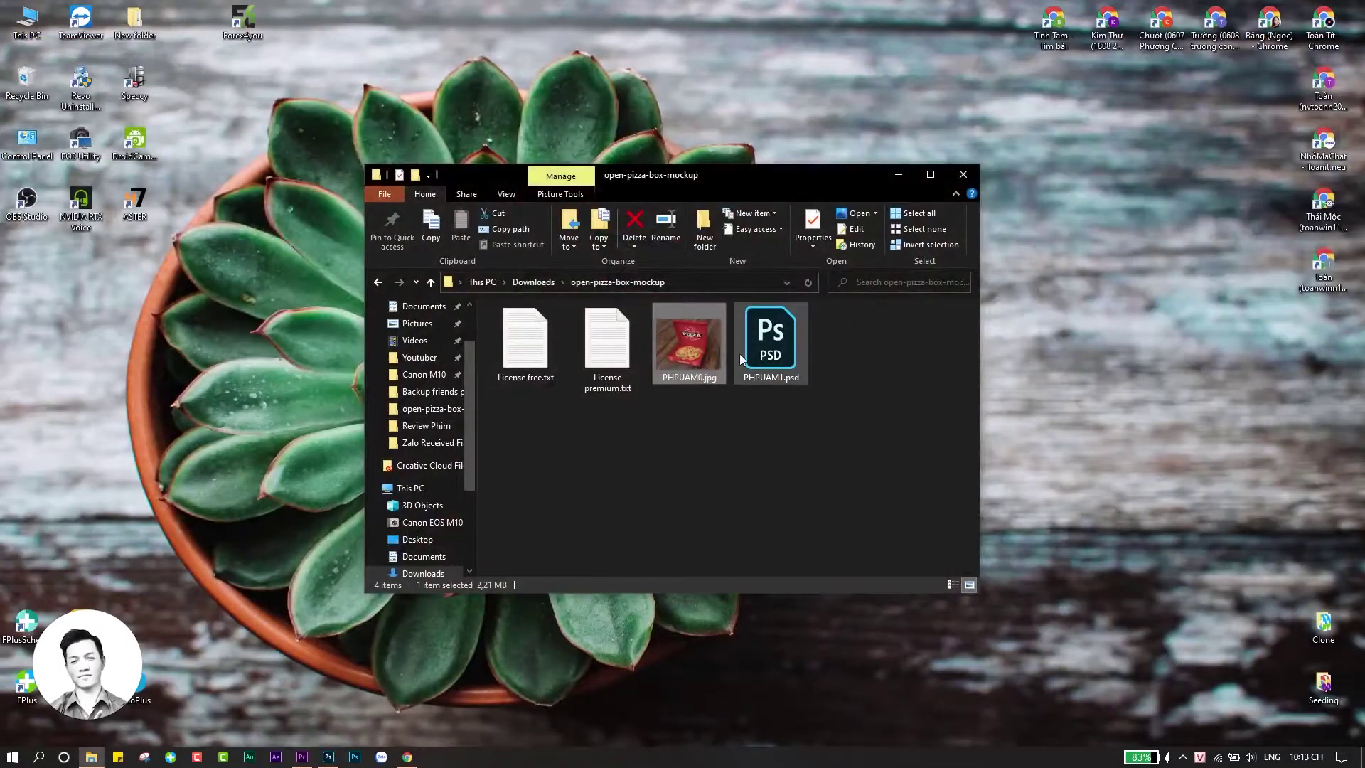
left_click(822, 479)
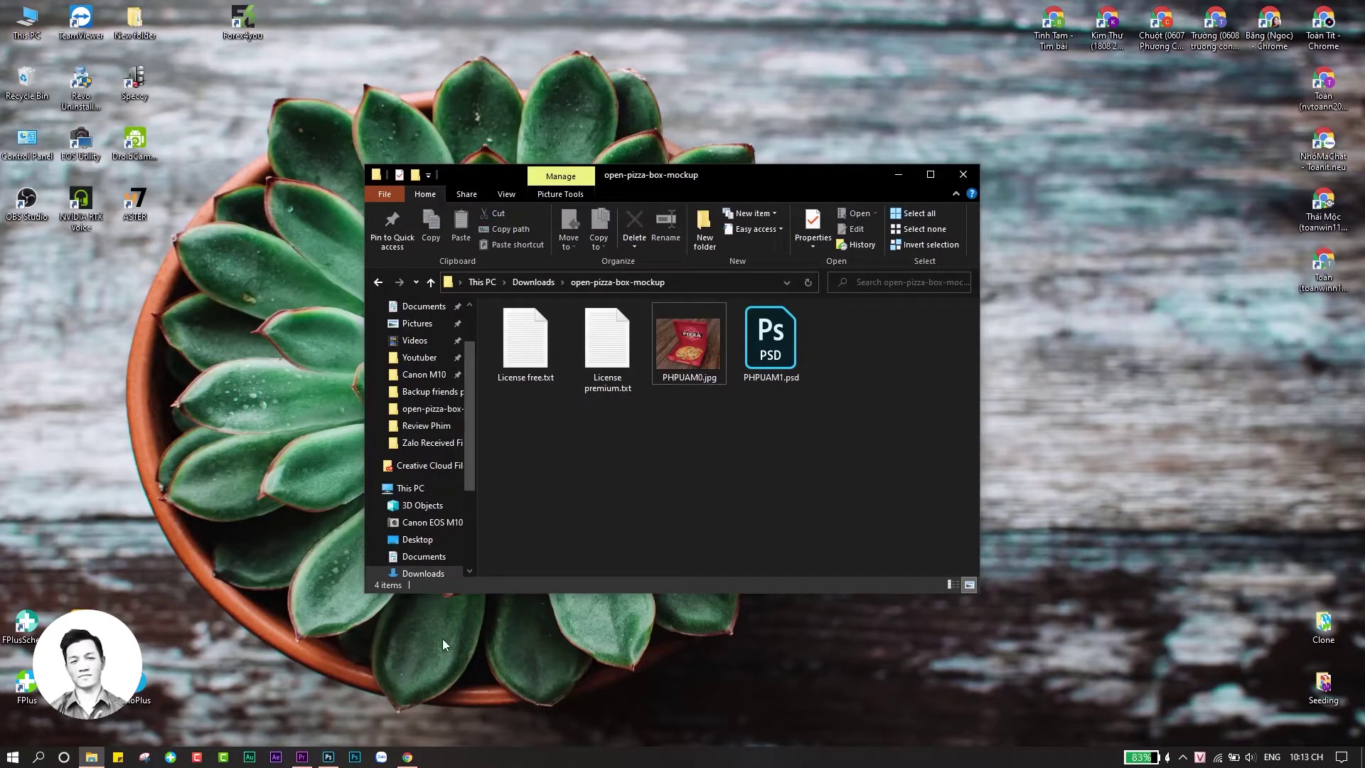
Open PHPUAM1.psd in Photoshop and select its Edition layer group.
double_click(774, 334)
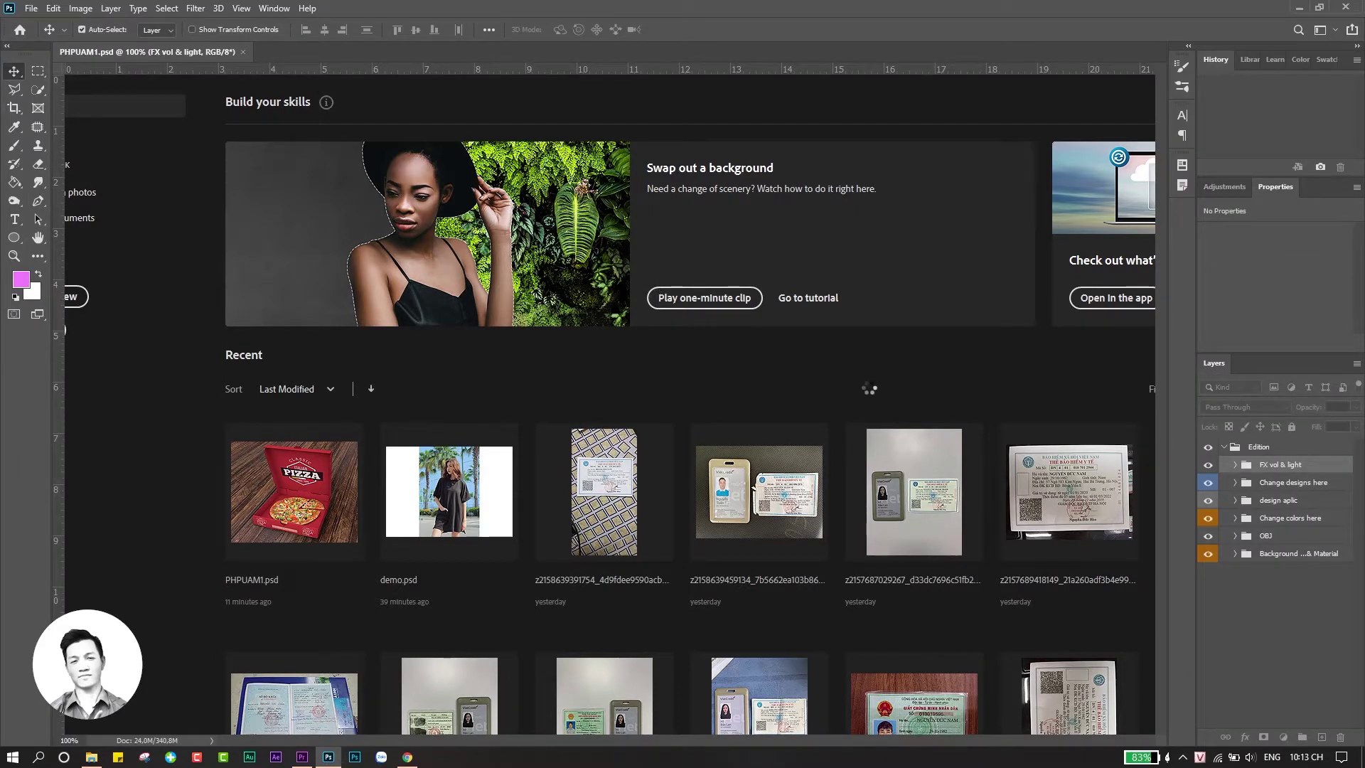
scroll(710, 365, "up", 3)
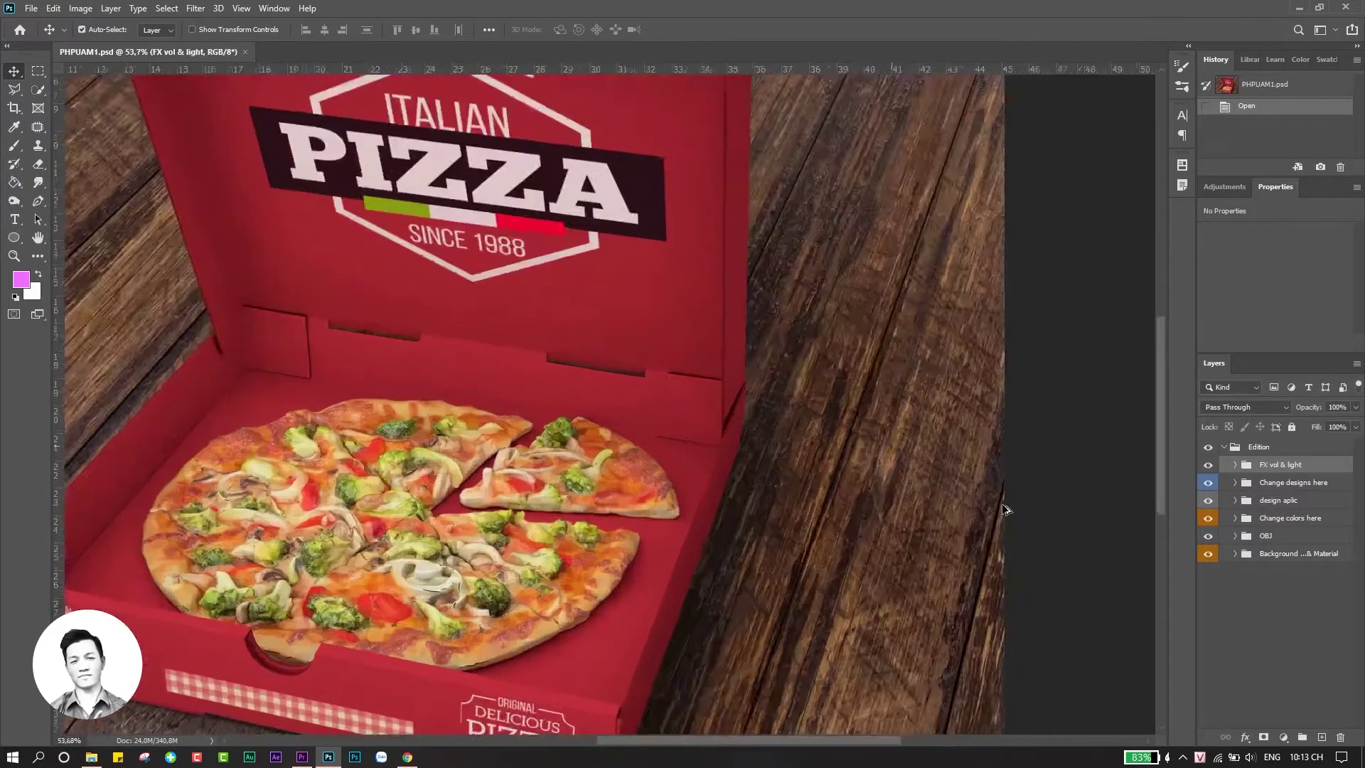
scroll(722, 489, "down", 2)
scroll(587, 328, "down", 1)
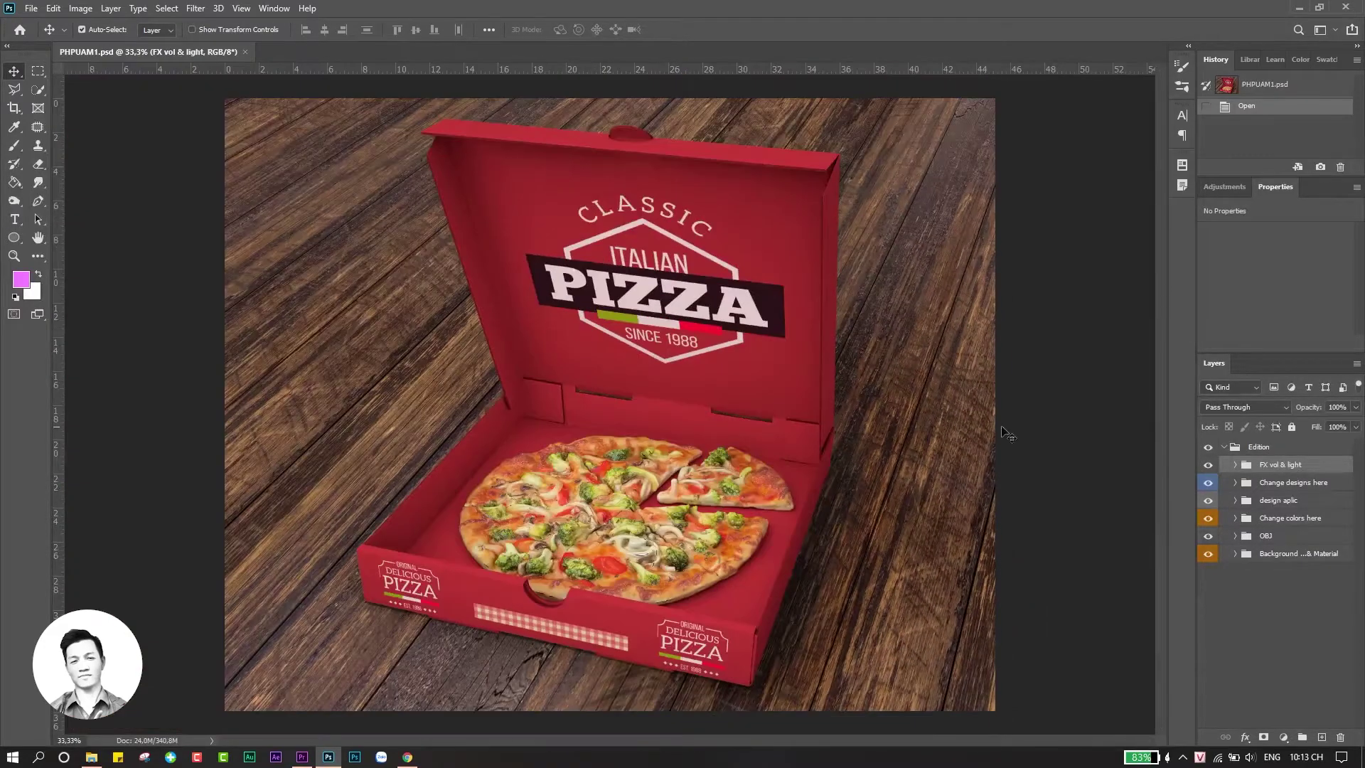
left_click(1244, 454)
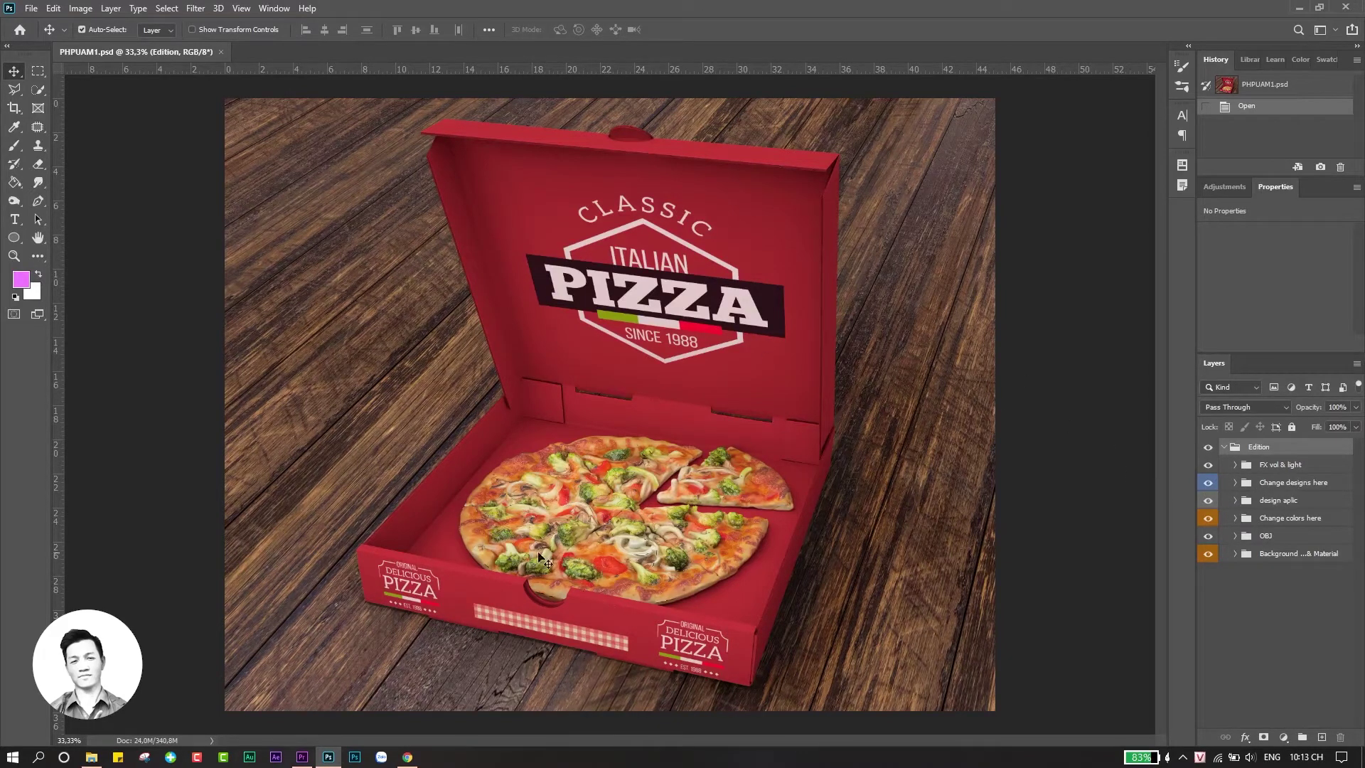
Toggle the FX vol & light group's visibility several times, leaving it hidden.
left_click(1270, 466)
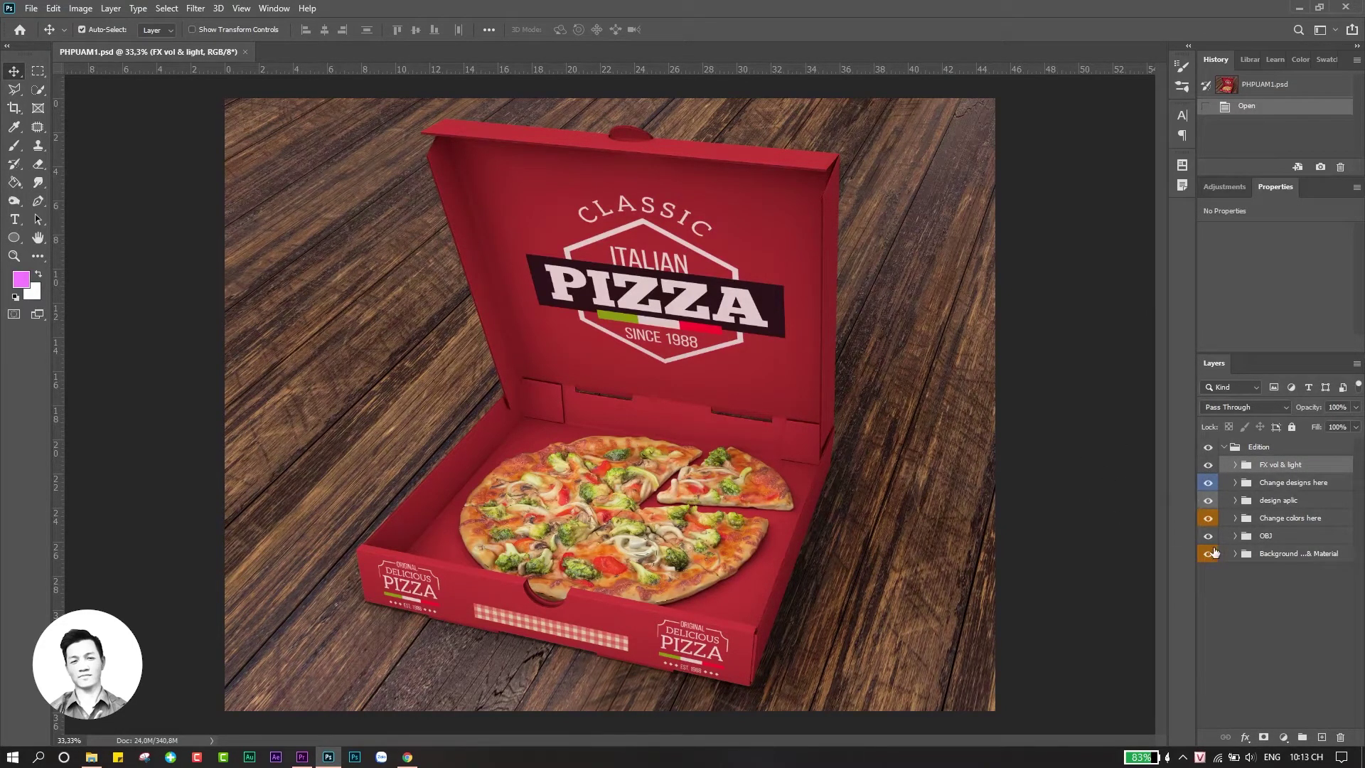
left_click(1208, 464)
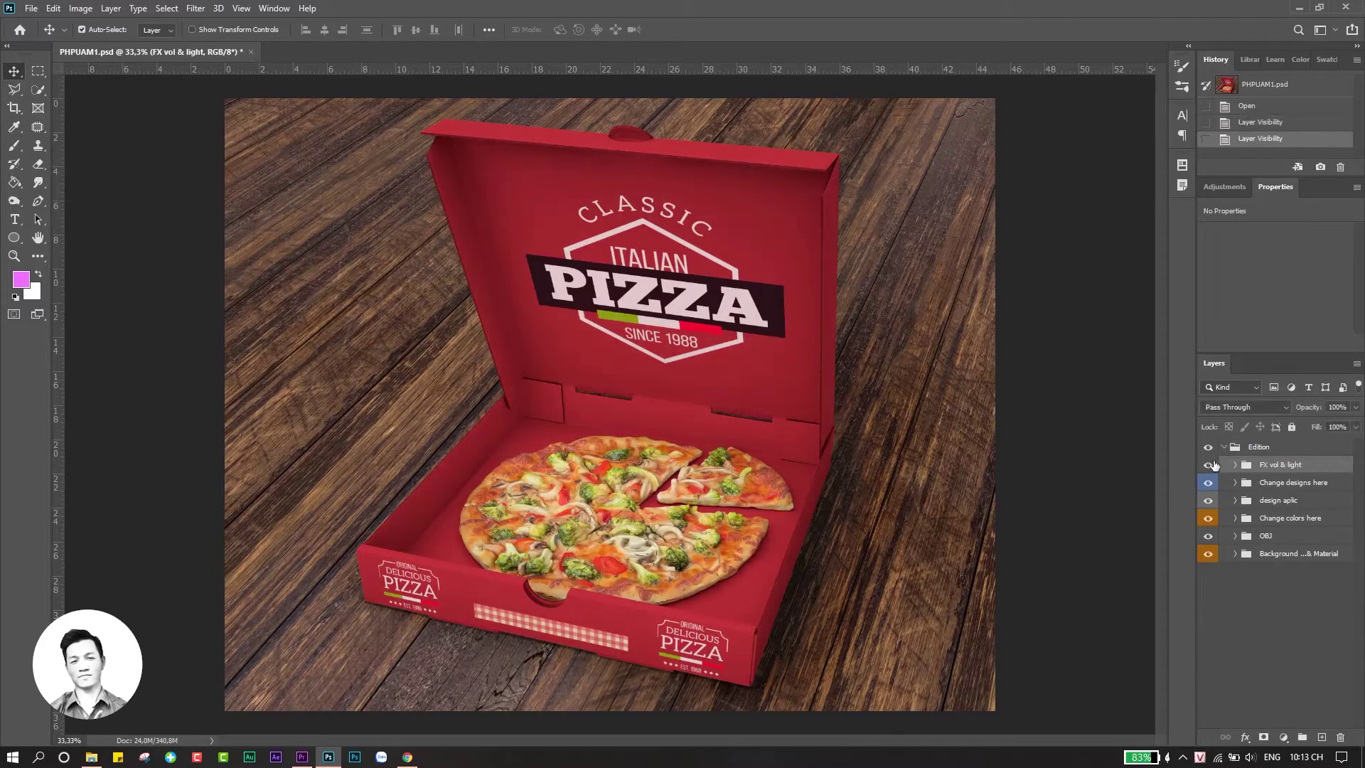
left_click(1208, 467)
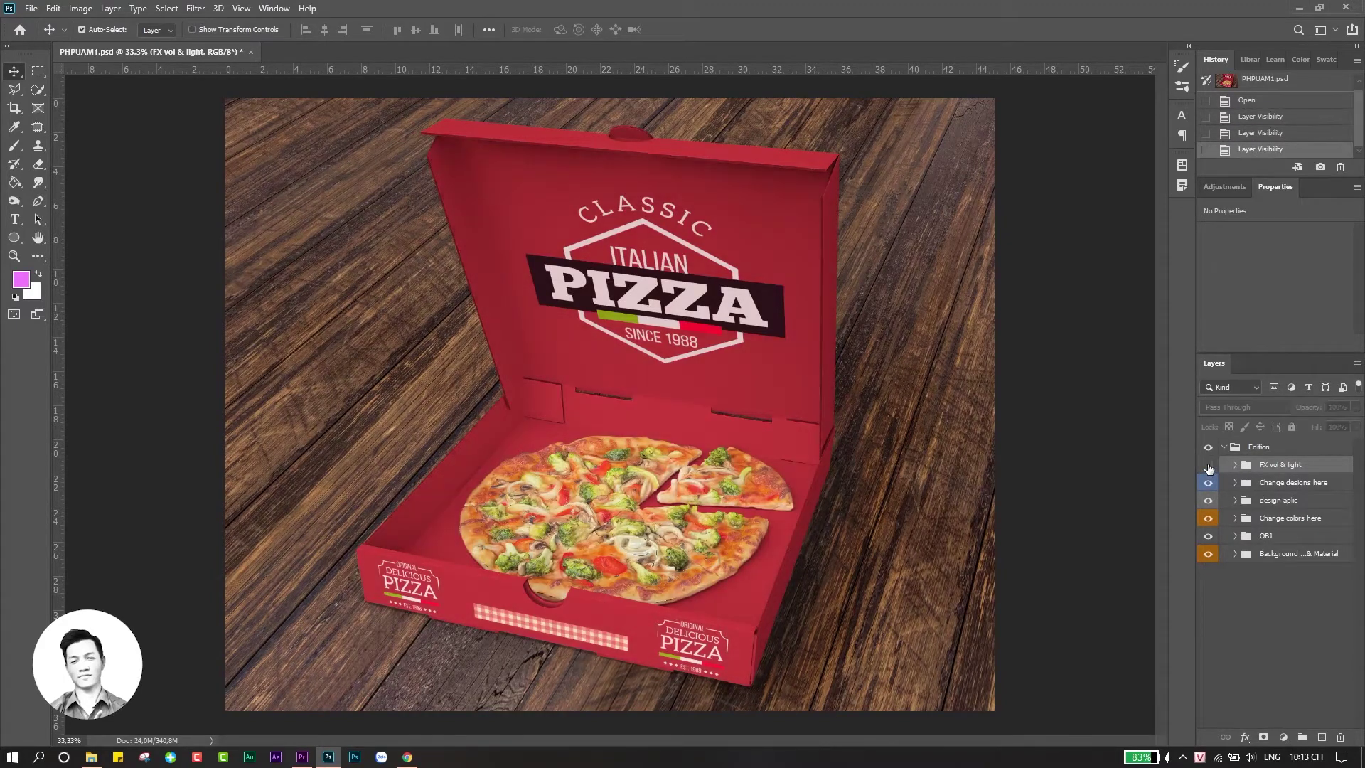
left_click(1208, 466)
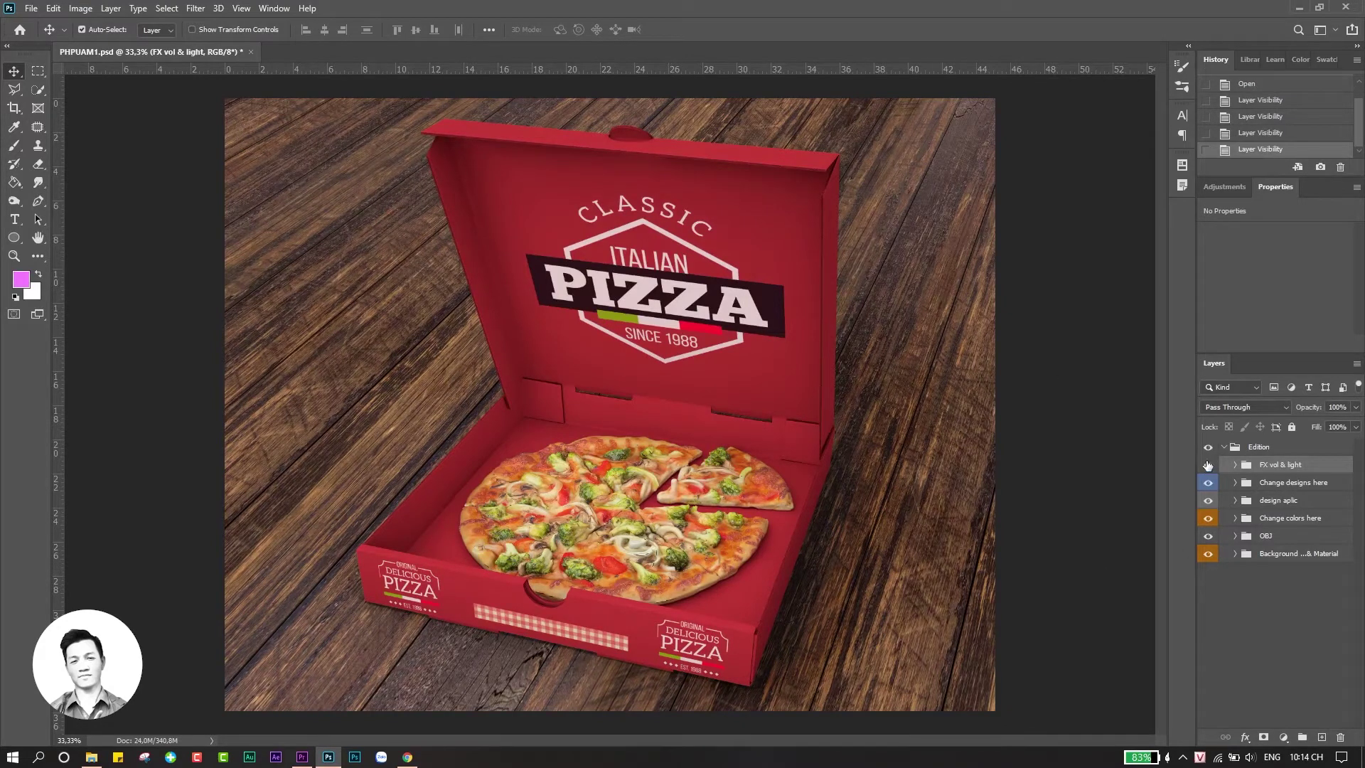
left_click(1208, 466)
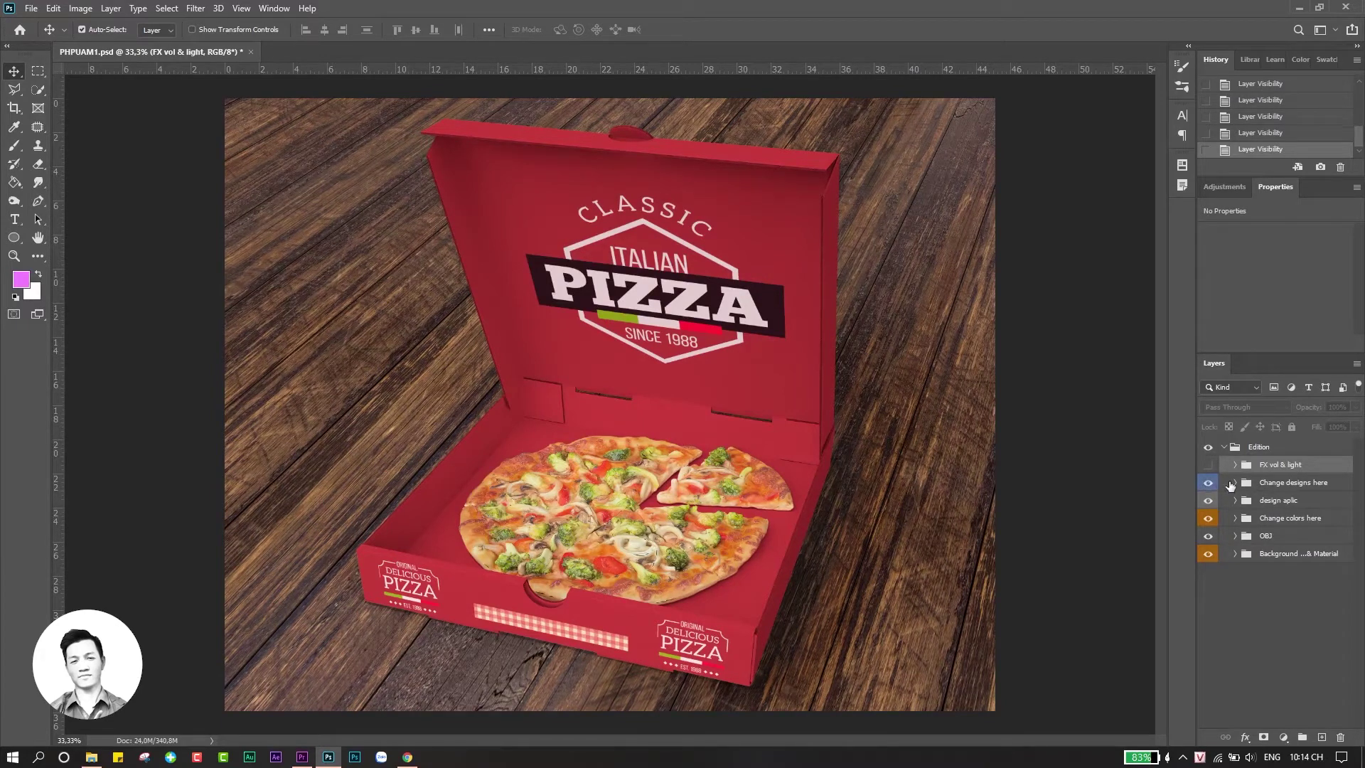
Expand Change designs here, show both design layers, and move the flat logos slightly lower.
left_click(1236, 484)
left_click(1209, 504)
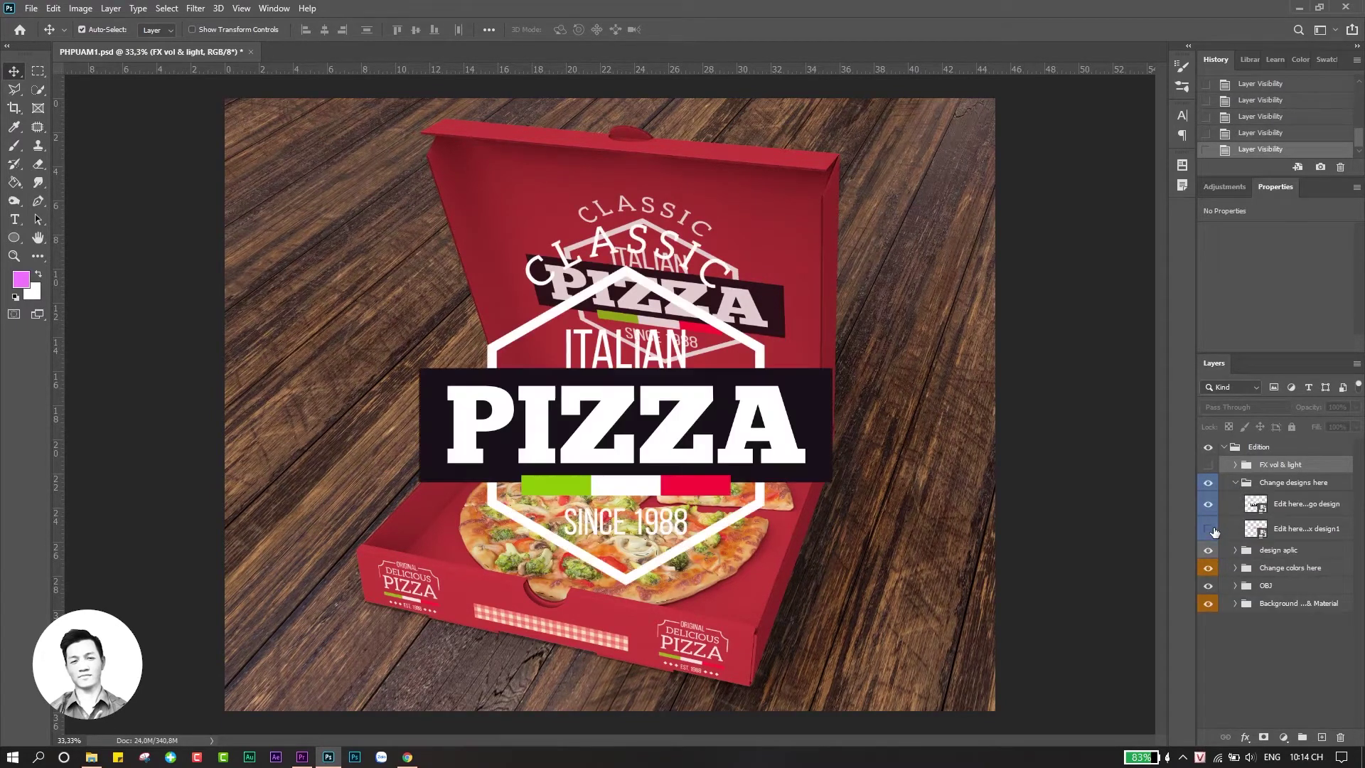
left_click(1208, 529)
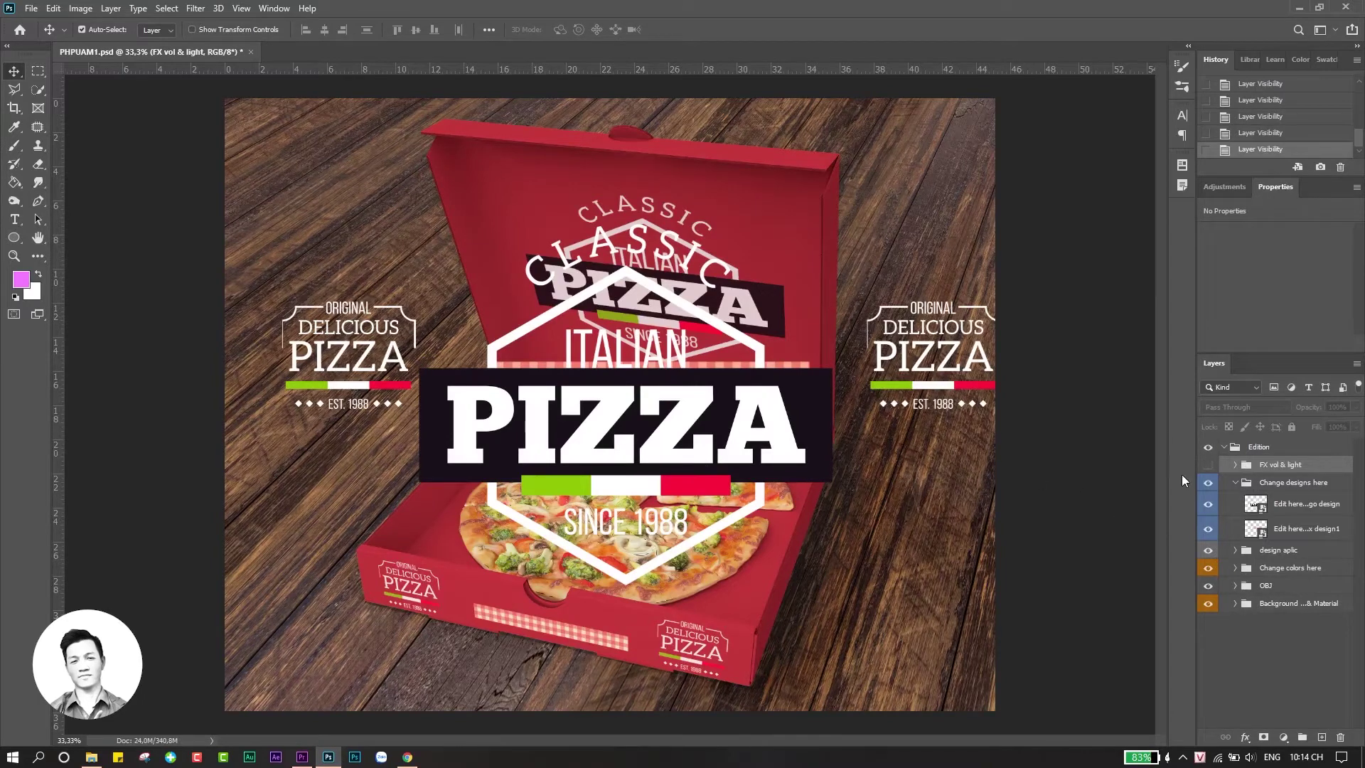
left_click(1207, 484)
left_click(1209, 483)
left_click(1279, 485)
mouse_move(761, 352)
left_mouse_down()
mouse_move(772, 481)
mouse_move(746, 386)
left_mouse_up()
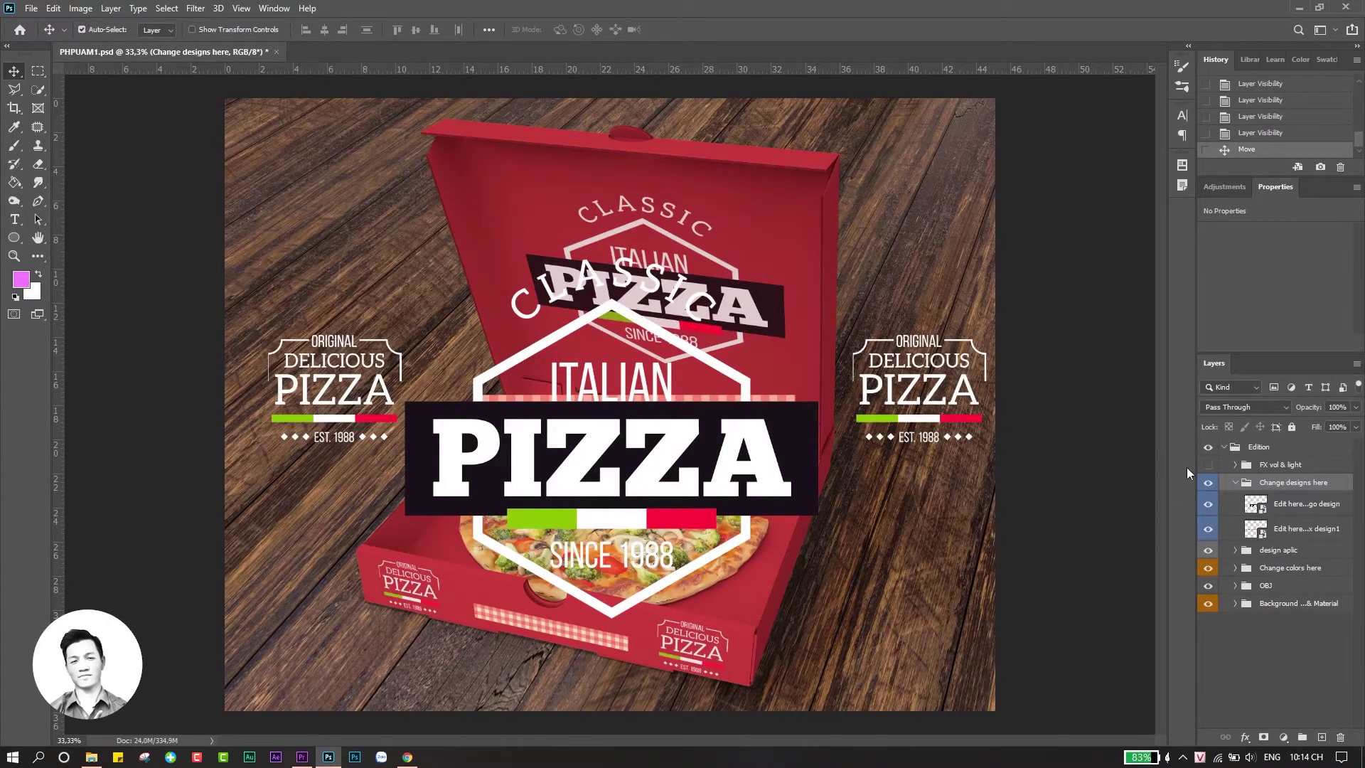
Hide the flat logo overlay and compare the box with and without the design aplic logos.
left_click(1209, 482)
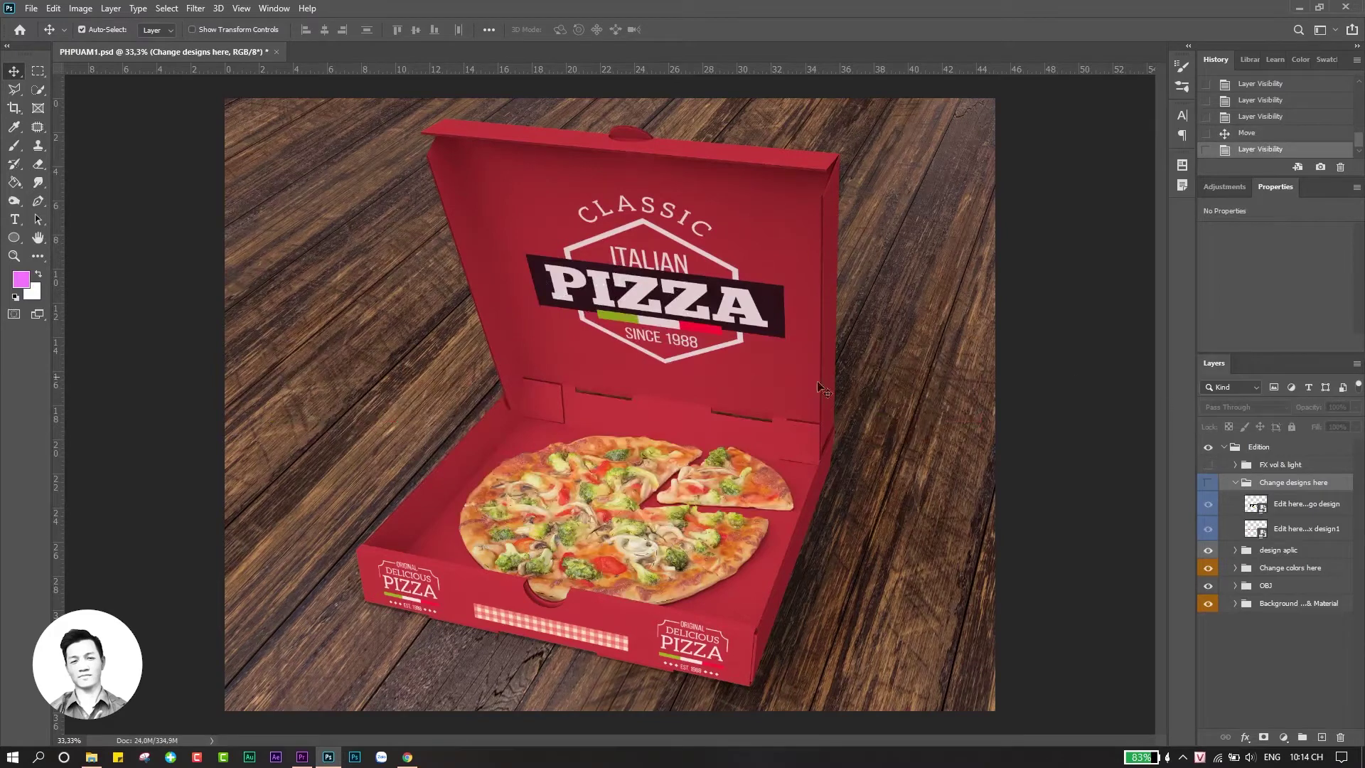
left_click(1209, 550)
left_click(1208, 550)
left_click(1208, 551)
left_click(1209, 552)
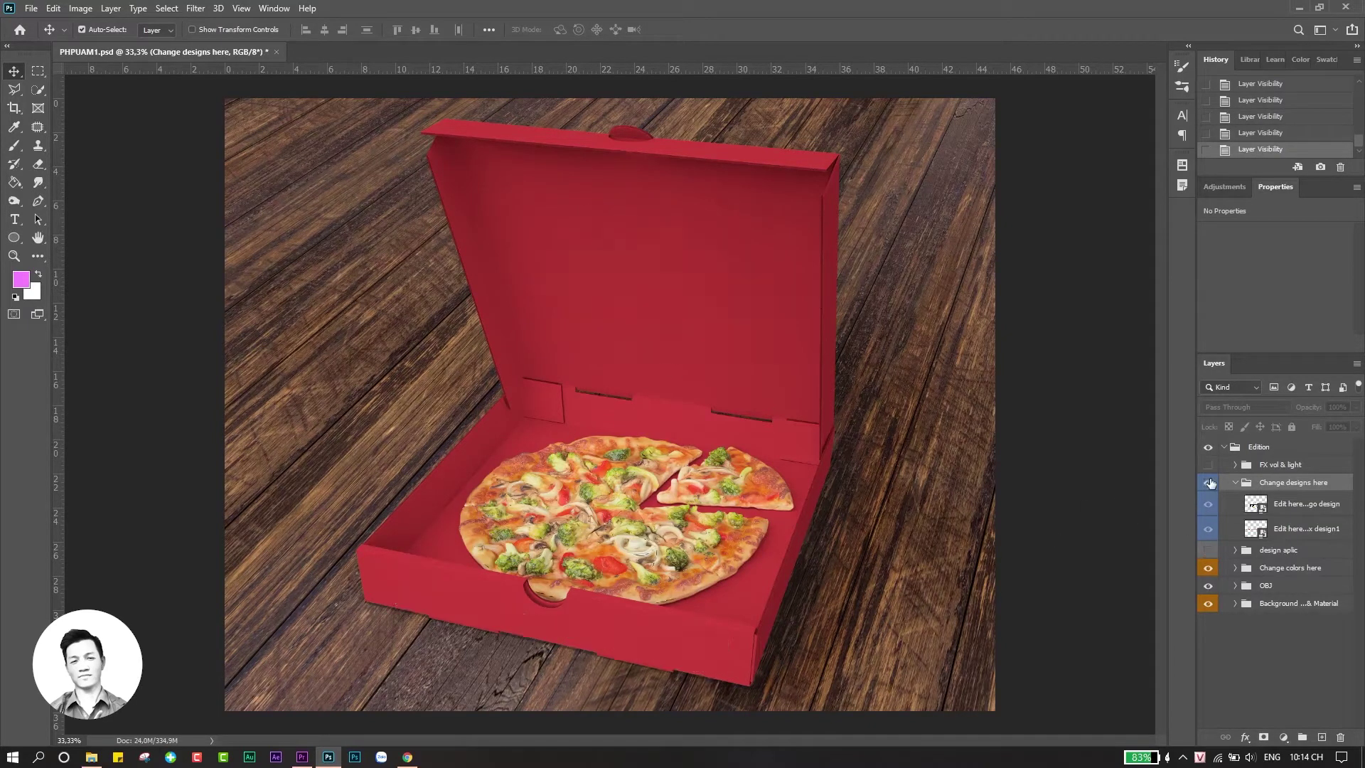
left_click(1209, 482)
left_click(1210, 483)
left_click(1211, 483)
left_click(1211, 483)
Toggle design aplic, OBJ and Change colors here to compare the box in red and kraft brown.
left_click(1208, 551)
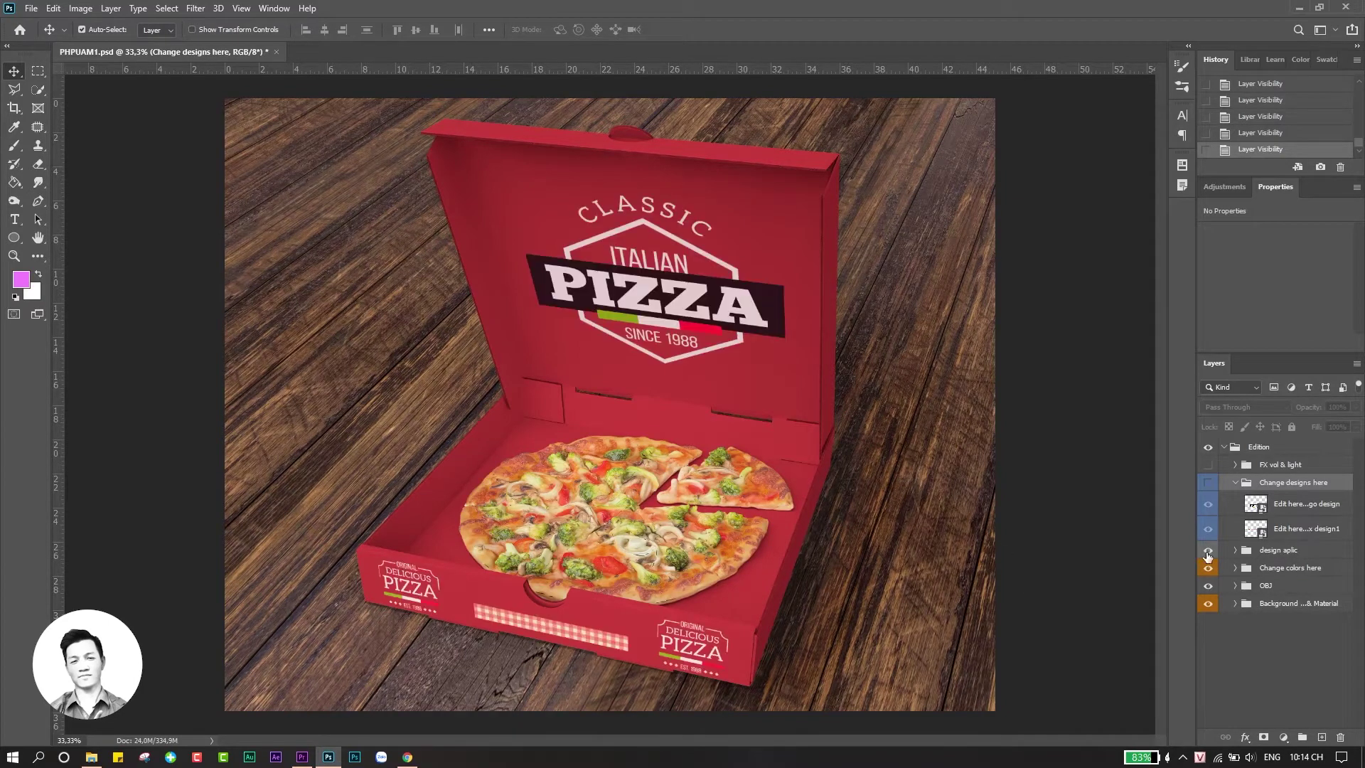
left_click(1208, 585)
left_click(1208, 585)
left_click(1209, 569)
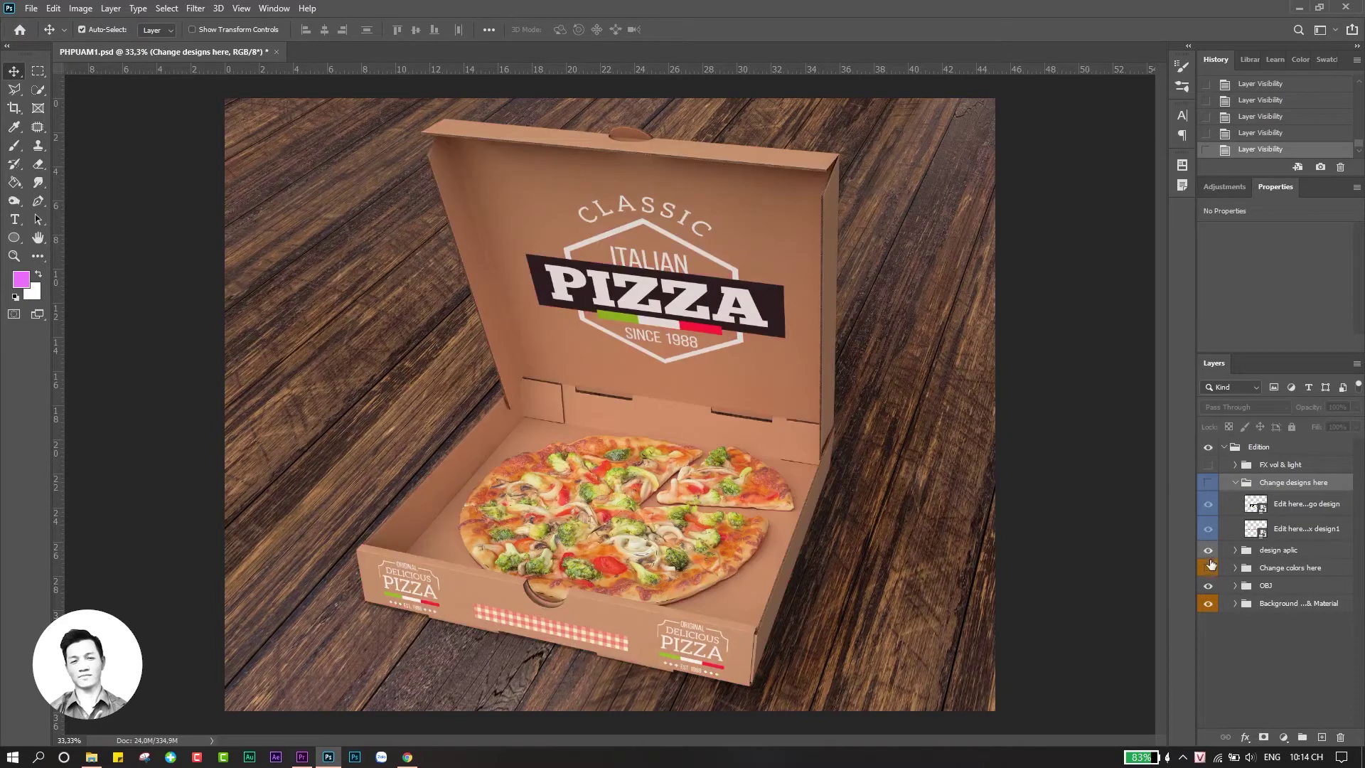
left_click(1209, 569)
left_click(1208, 550)
Toggle OBJ and Background & Material, then restore the red colour and flat logo designs.
left_click(1209, 586)
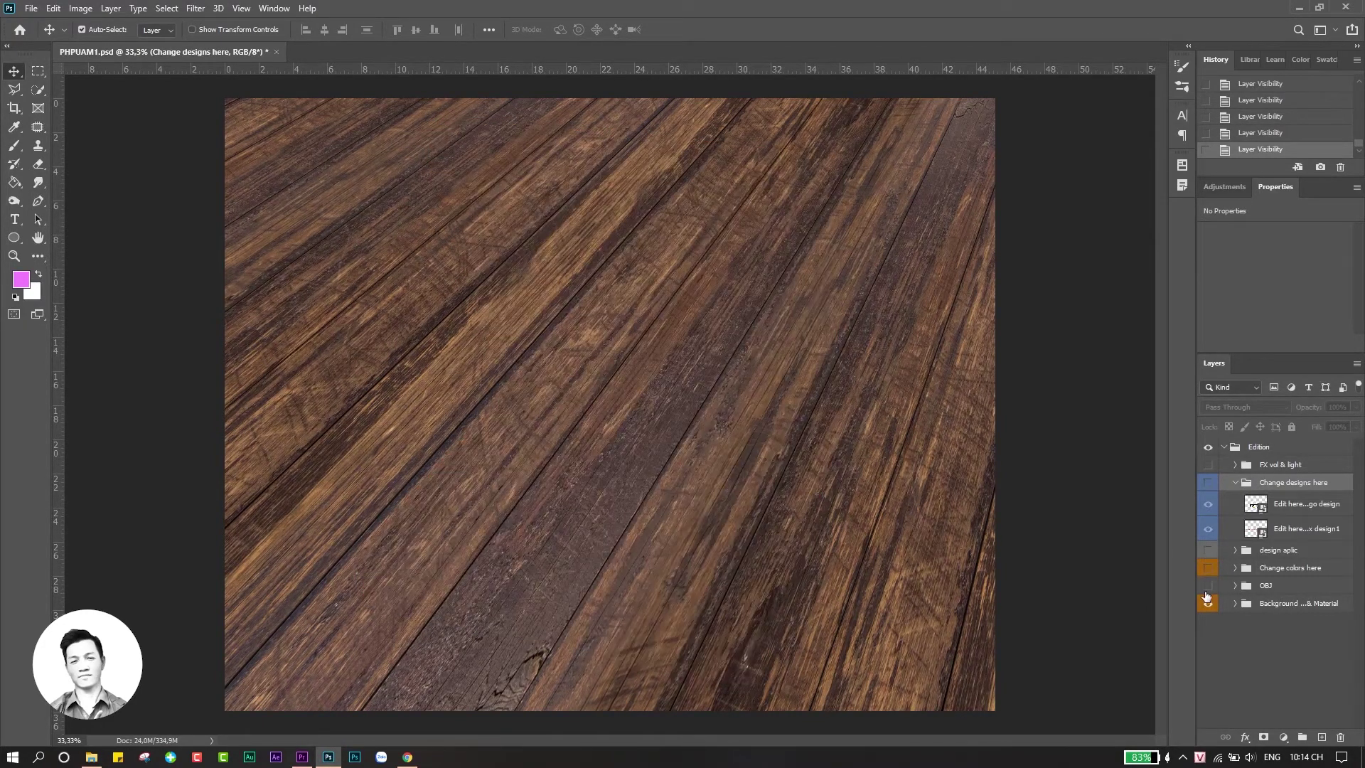
left_click(1208, 588)
left_click(1207, 587)
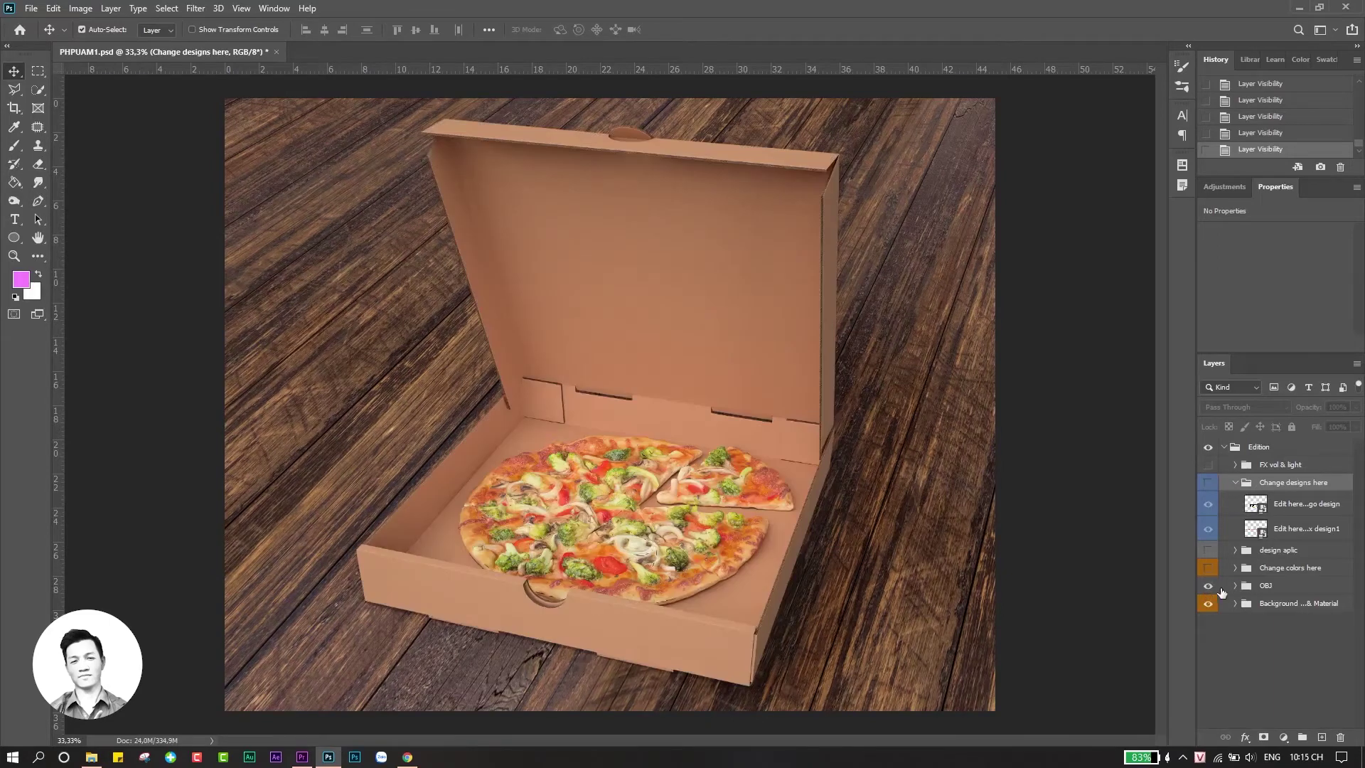
left_click(1209, 587)
left_click(1209, 603)
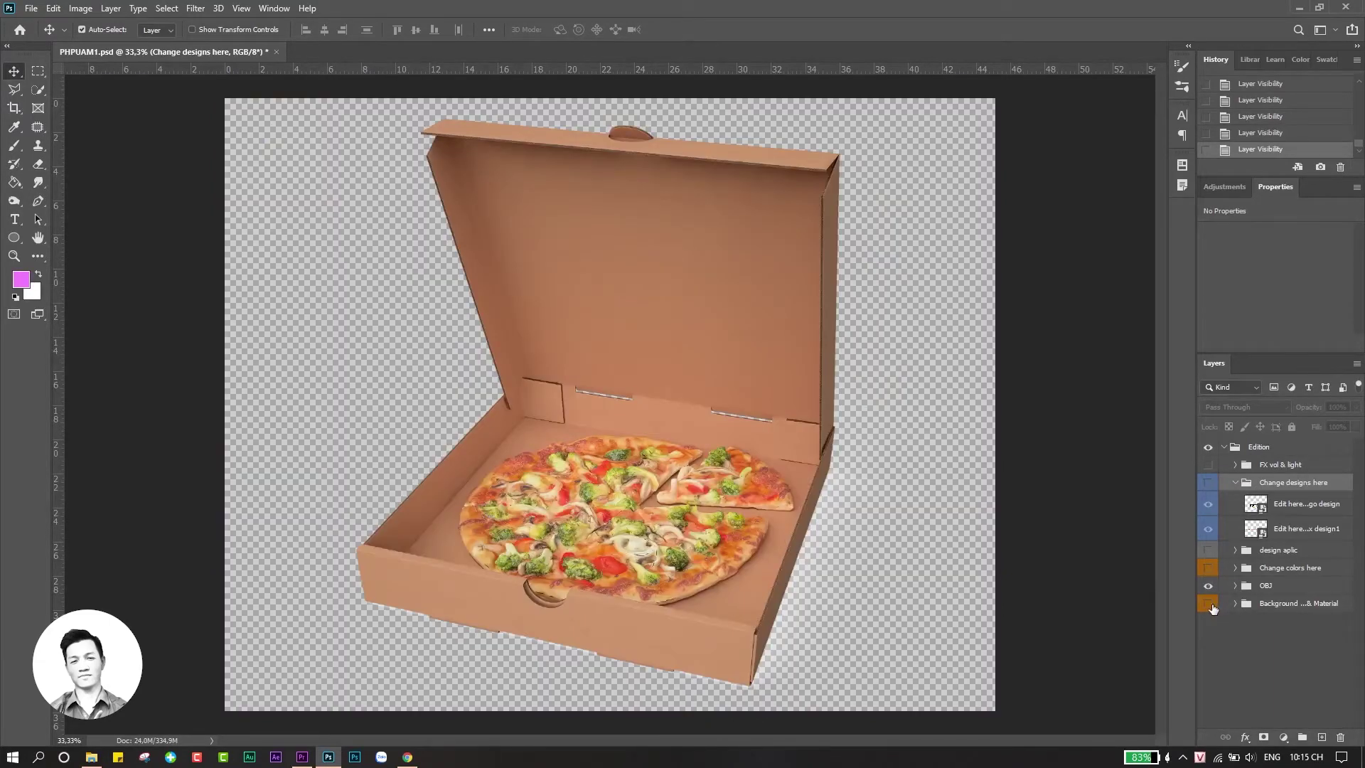
left_click(1210, 605)
left_click(1209, 568)
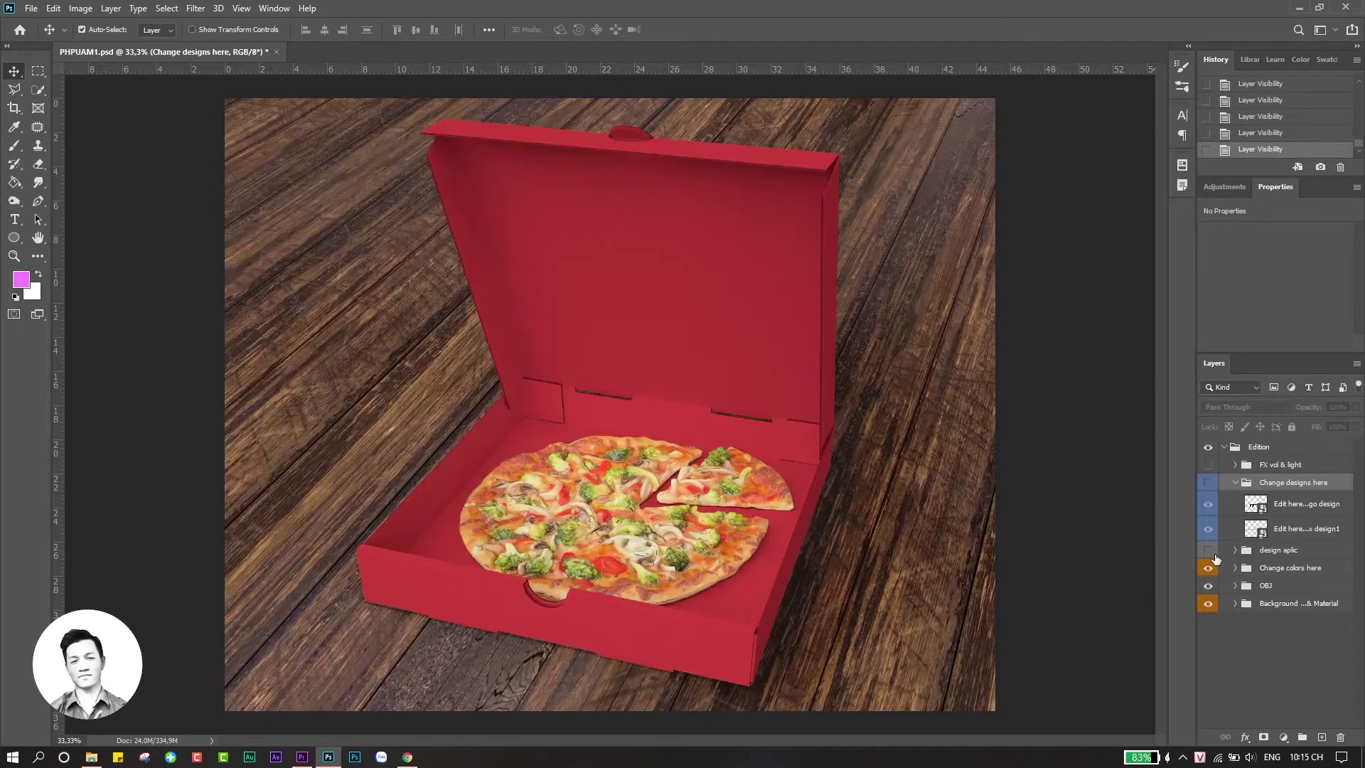
left_click(1207, 484)
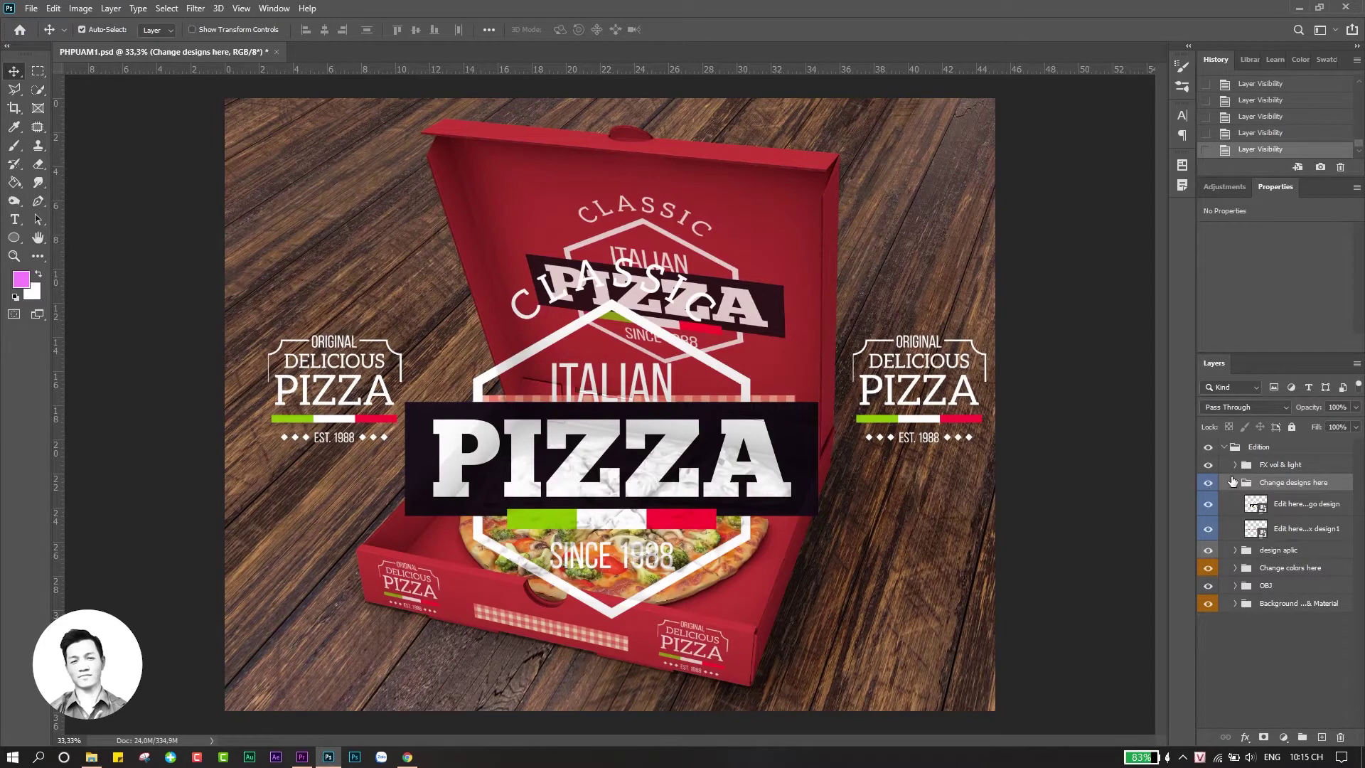
Collapse Change designs here, hide its overlay, turn on FX vol & light, and hide design aplic.
left_click(1234, 483)
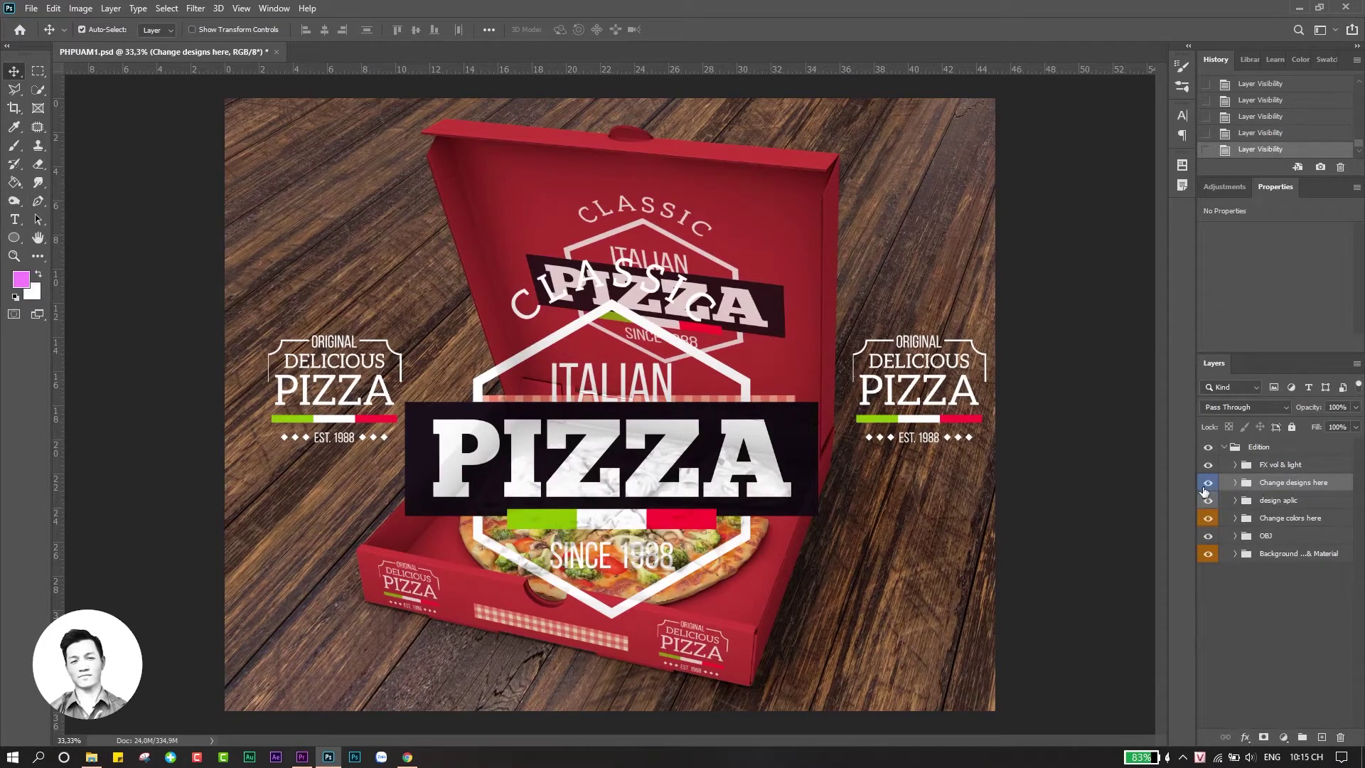
left_click(1209, 484)
left_click(1208, 485)
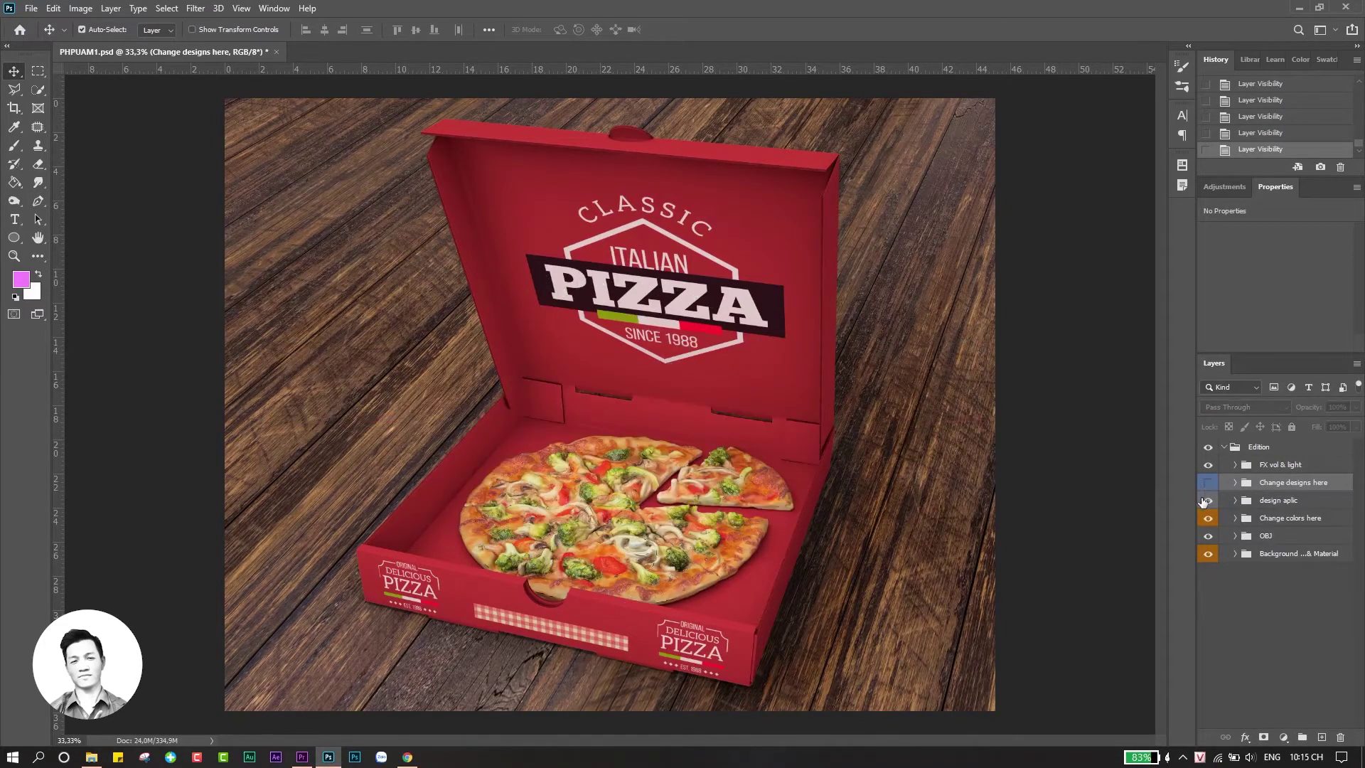
left_click(1207, 502)
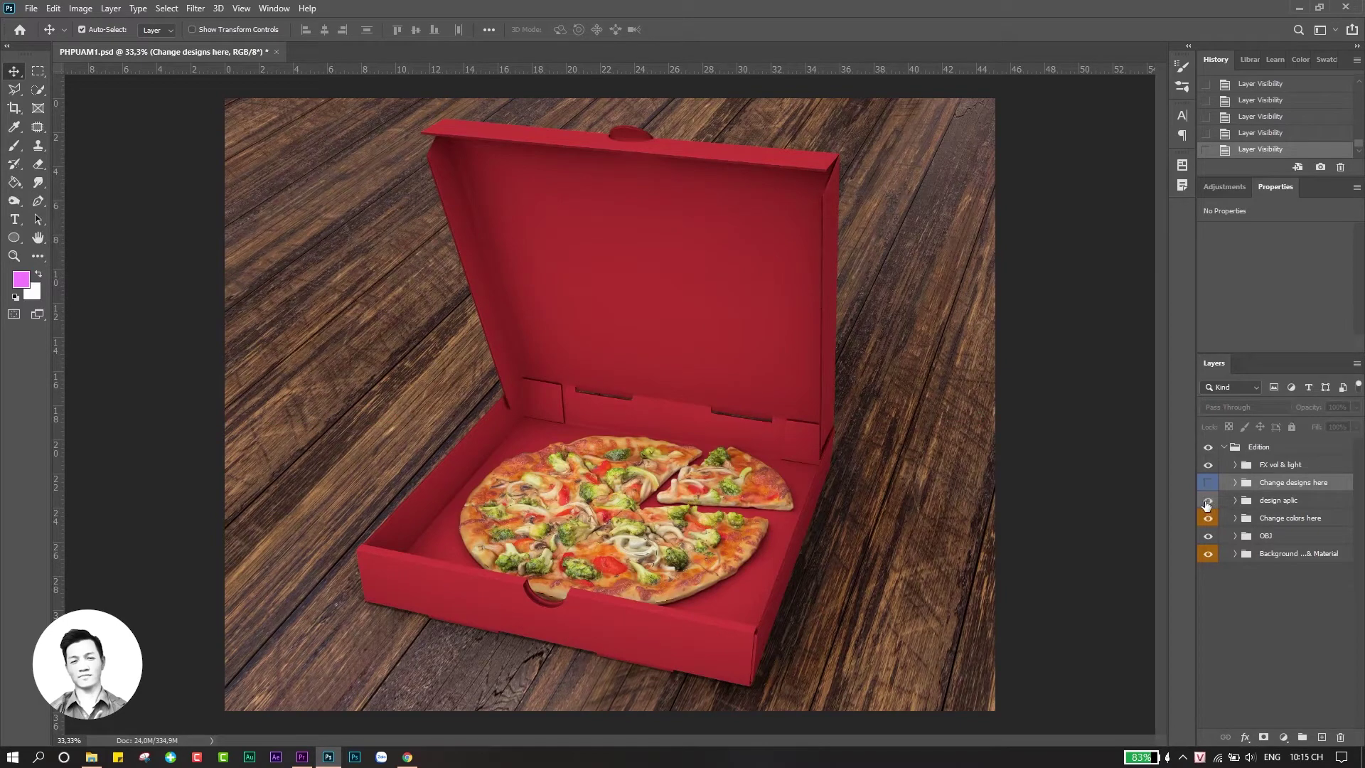
left_click(1208, 502)
left_click(1208, 501)
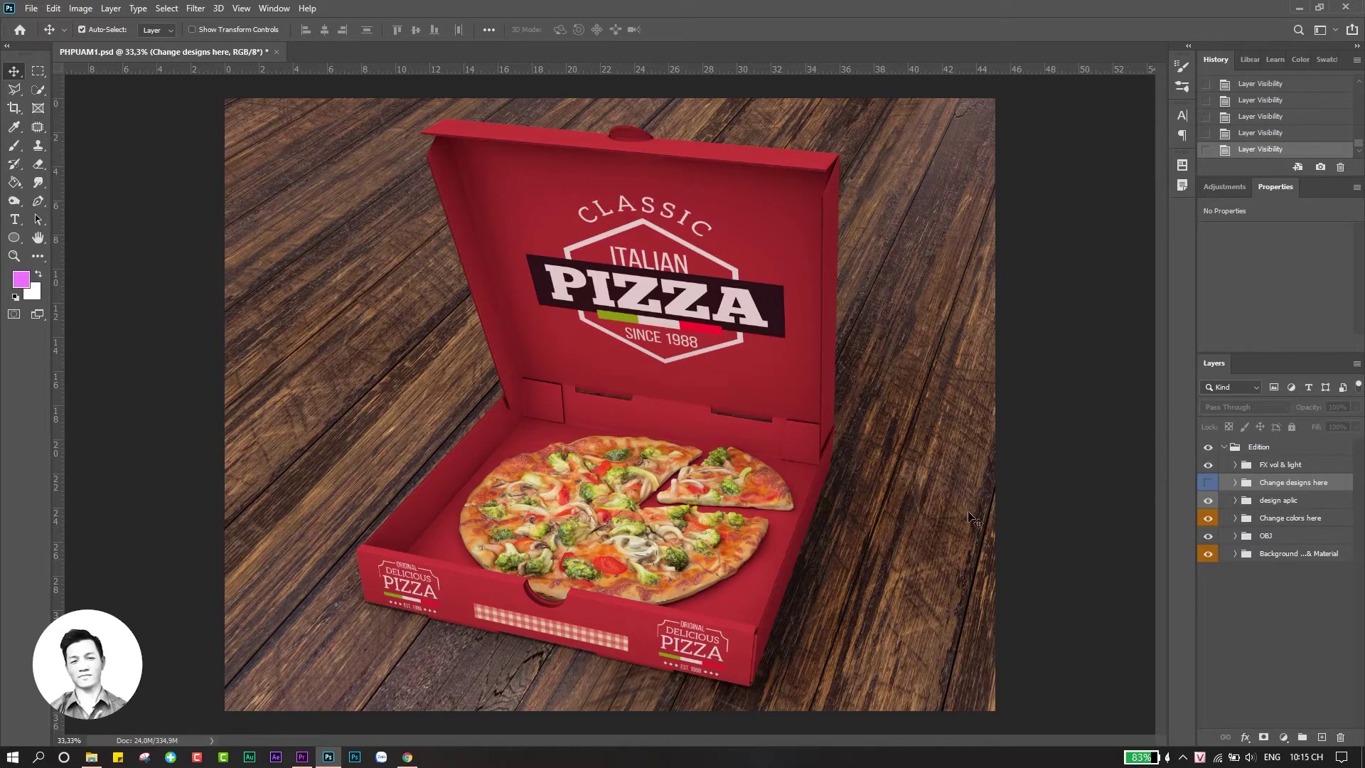
left_click(1207, 484)
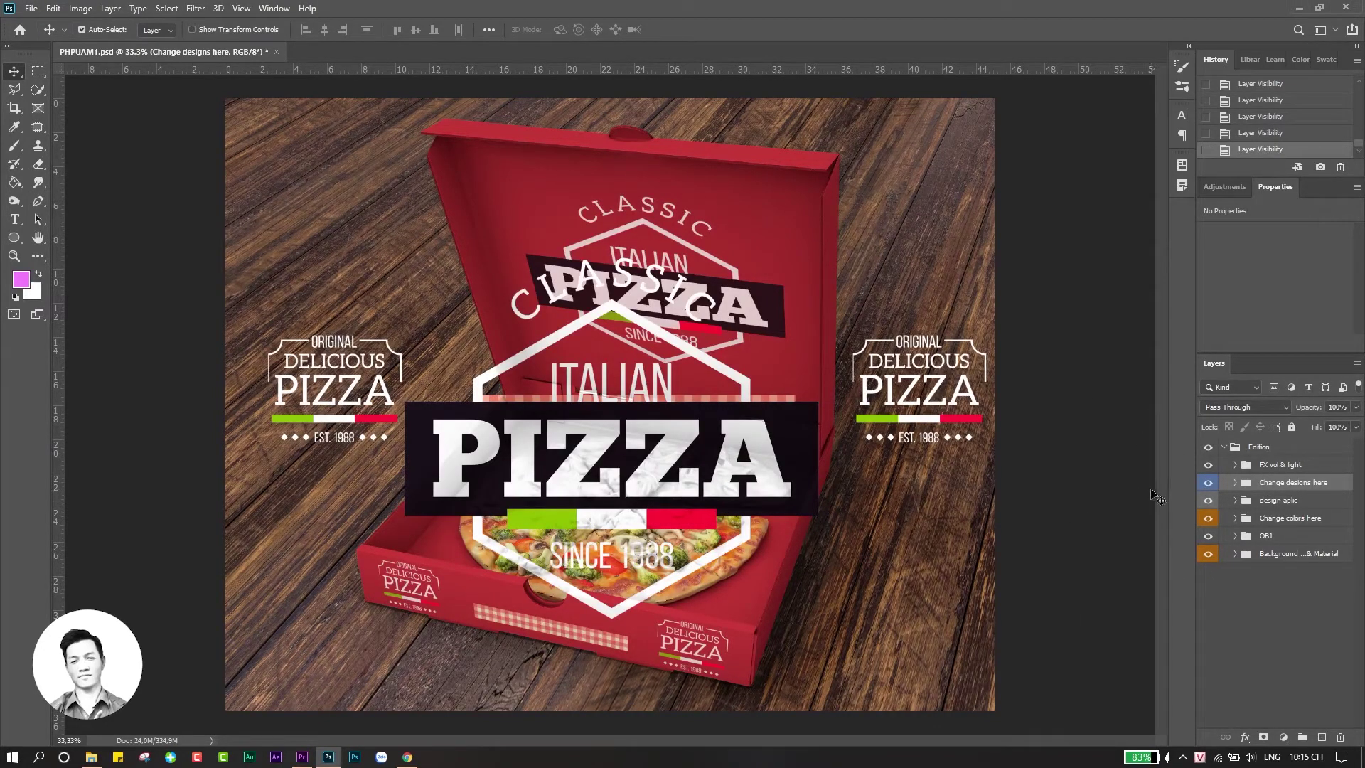
left_click(1212, 485)
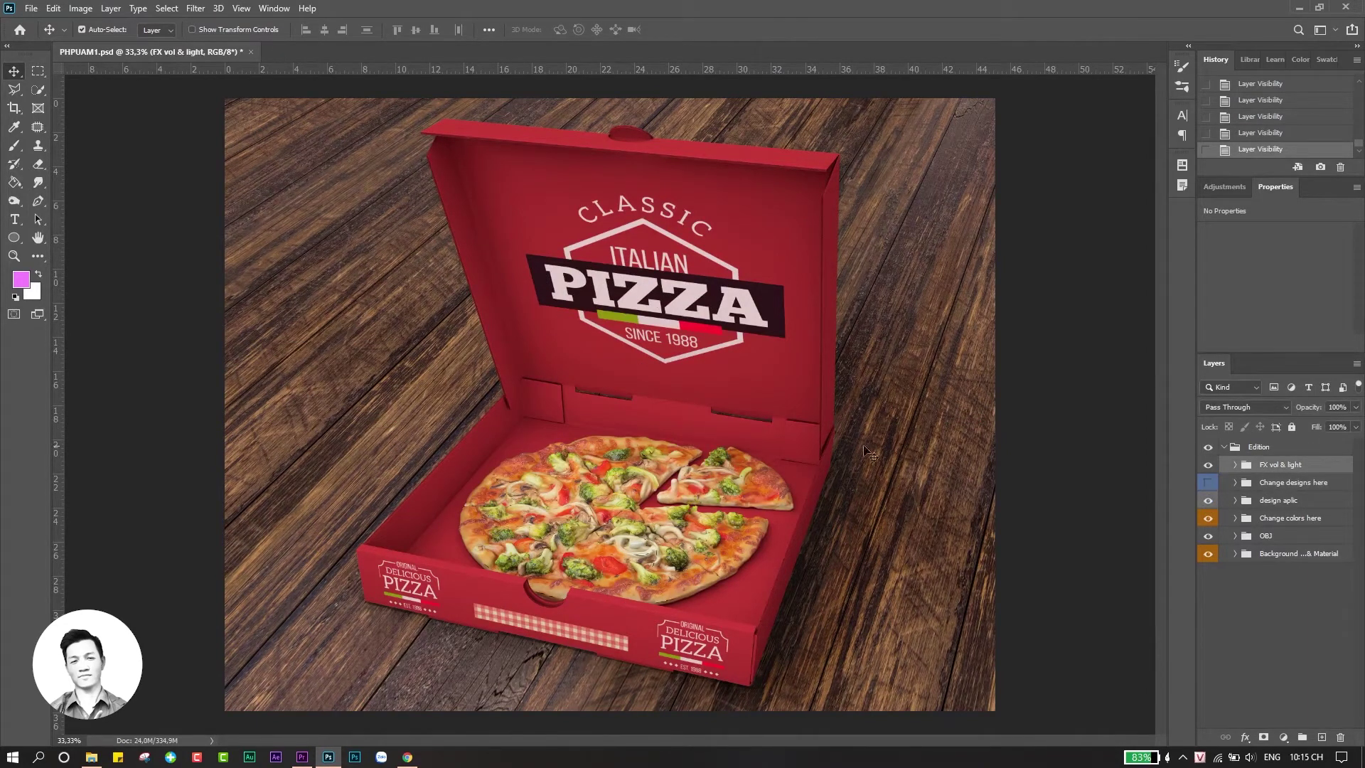
left_click(1209, 466)
left_click(1209, 500)
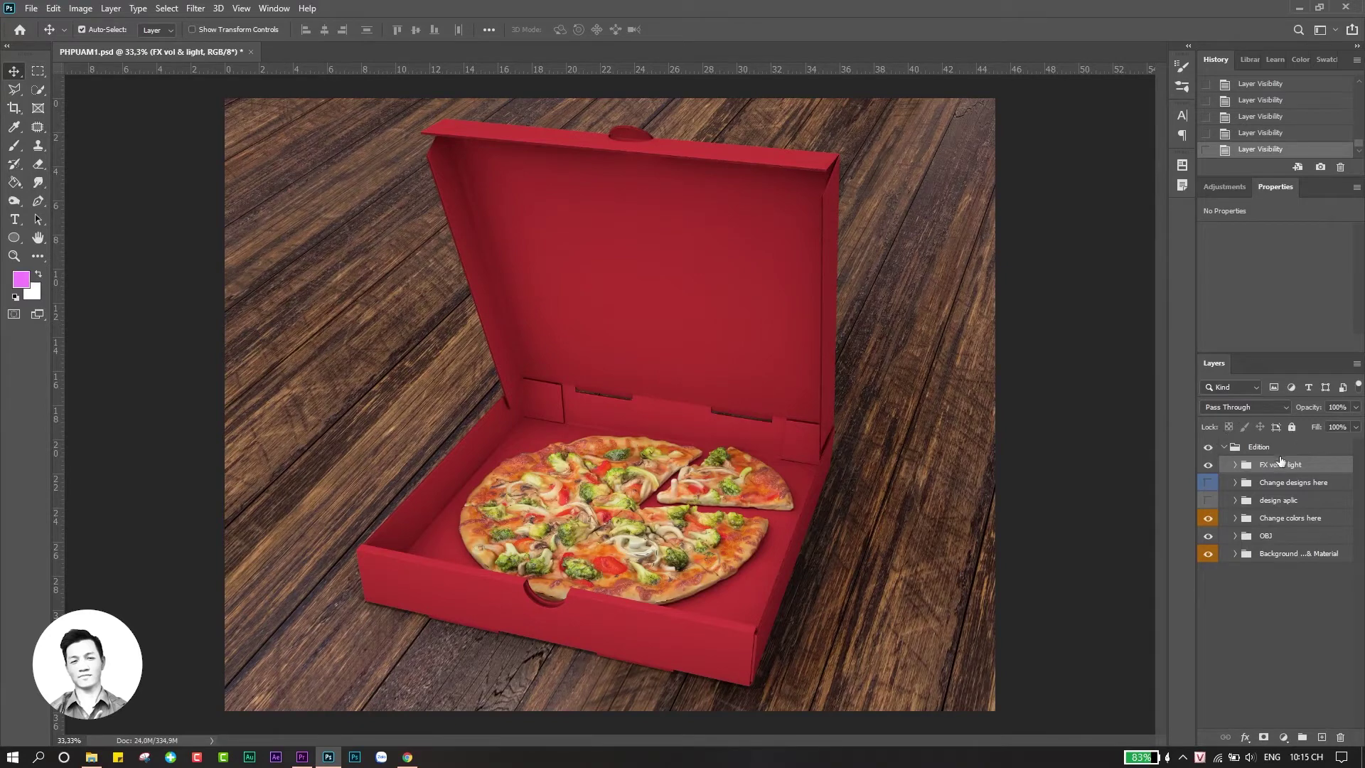
Lock the FX vol & light, Change colors here and OBJ groups, then select Background & Material.
left_click(1292, 428)
left_click(1280, 504)
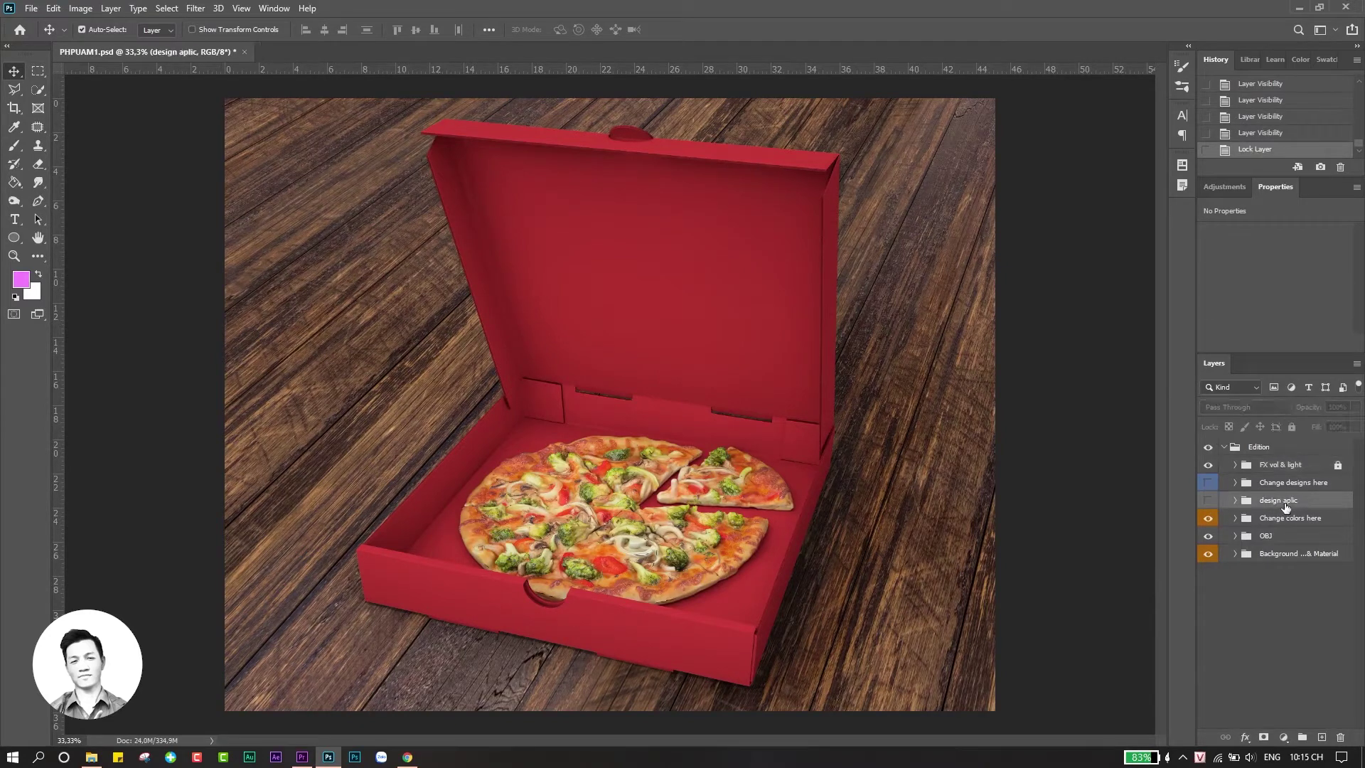
left_click(1285, 520)
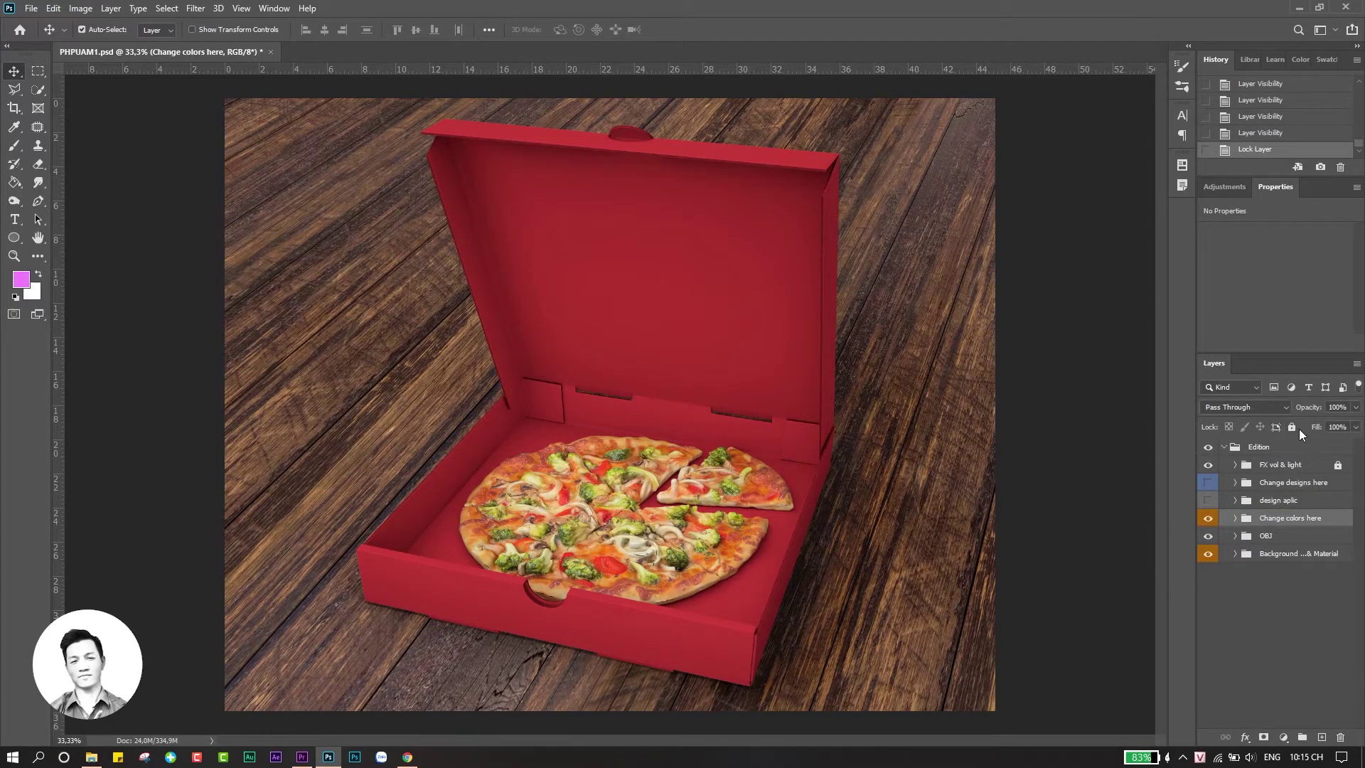
left_click(1292, 427)
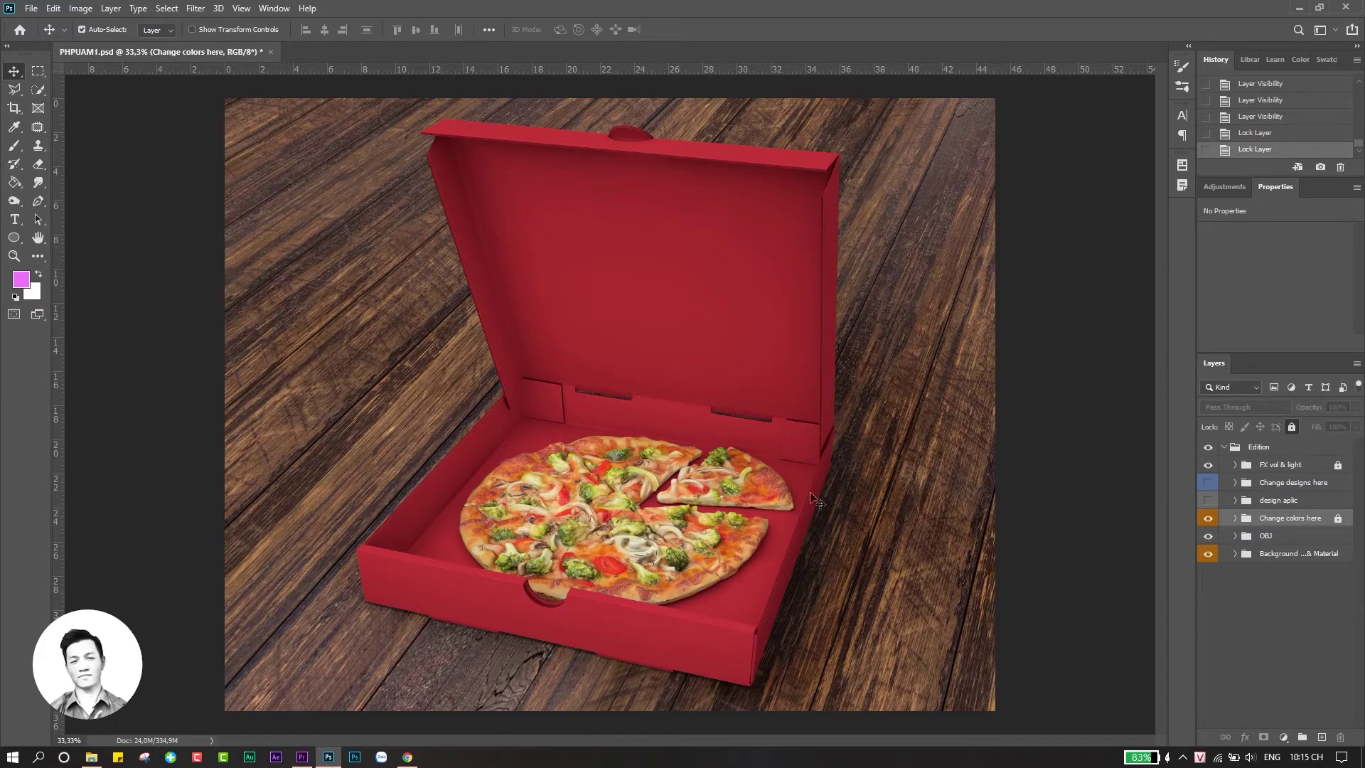
left_click(1264, 536)
left_click(1293, 426)
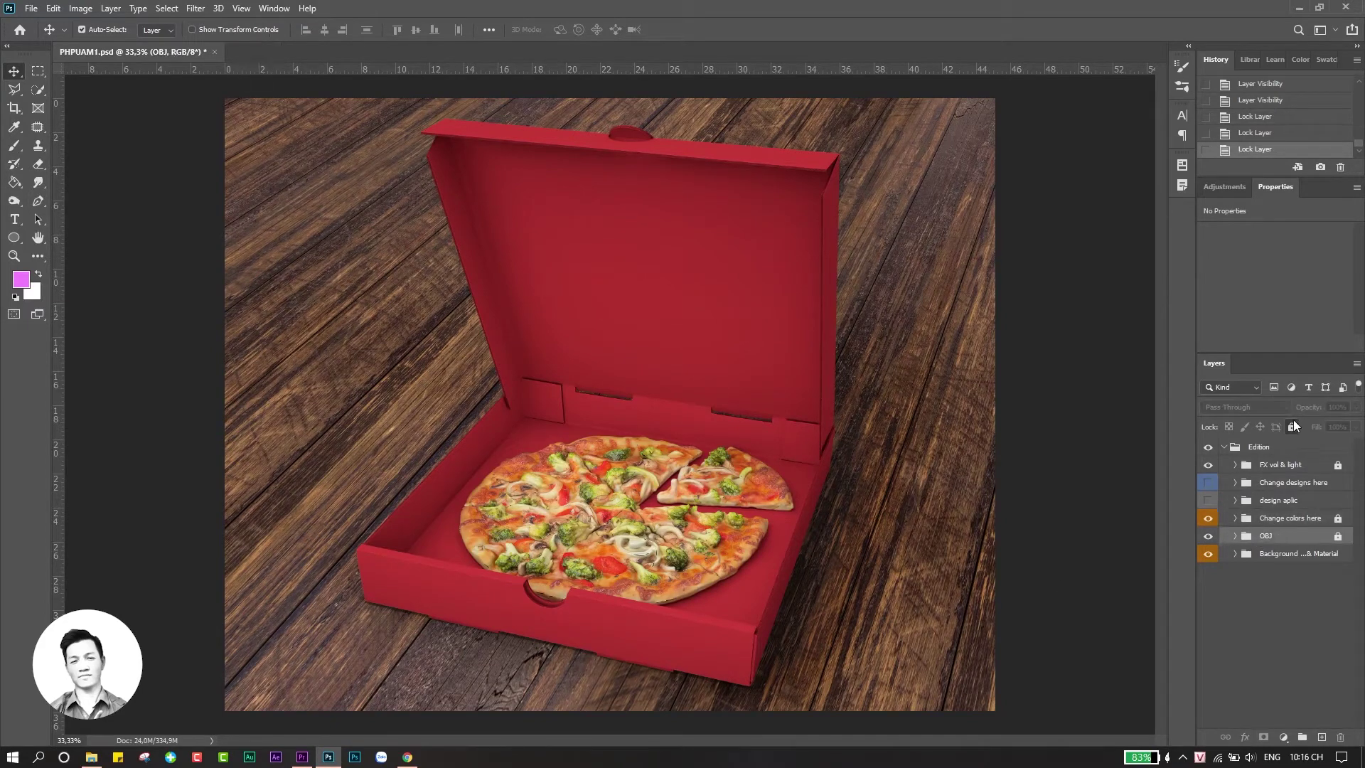
left_click(1292, 553)
Lock the Background & Material group and clear the layer selection.
left_click(1292, 426)
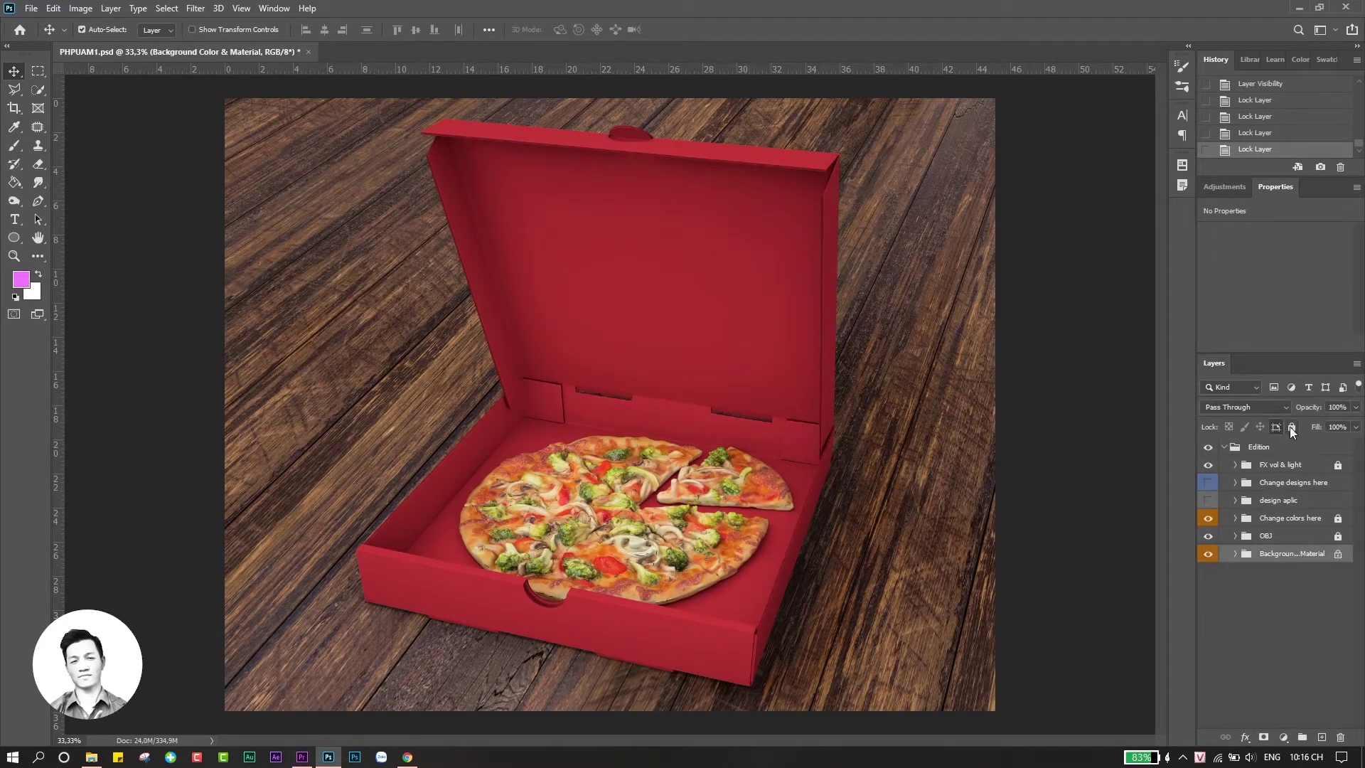
left_click(1292, 427)
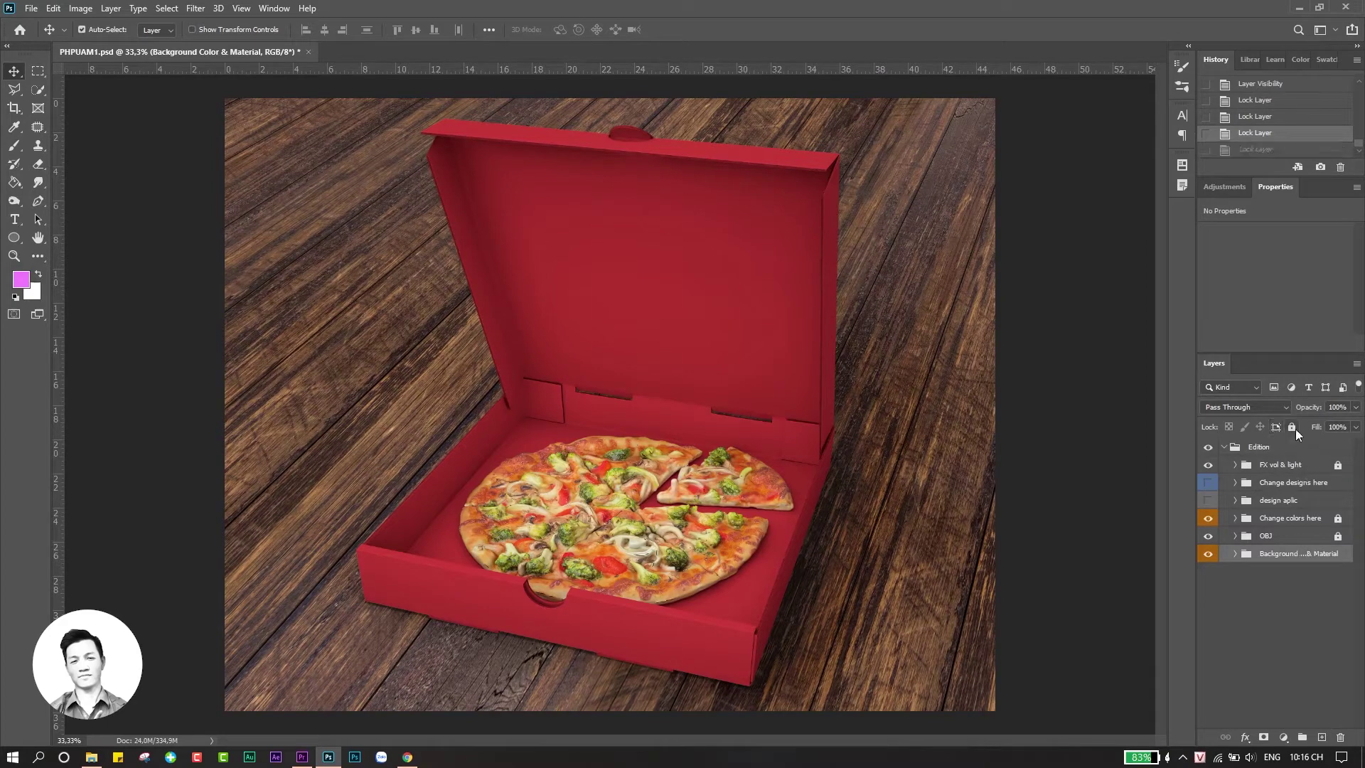
left_click_drag(681, 569, 539, 497)
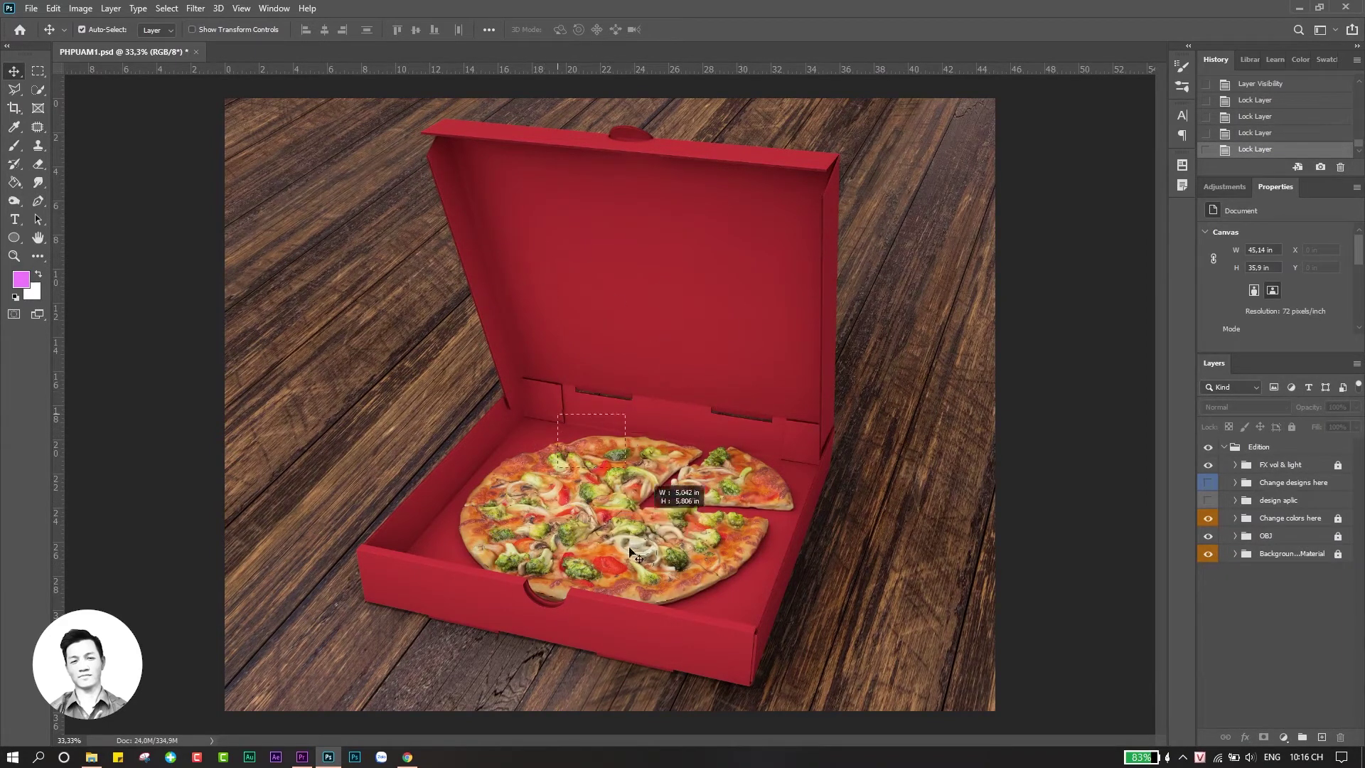
left_click_drag(535, 493, 628, 346)
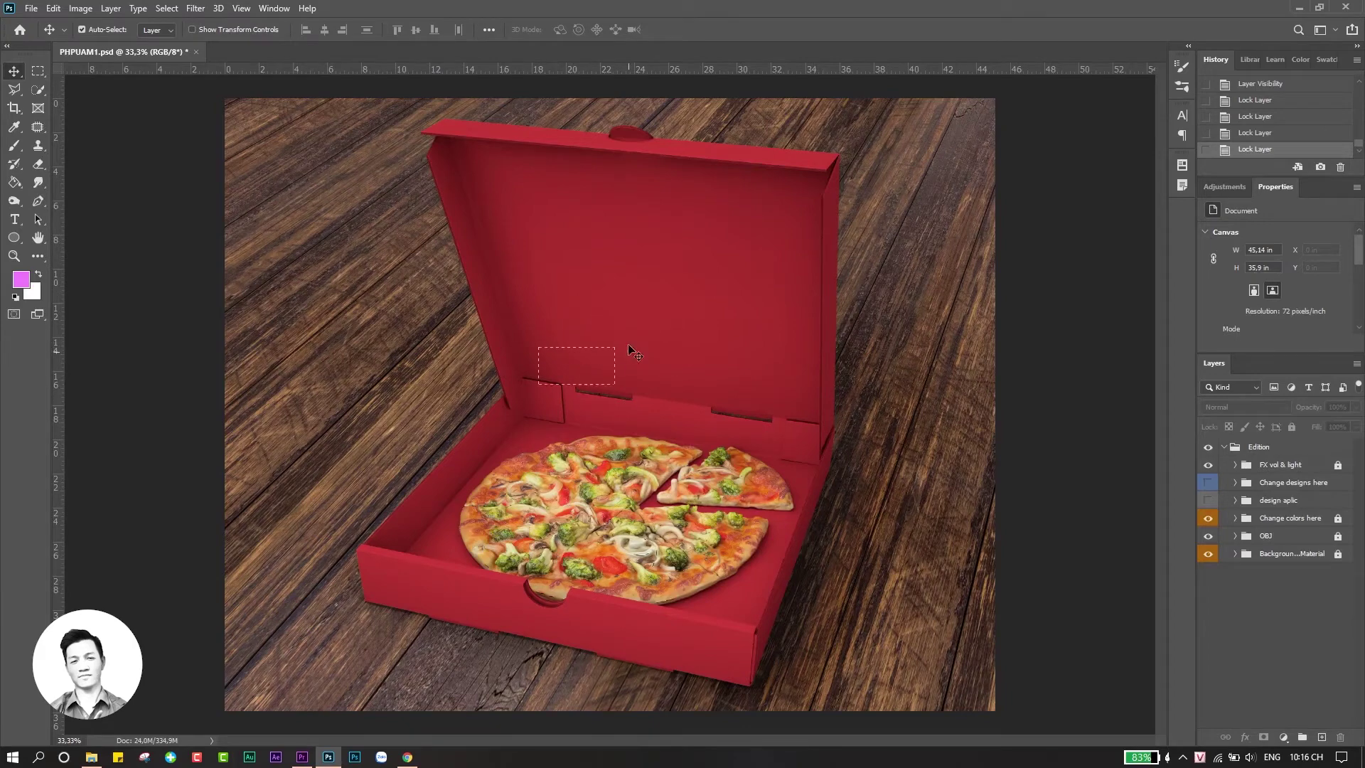
Keep design aplic hidden and turn on the Change designs here flat artwork.
left_click(1208, 500)
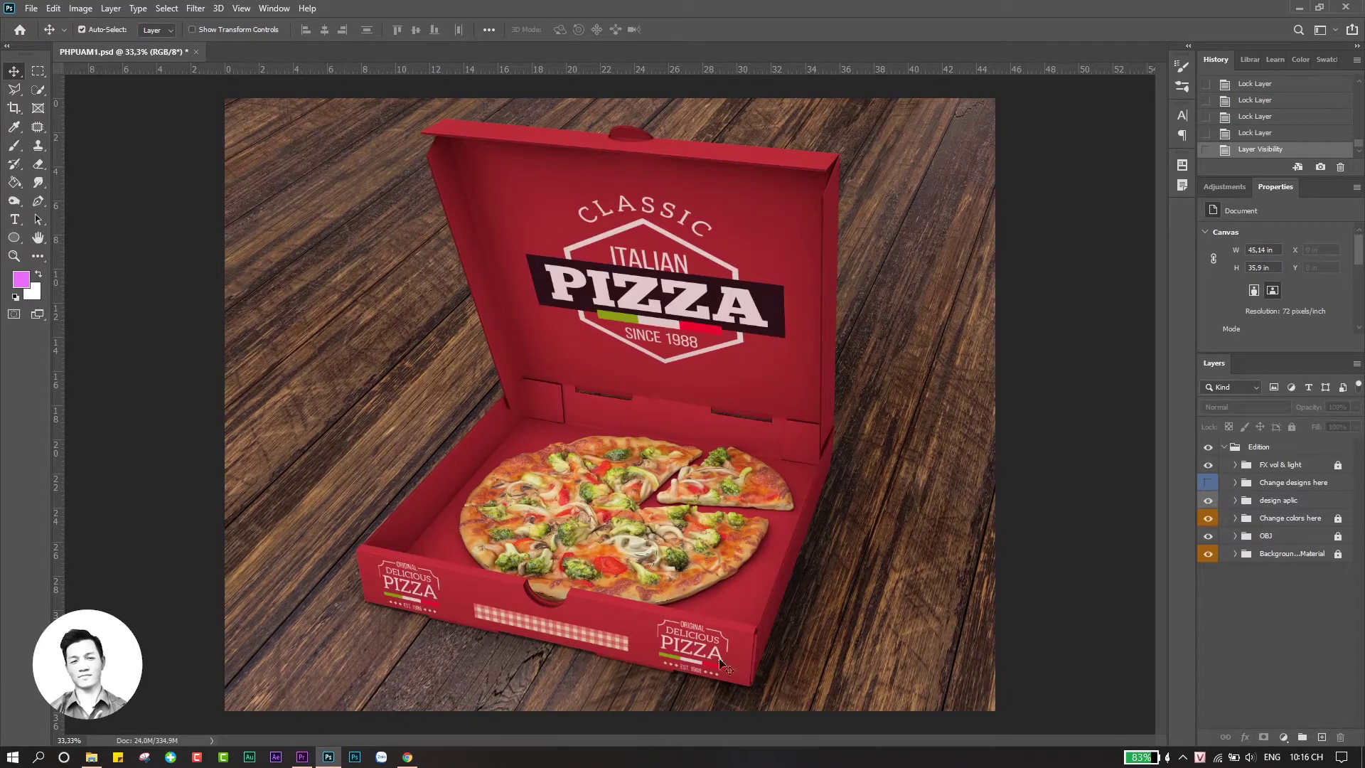
left_click(1209, 500)
left_click(1252, 502)
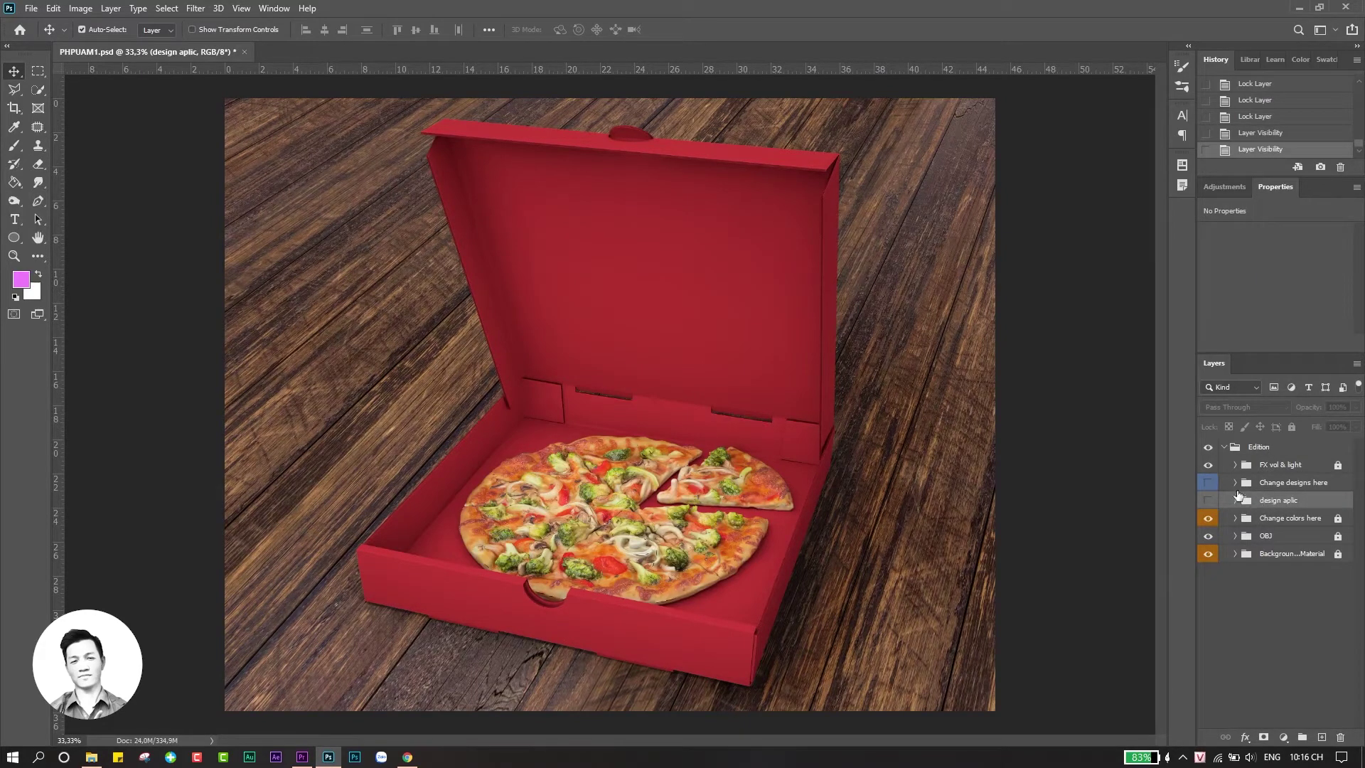
left_click(1208, 482)
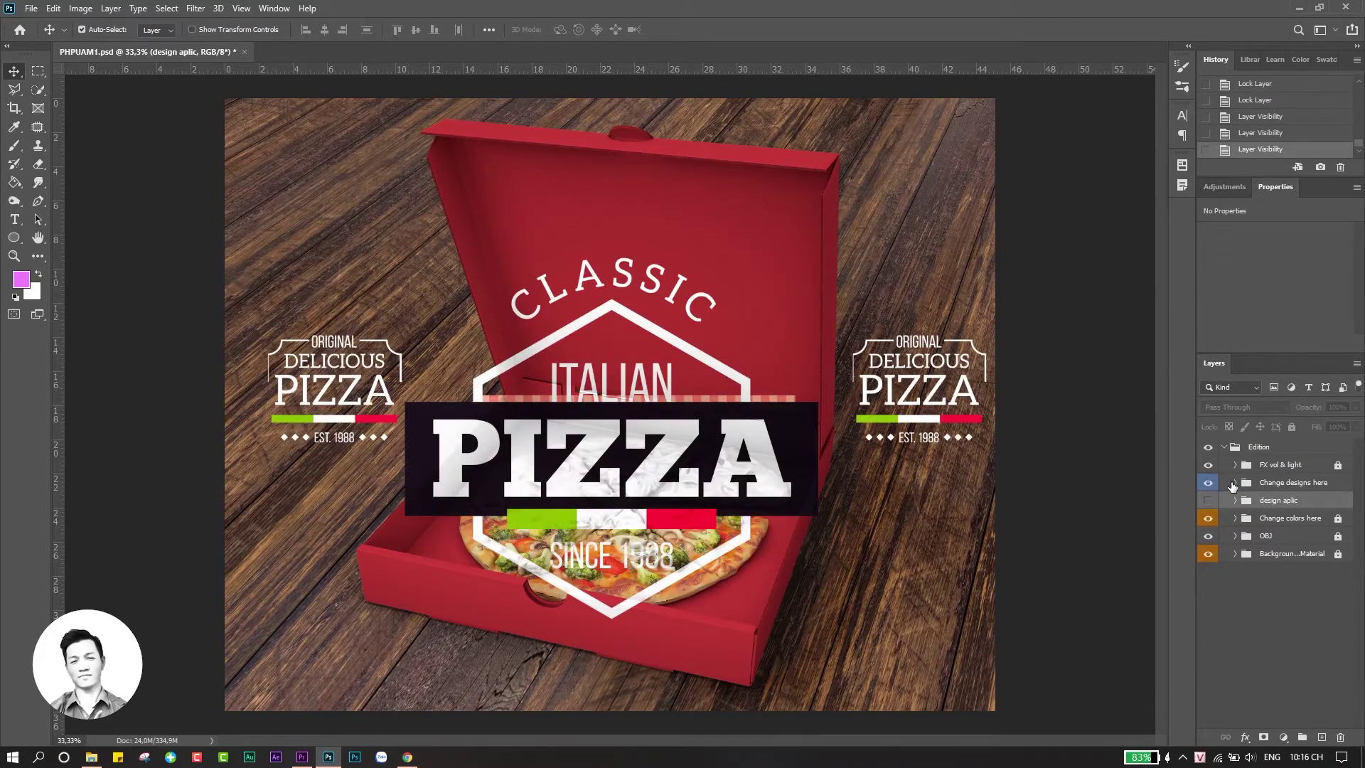
Move the PIZZA logo up onto the lid and centre the side logos and checkered band lower.
left_click(1233, 485)
left_click(613, 471)
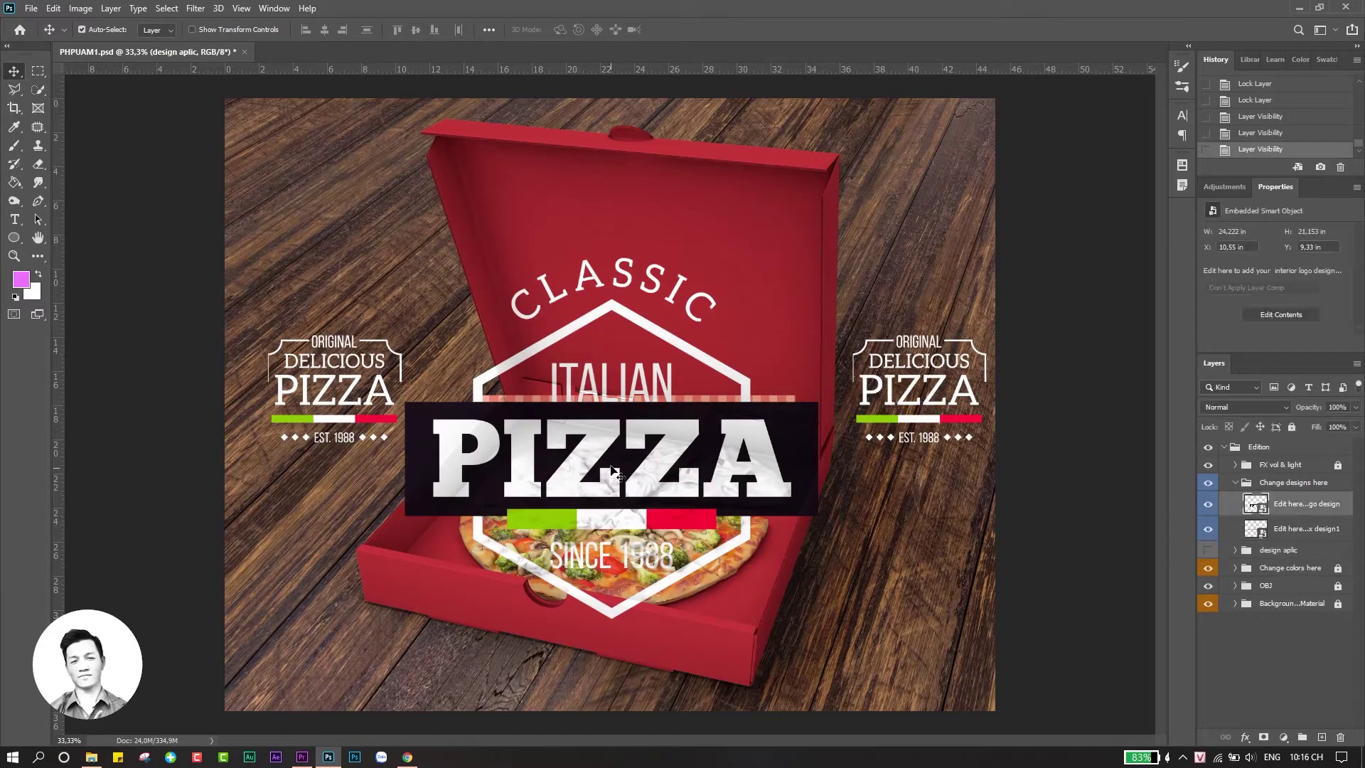
left_click_drag(613, 472, 557, 329)
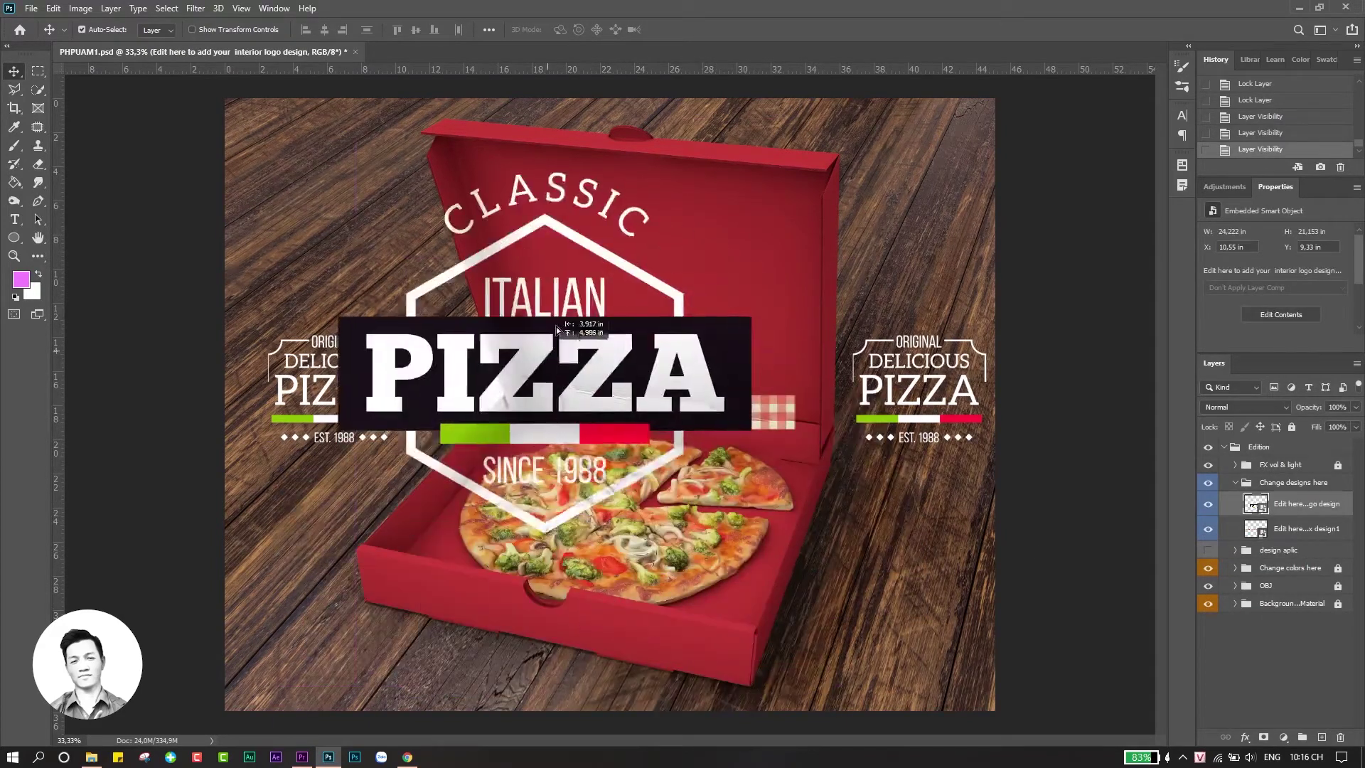
left_click_drag(557, 328, 620, 249)
mouse_move(938, 390)
left_mouse_down()
mouse_move(732, 632)
mouse_move(977, 632)
left_mouse_up()
mouse_move(702, 295)
left_mouse_down()
mouse_move(715, 296)
mouse_move(695, 399)
mouse_move(638, 371)
left_mouse_up()
Free Transform the PIZZA logo down to about 45.67% and centre it on the lid.
key("ctrl+t")
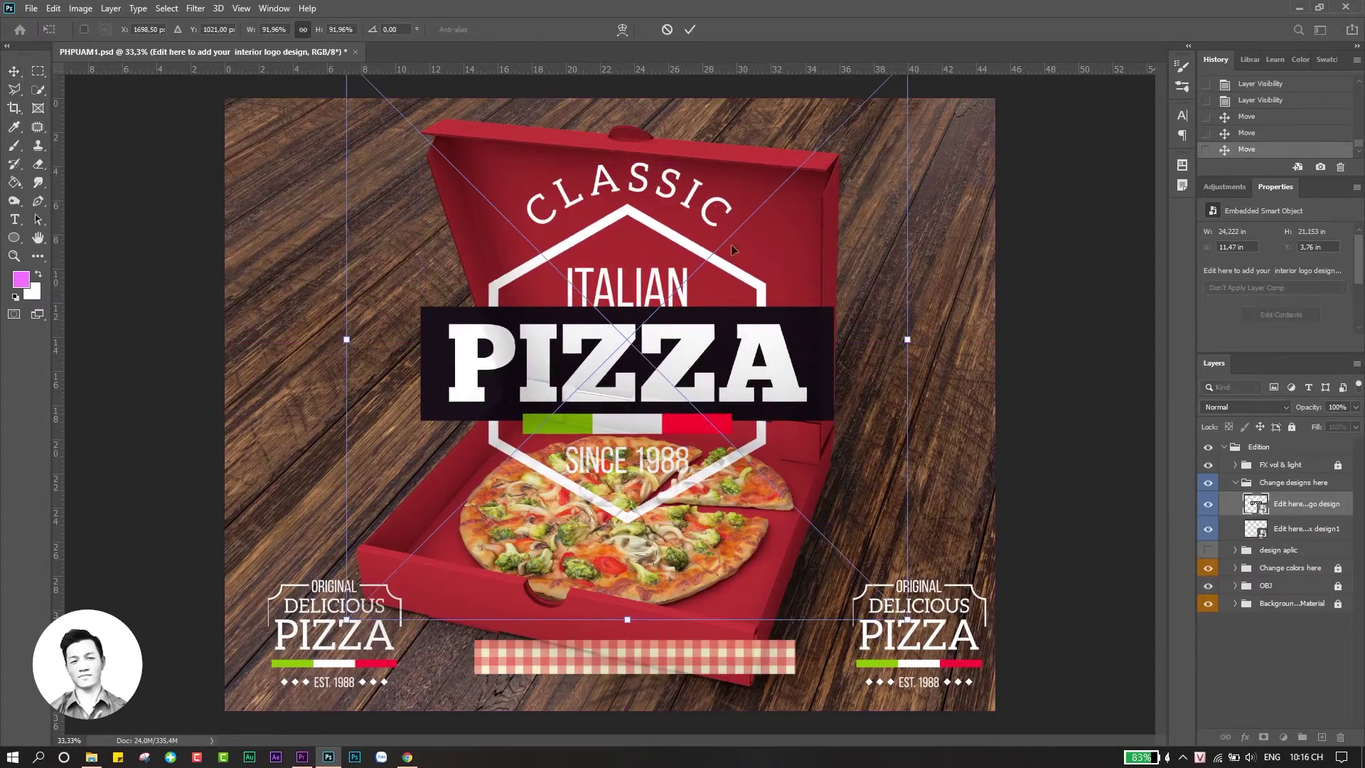
key("ctrl+0")
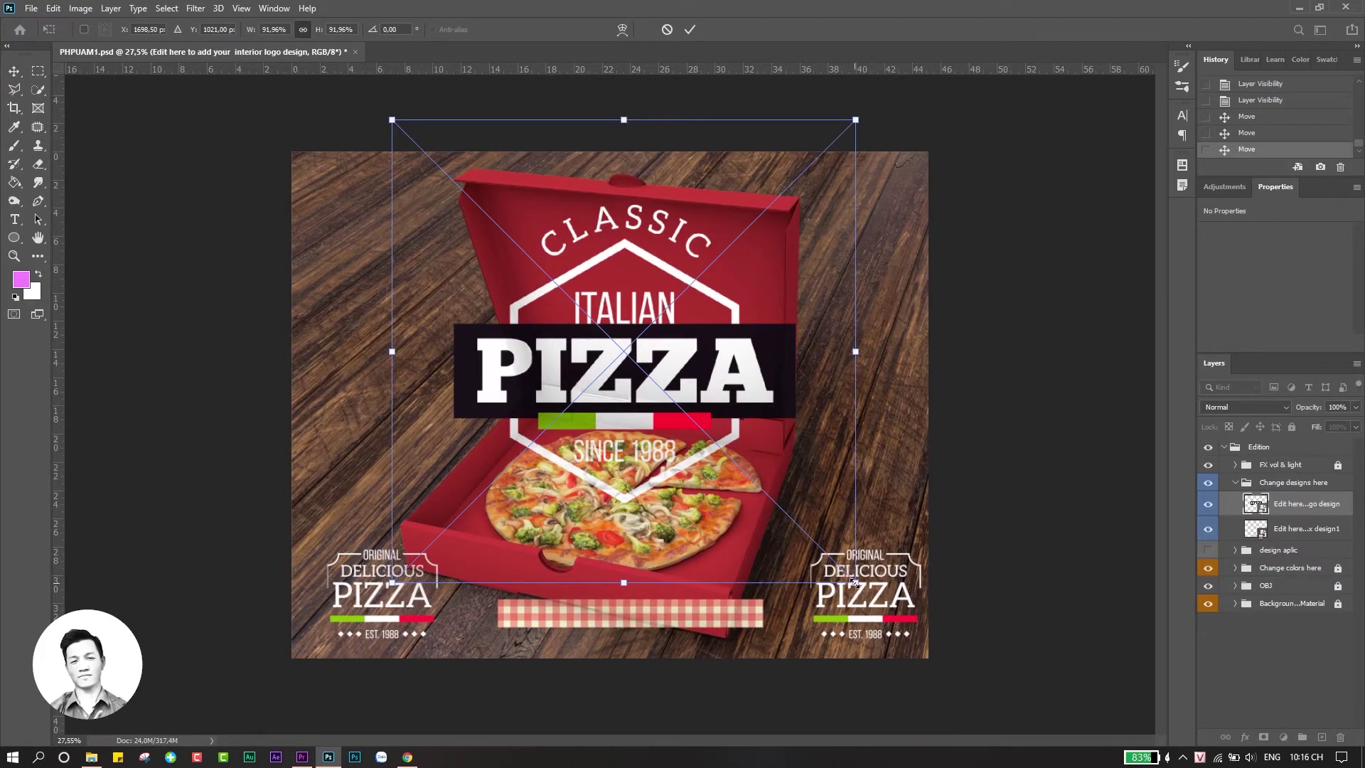
mouse_move(854, 582)
left_mouse_down()
mouse_move(676, 419)
mouse_move(619, 345)
left_mouse_up()
mouse_move(547, 259)
left_mouse_down()
mouse_move(650, 330)
mouse_move(666, 318)
left_mouse_up()
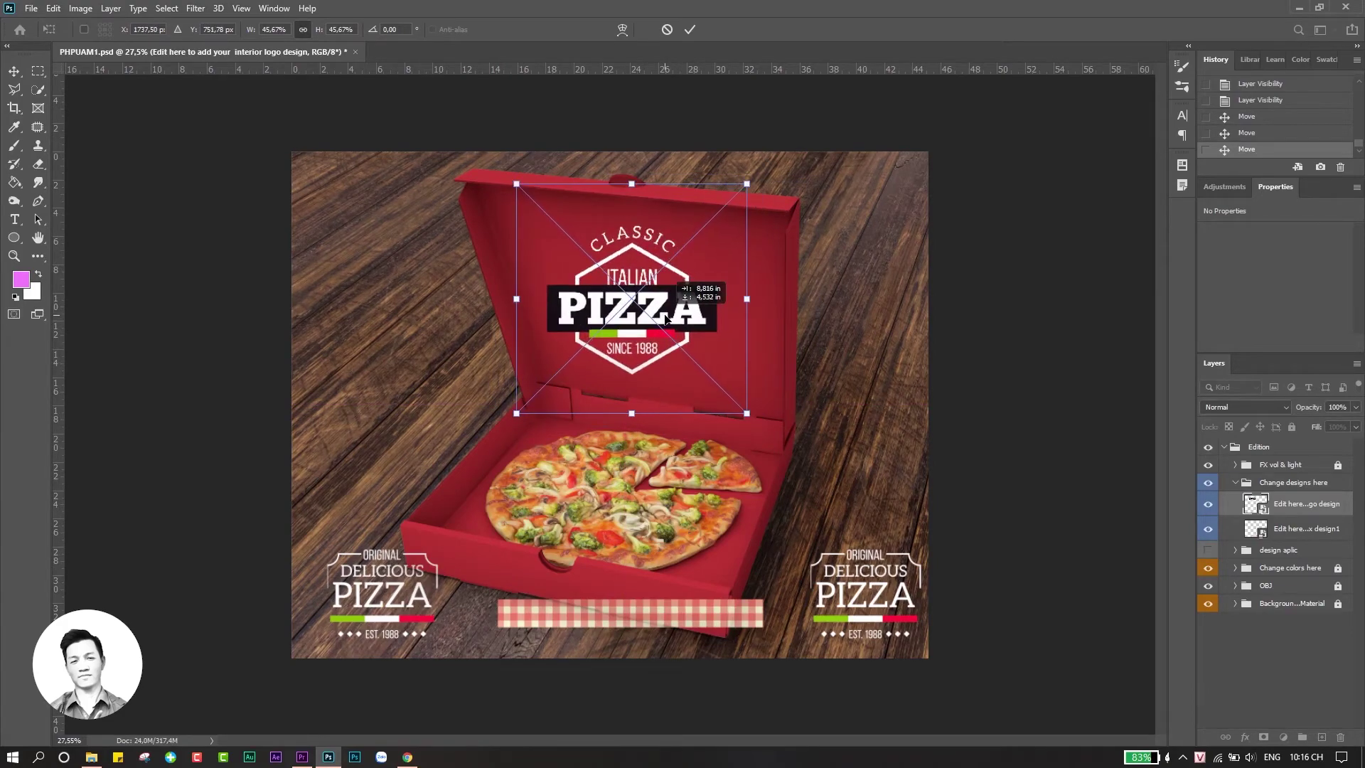
scroll(609, 299, "up", 1)
scroll(610, 298, "up", 3)
scroll(609, 298, "up", 2)
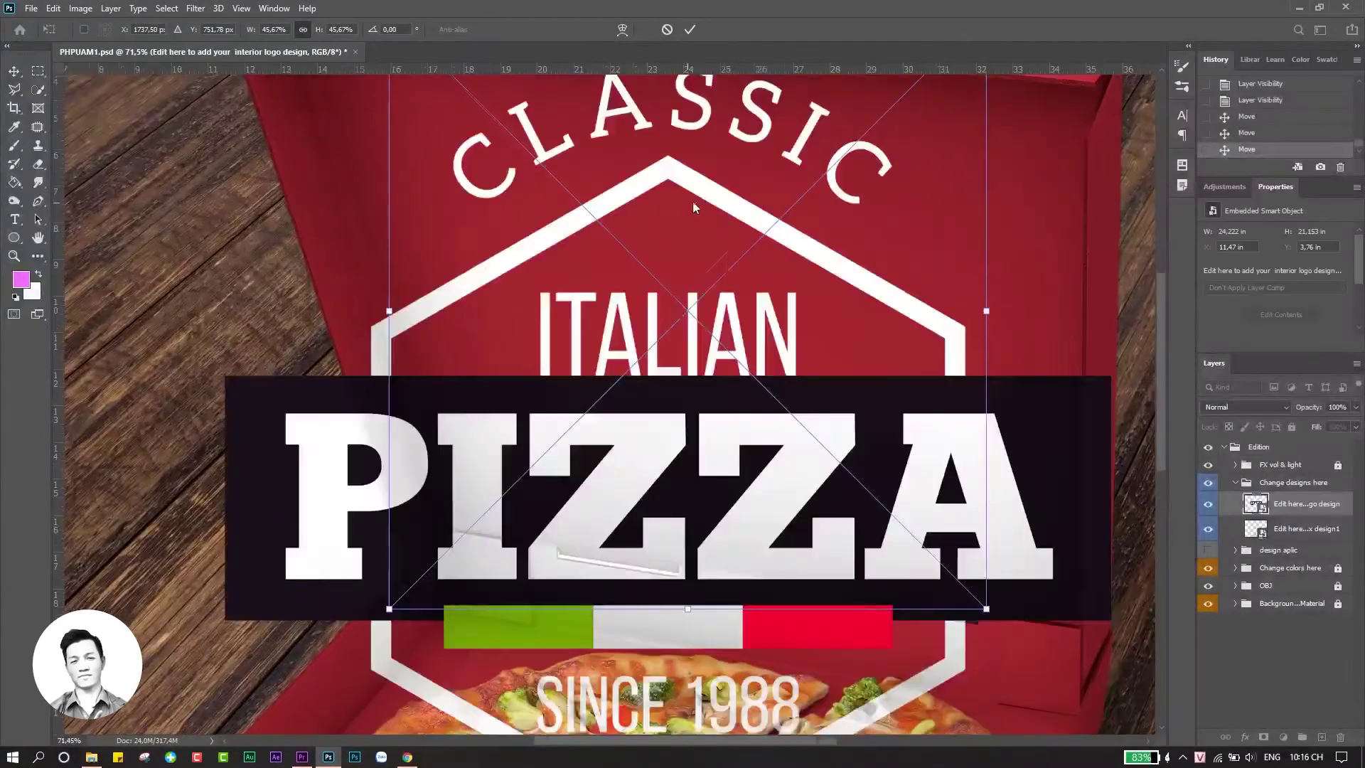
left_click_drag(694, 206, 544, 342)
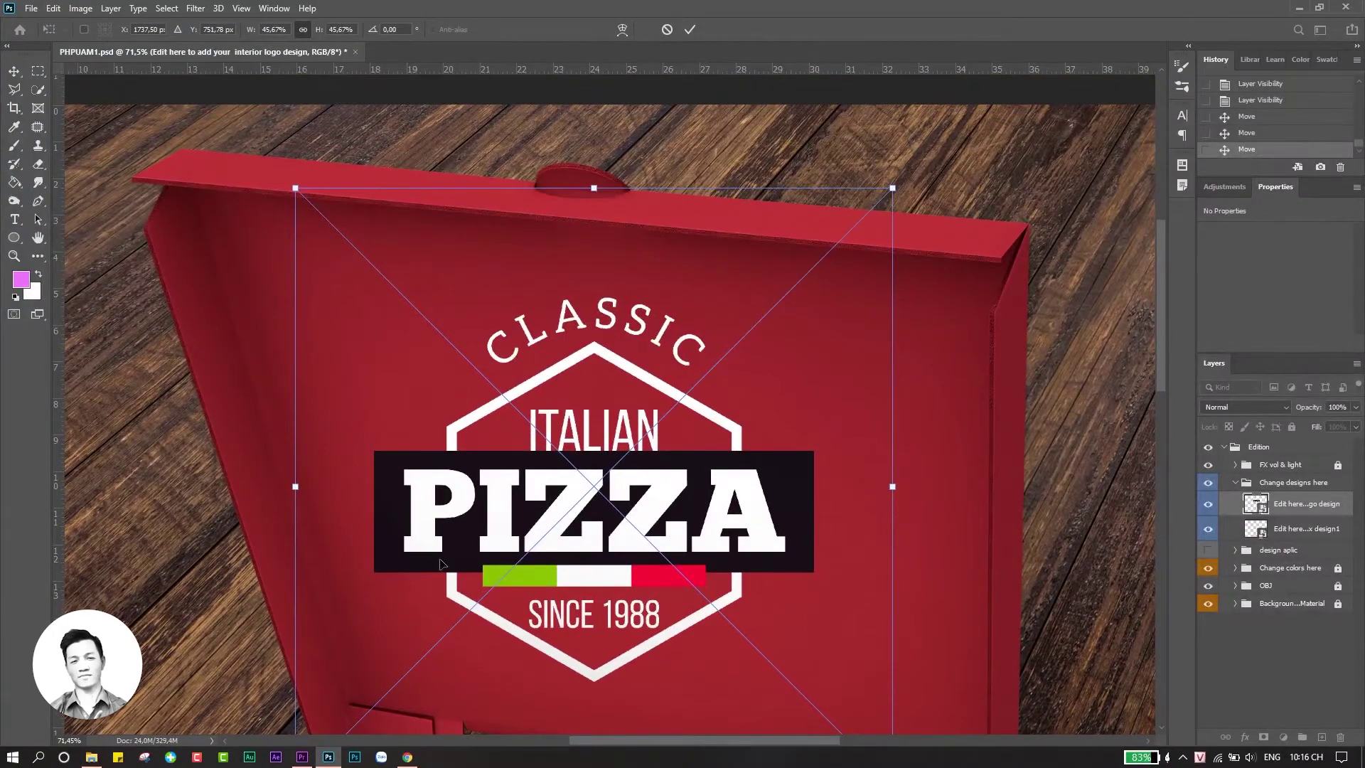
scroll(635, 569, "down", 1)
scroll(599, 494, "down", 3)
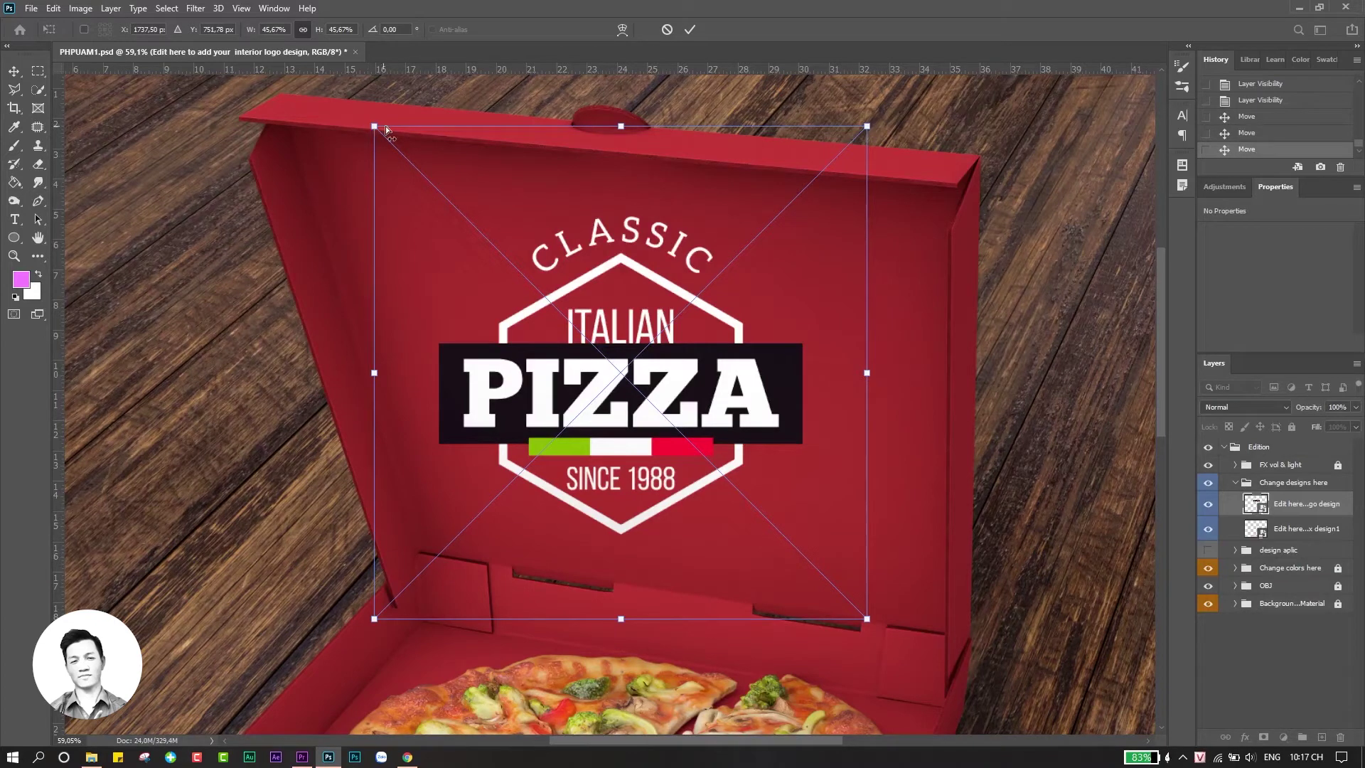
Distort the PIZZA logo's four corners to match the open lid's perspective.
mouse_move(376, 128)
left_mouse_down()
mouse_move(331, 149)
mouse_move(316, 141)
left_mouse_up()
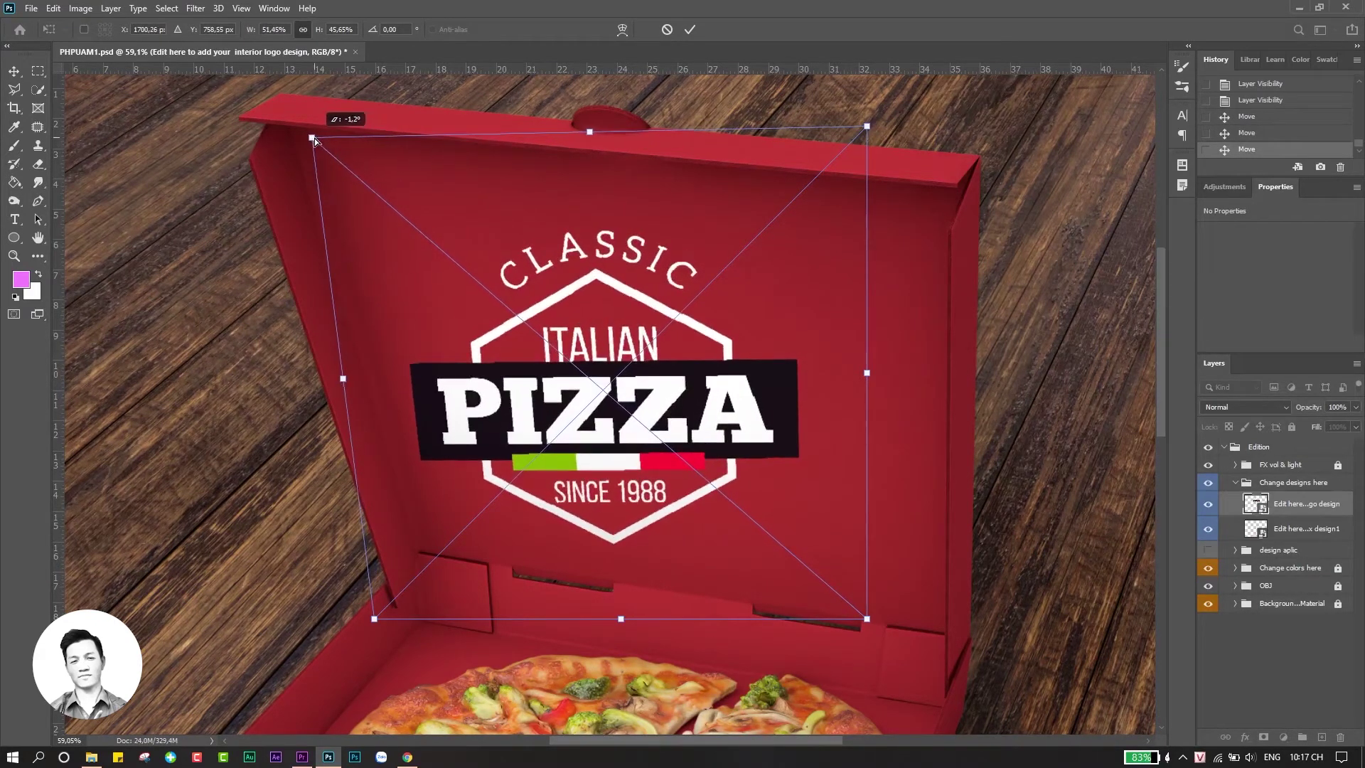
mouse_move(872, 130)
left_mouse_down()
mouse_move(880, 191)
mouse_move(937, 195)
left_mouse_up()
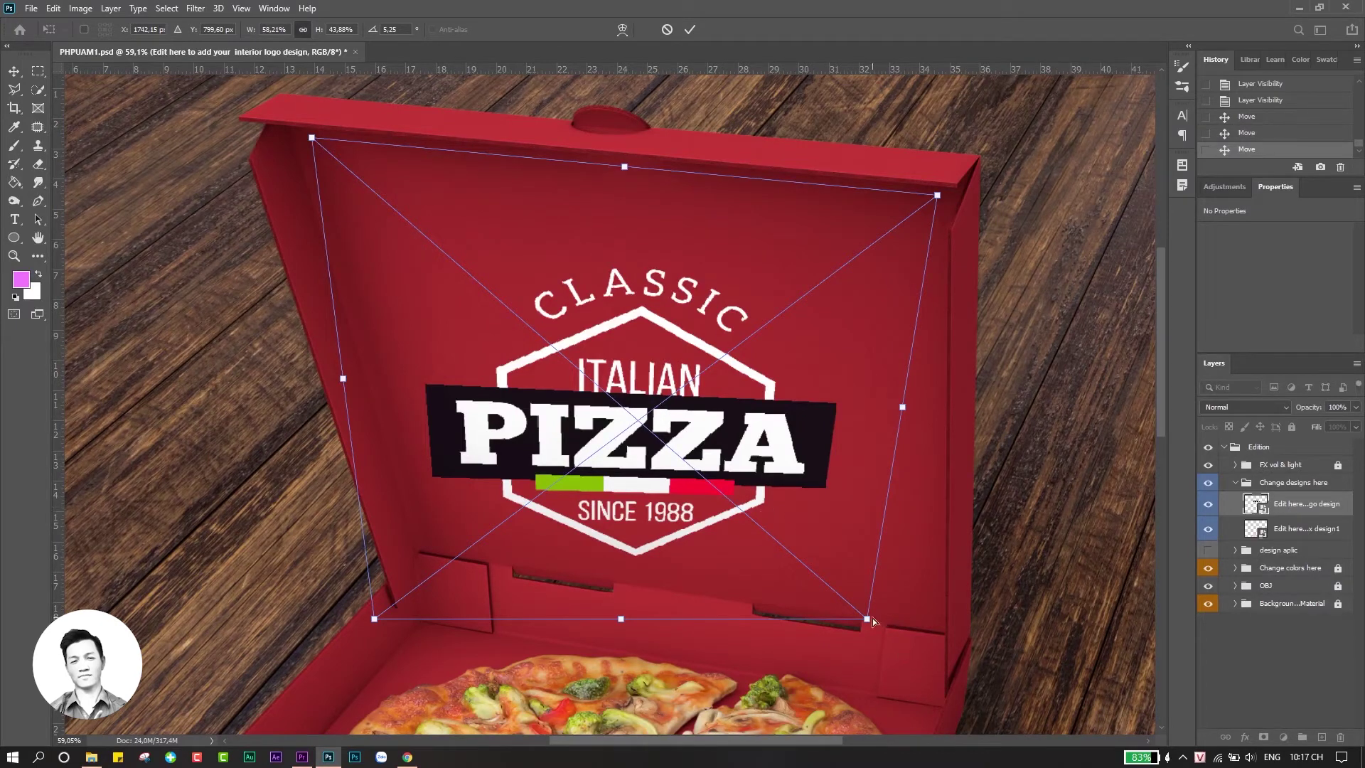
left_click_drag(873, 617, 939, 627)
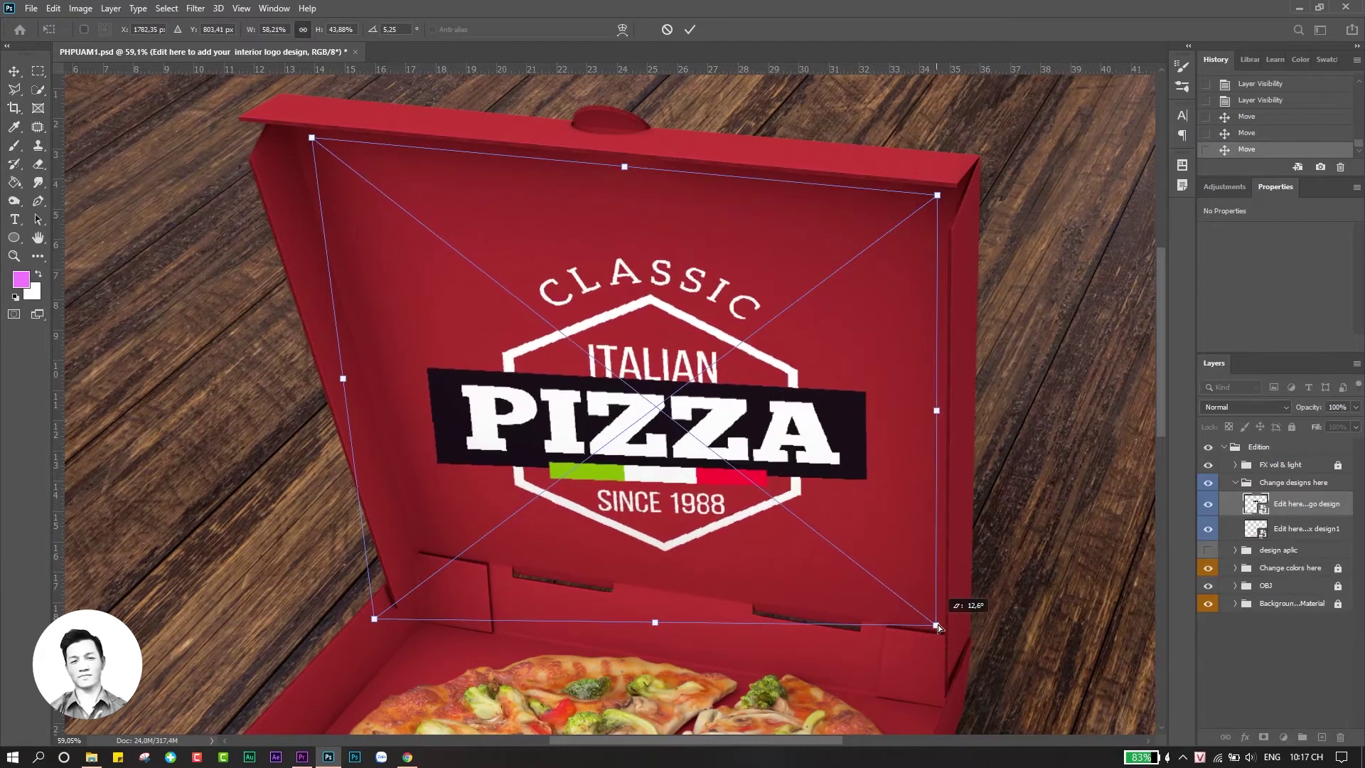
left_click_drag(376, 621, 428, 548)
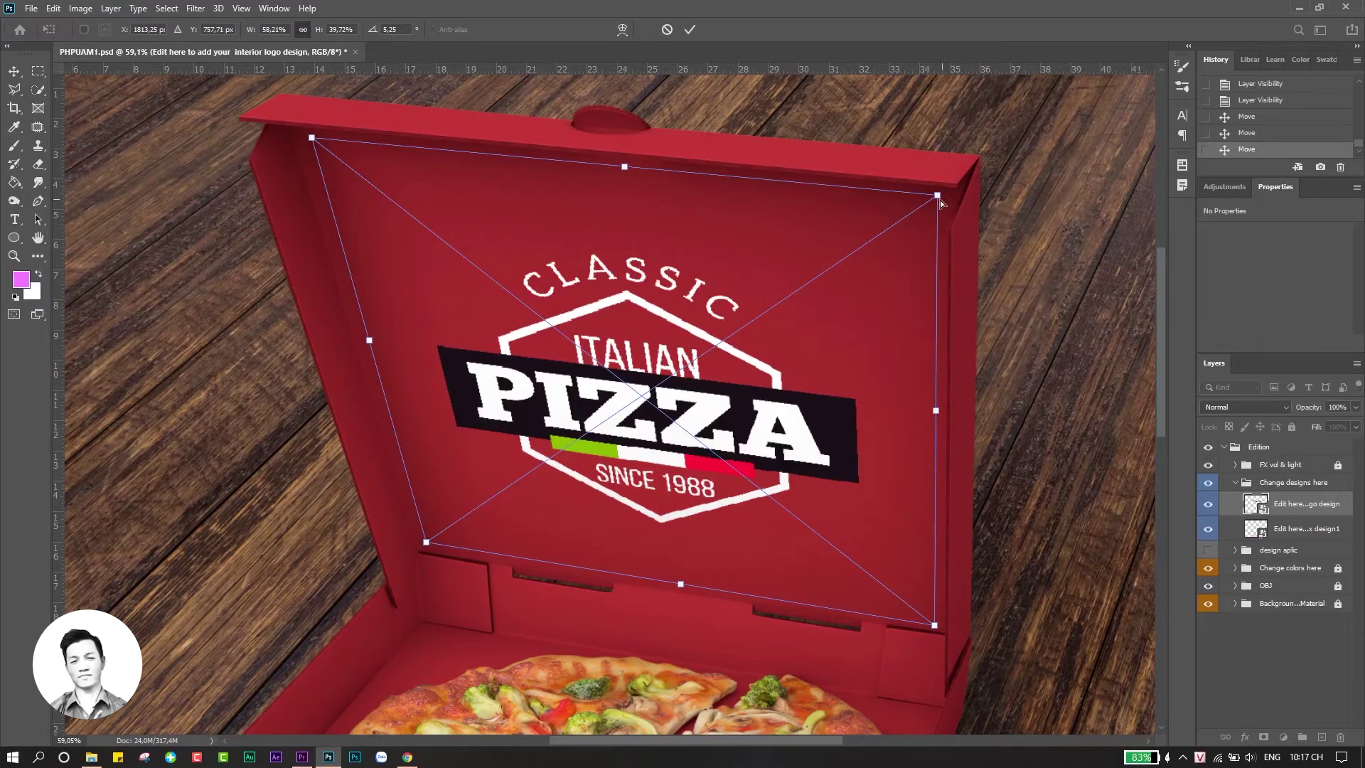
left_click_drag(939, 198, 936, 202)
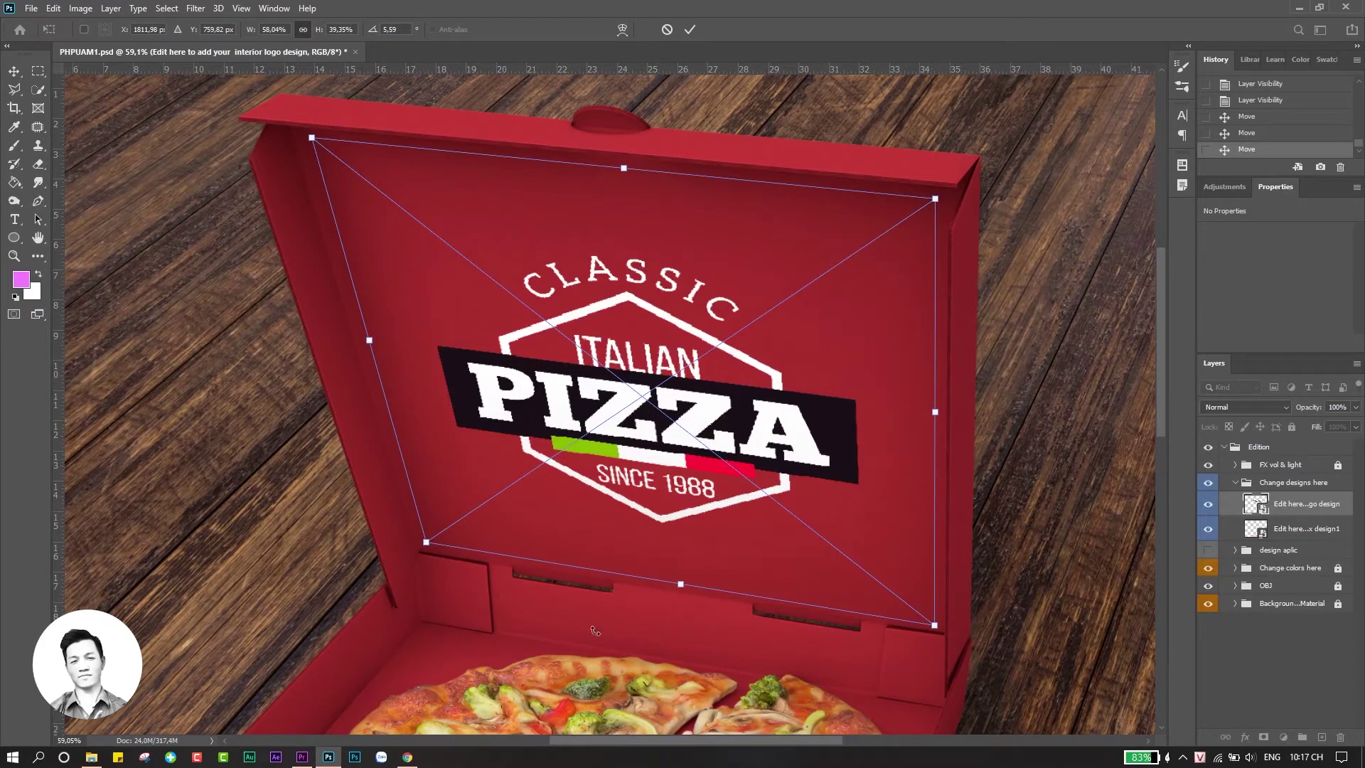
scroll(754, 445, "down", 3)
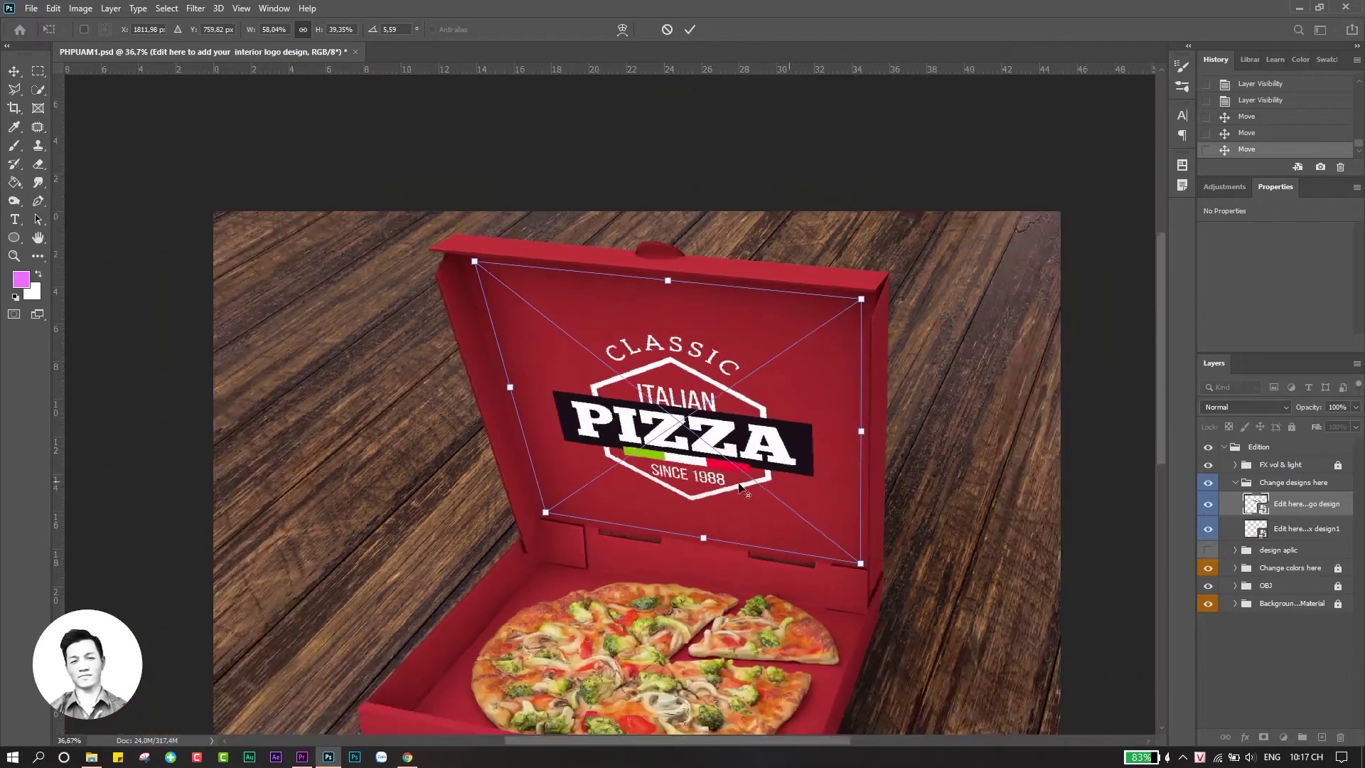
scroll(735, 447, "down", 1)
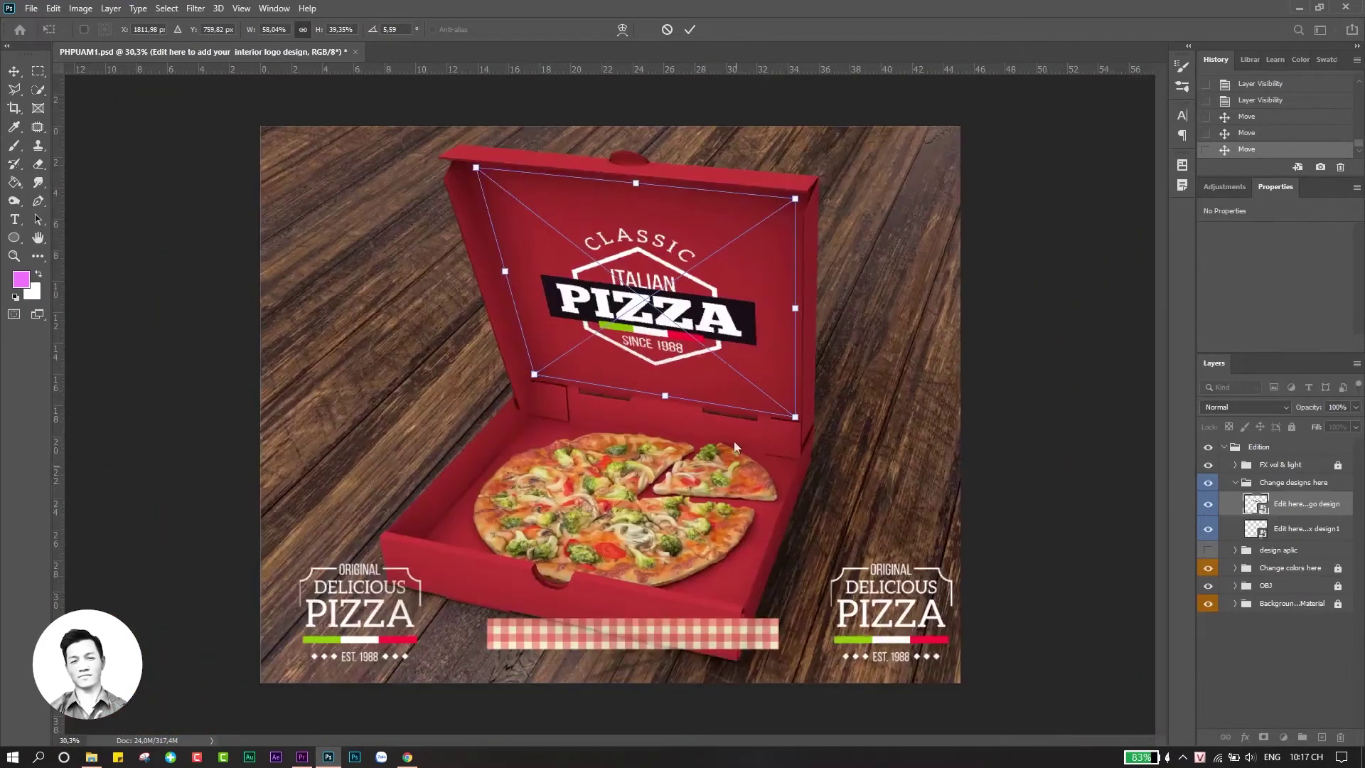
Commit the lid logo's perspective fit and zoom in to check it.
left_click(690, 30)
scroll(709, 372, "down", 2)
scroll(708, 373, "up", 4)
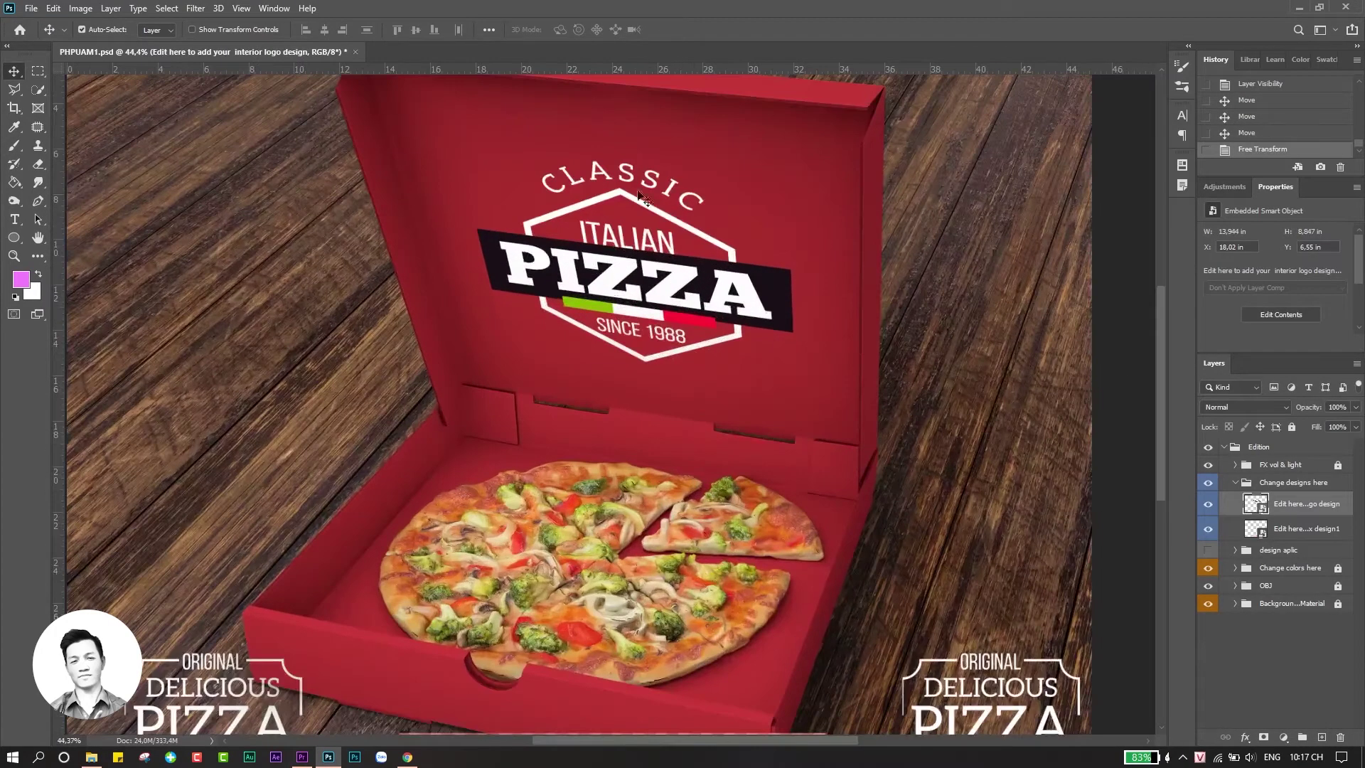
scroll(622, 222, "down", 3)
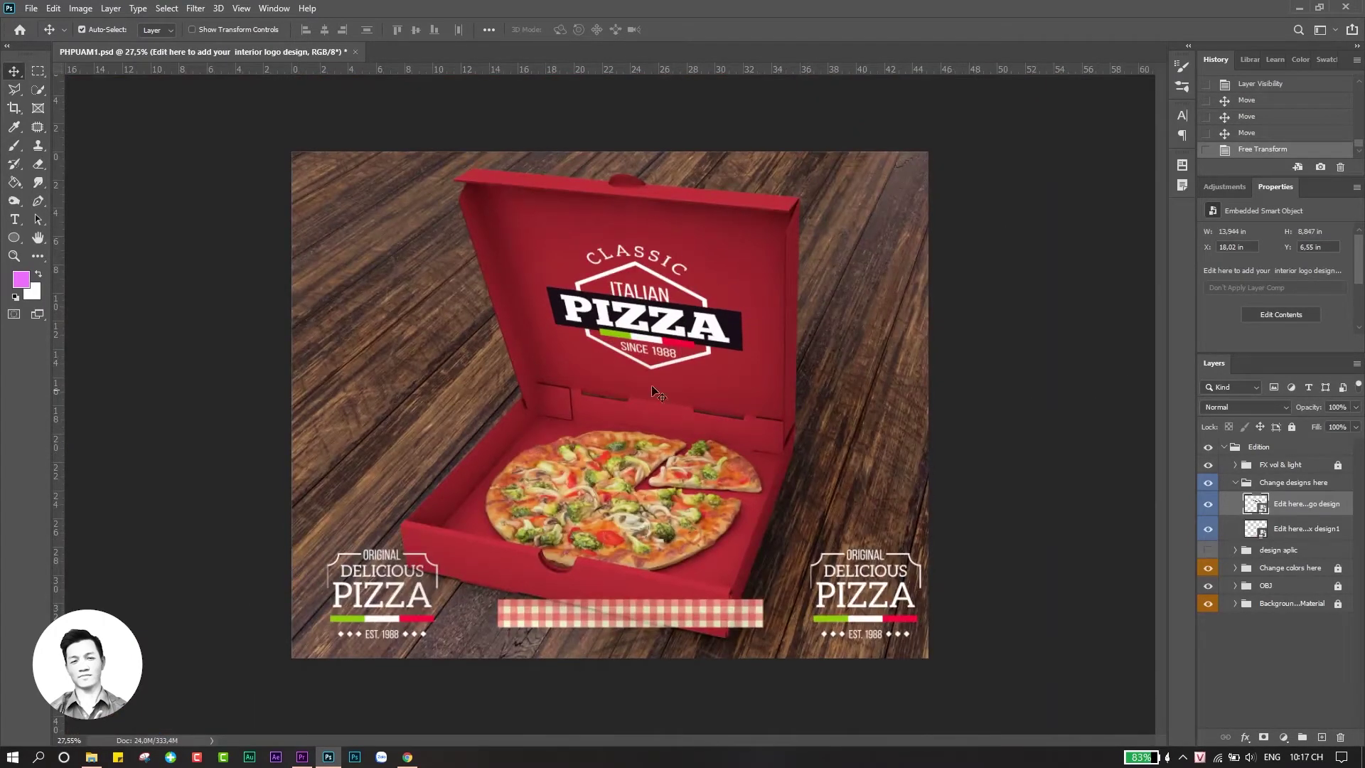
scroll(626, 357, "up", 5)
scroll(706, 376, "down", 2)
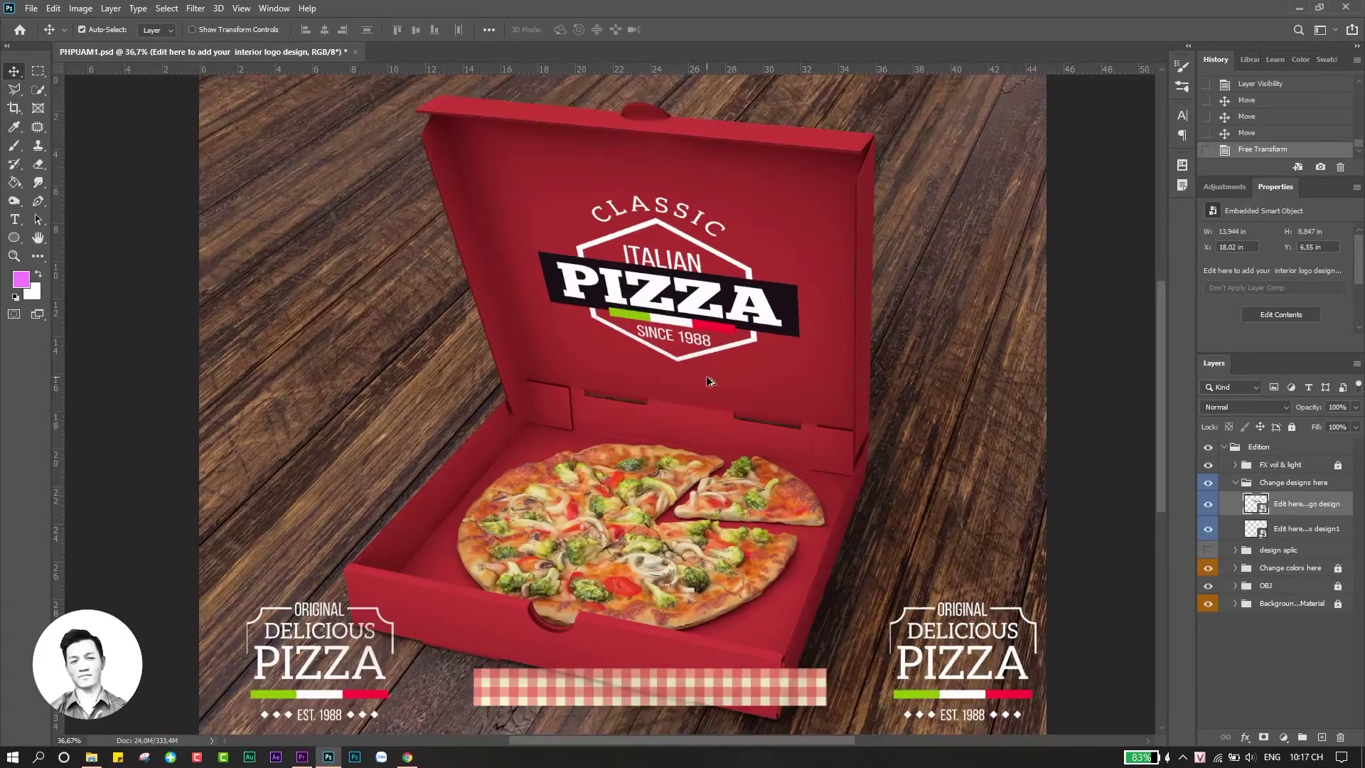
scroll(706, 376, "up", 3)
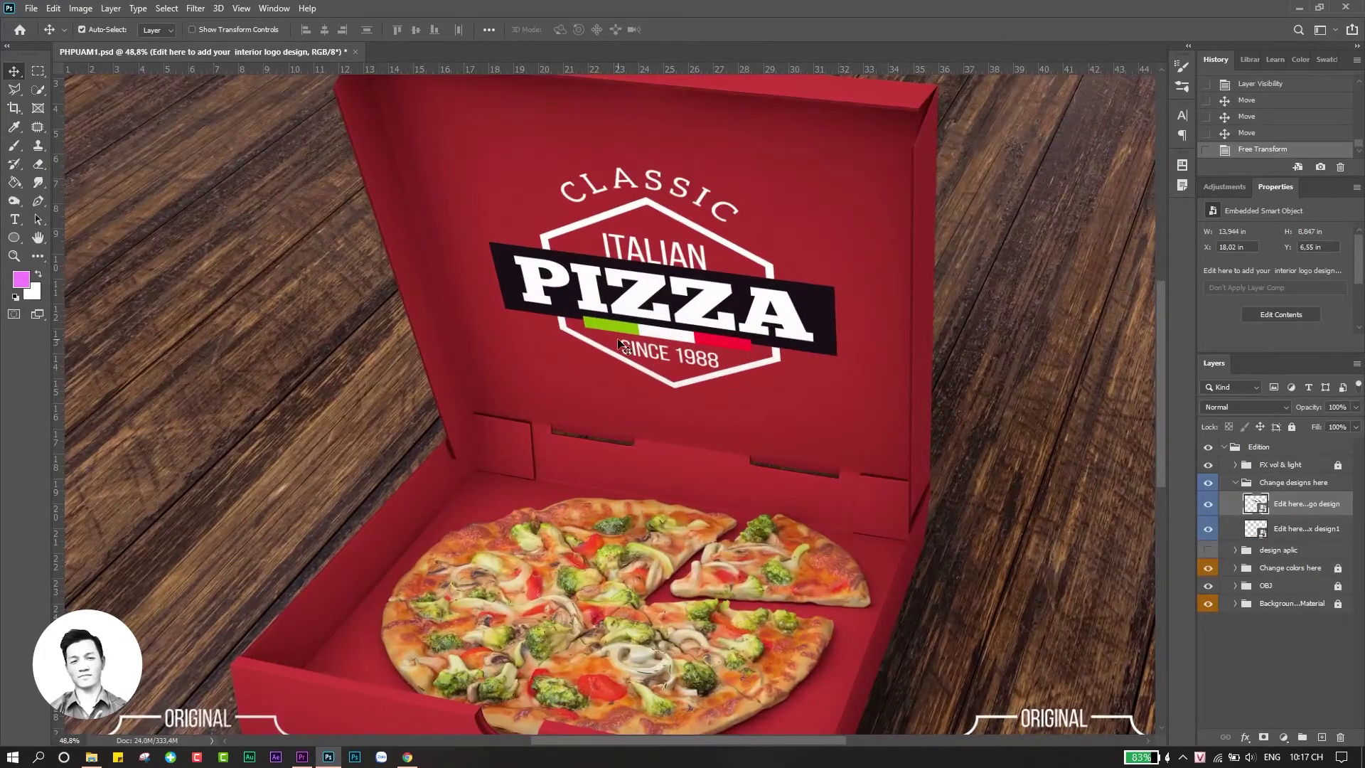
Re-transform the lid logo, nudge its lower-left corner slightly, and apply the adjusted shape.
key("ctrl+t")
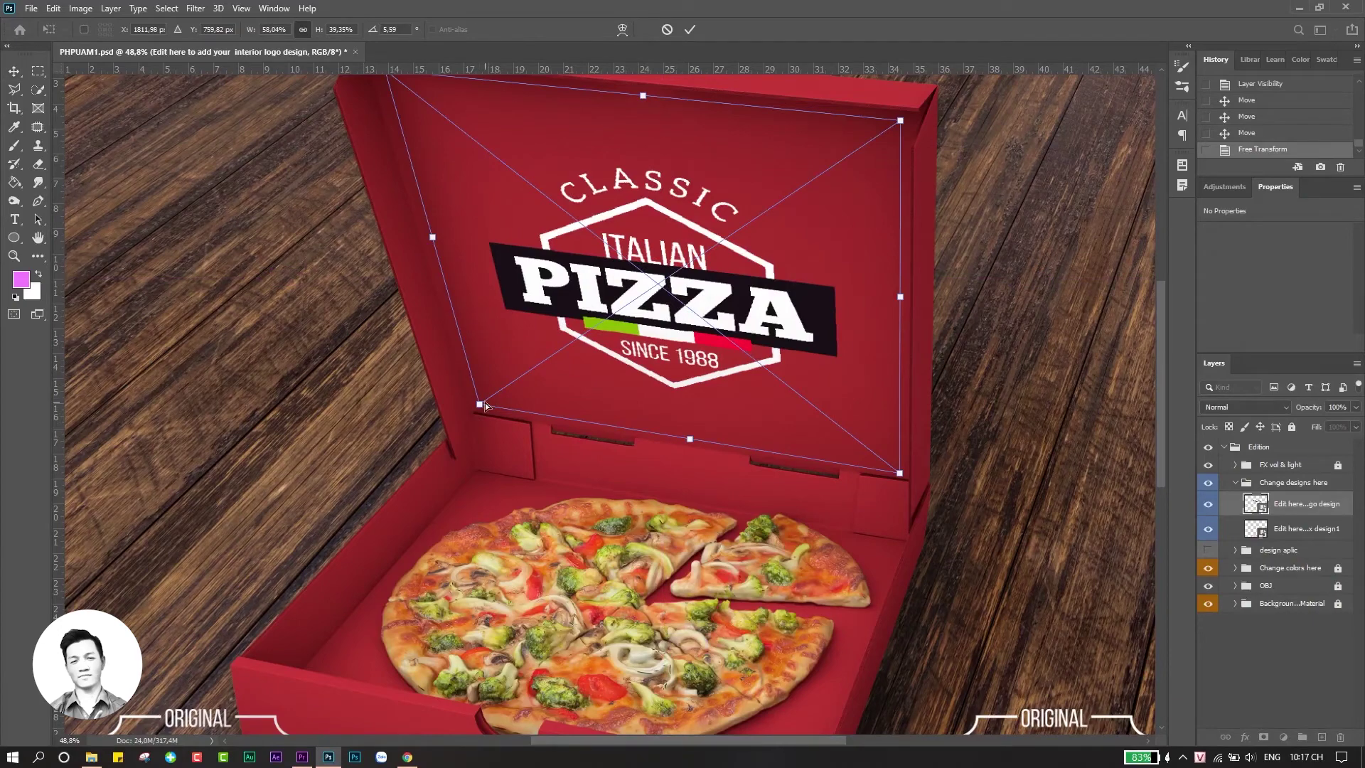
left_click_drag(483, 405, 488, 402)
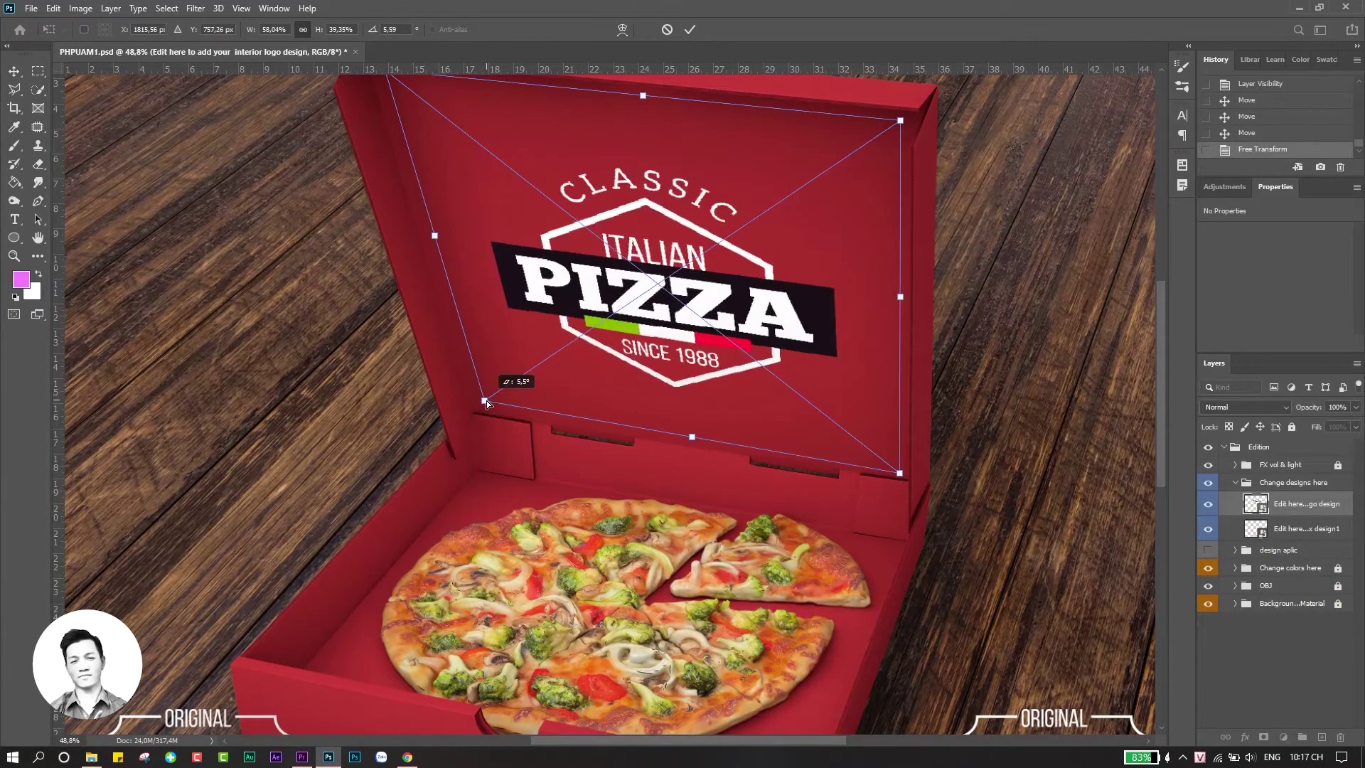
scroll(724, 299, "down", 2)
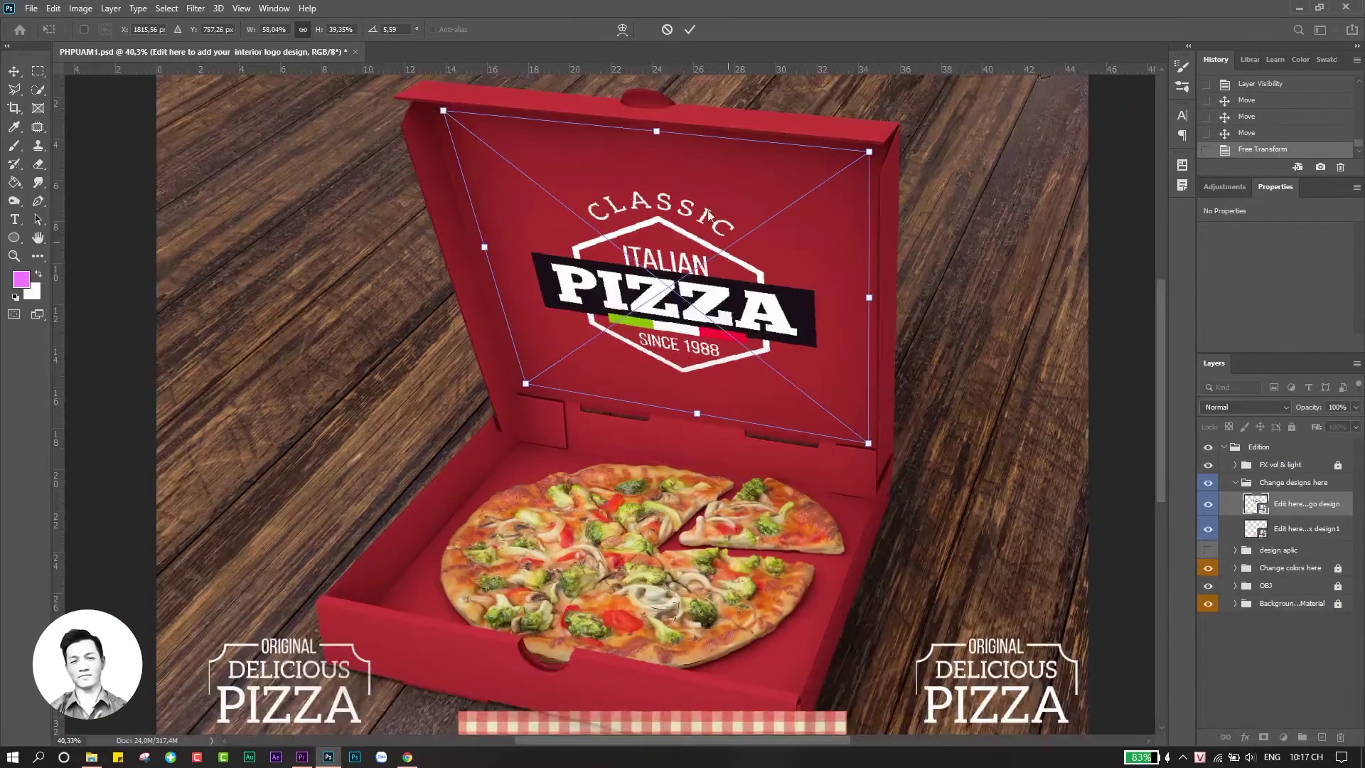
scroll(371, 268, "up", 1)
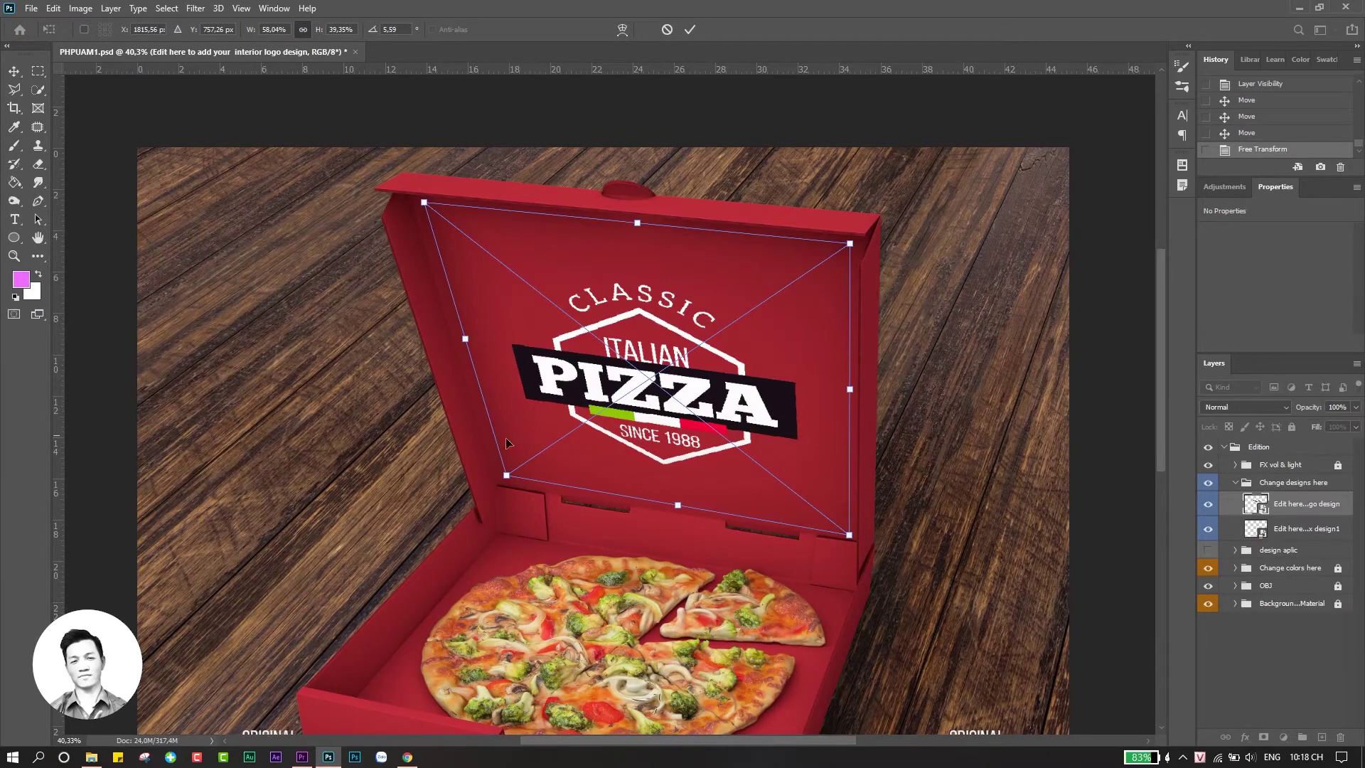
key("Return")
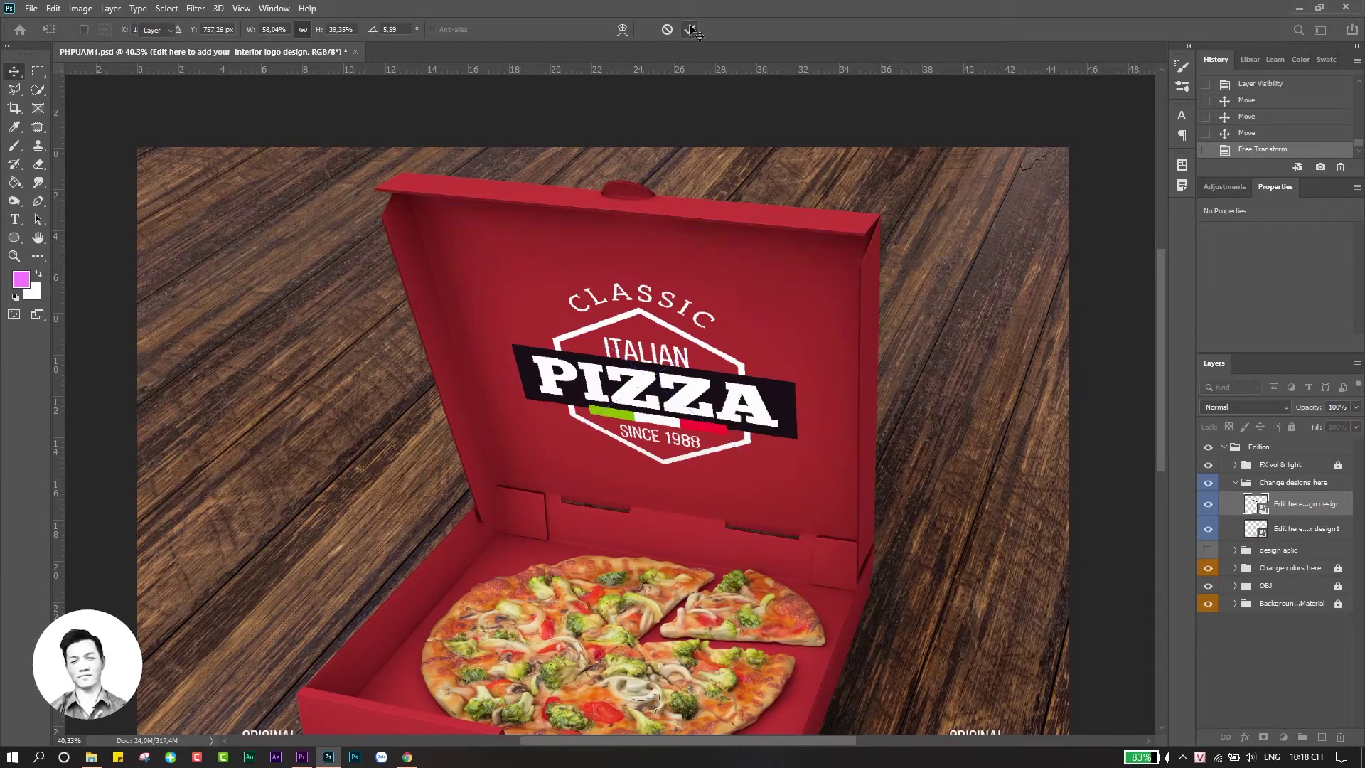
scroll(779, 560, "down", 2)
scroll(737, 502, "down", 2)
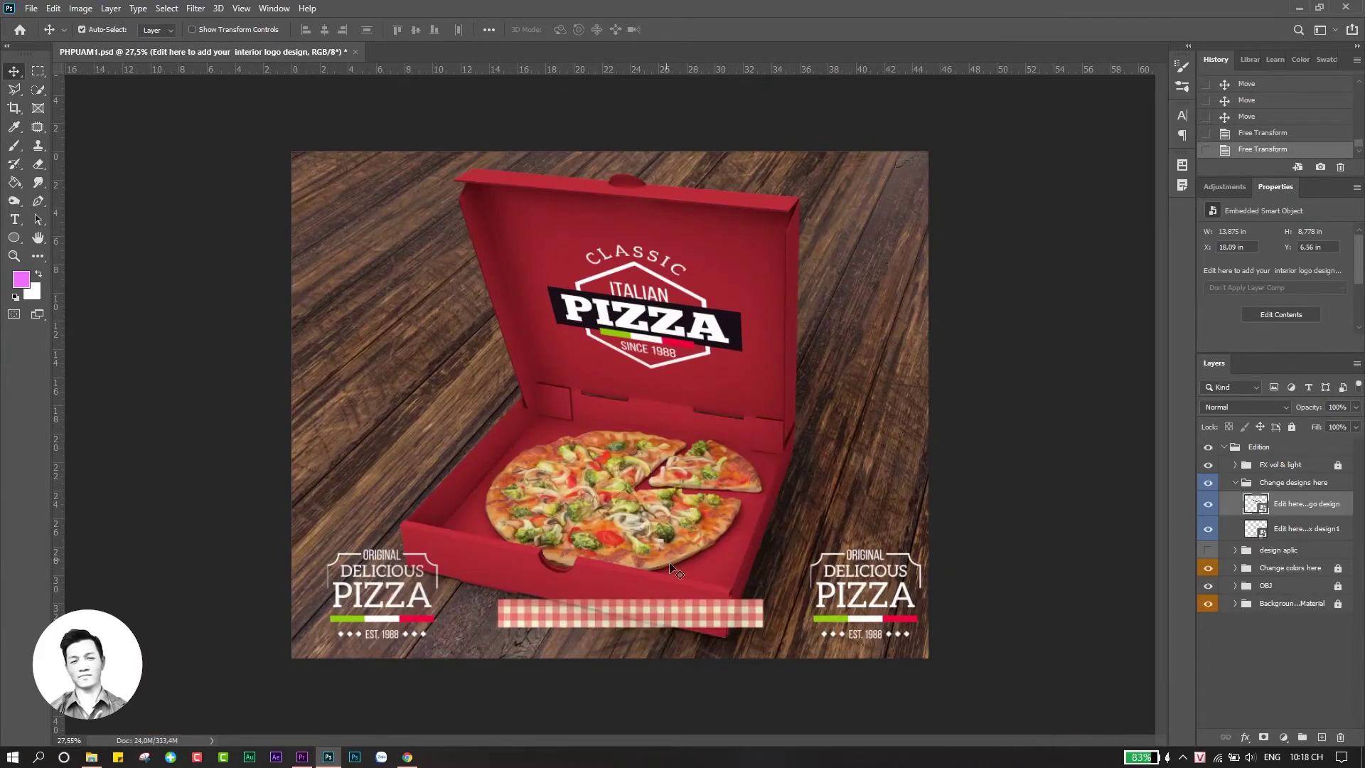
scroll(680, 573, "up", 2)
Move the ORIGINAL DELICIOUS PIZZA front design toward the box front.
scroll(679, 572, "up", 2)
left_click_drag(553, 682, 628, 599)
scroll(621, 605, "down", 2)
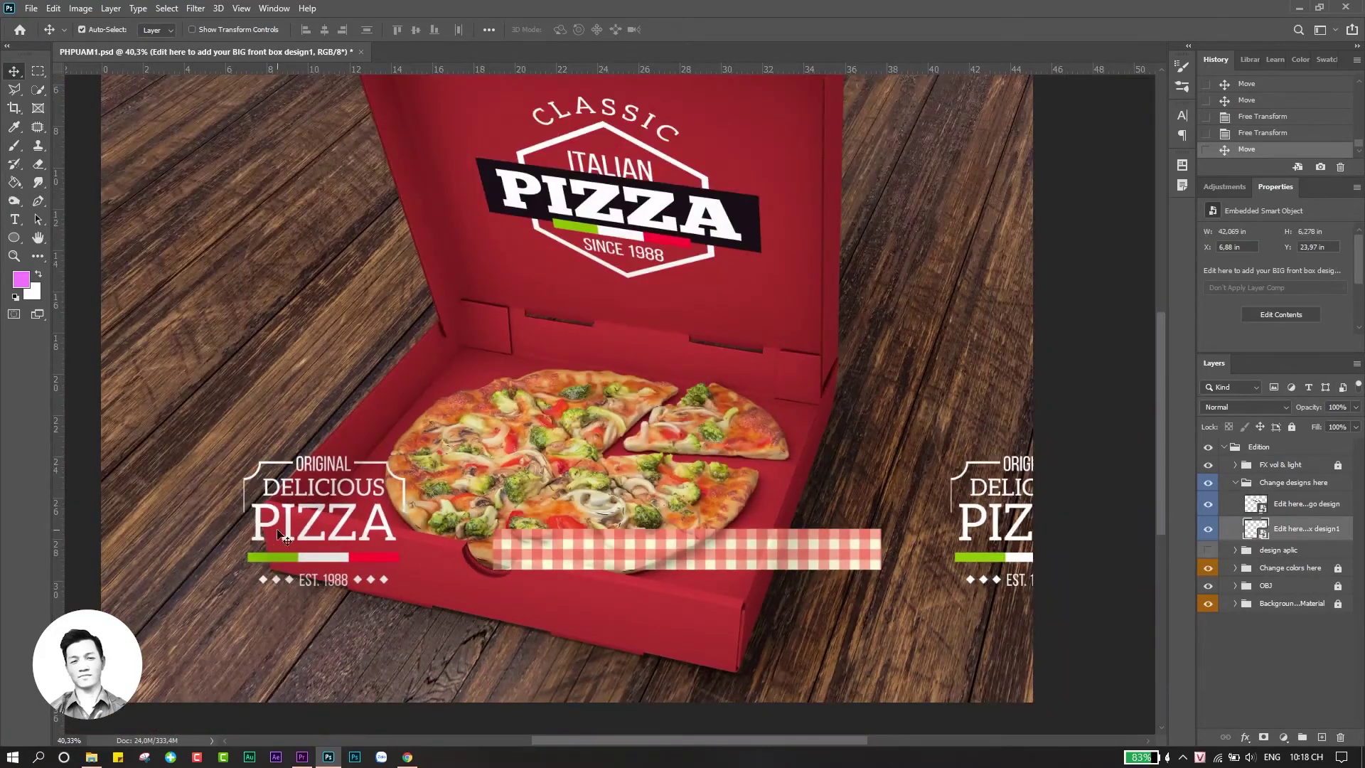
left_click_drag(960, 508, 917, 557)
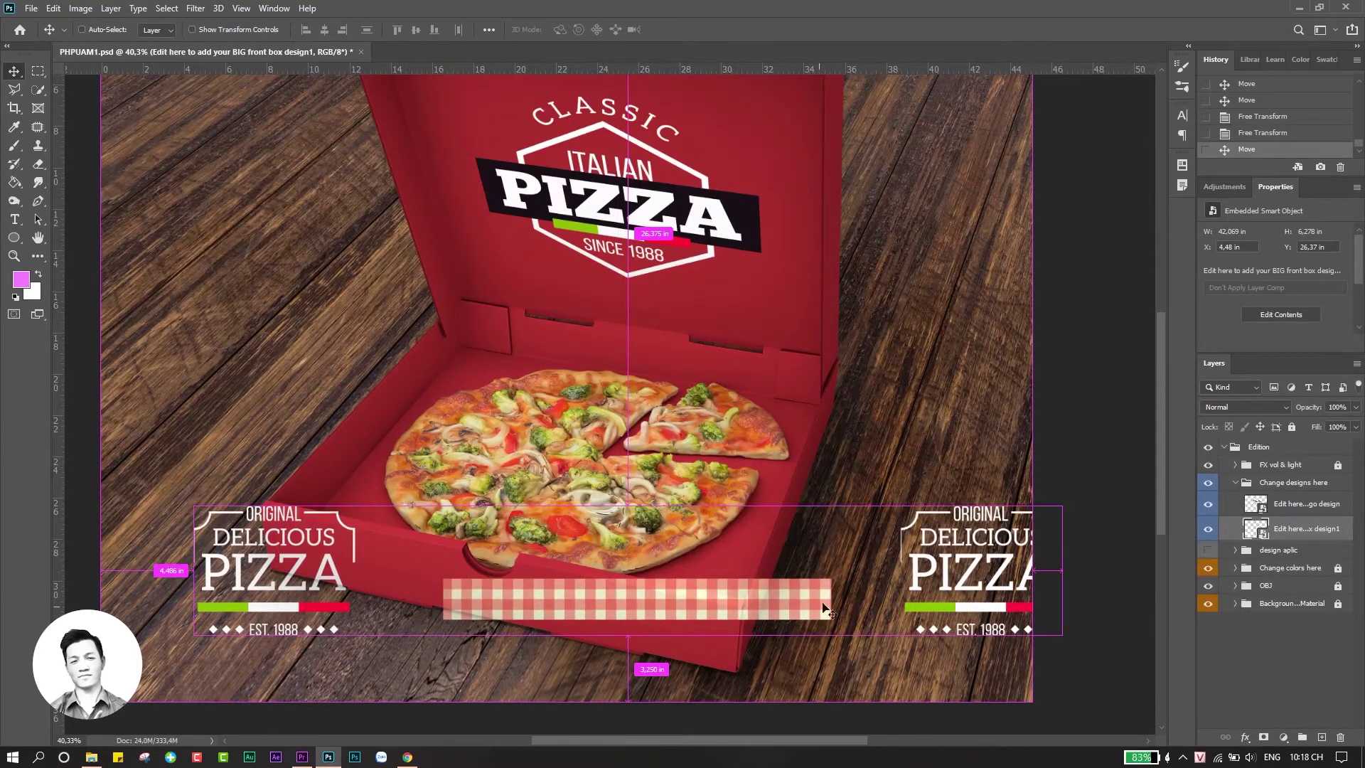
Shrink the front design to about half size, tilt it about 7.7°, and place it over the box front.
key("ctrl+t")
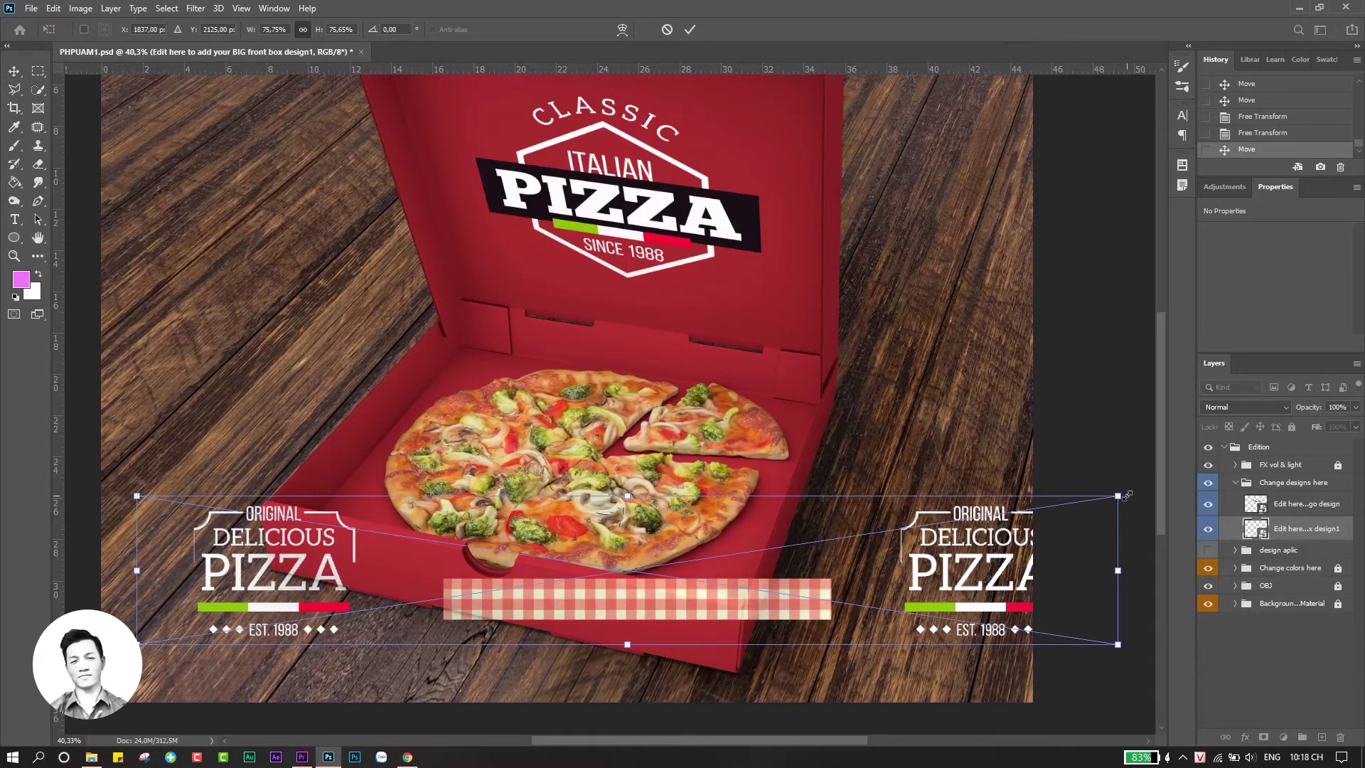
mouse_move(1124, 495)
left_mouse_down()
mouse_move(753, 606)
mouse_move(626, 601)
left_mouse_up()
scroll(384, 543, "up", 3)
key("alt+space")
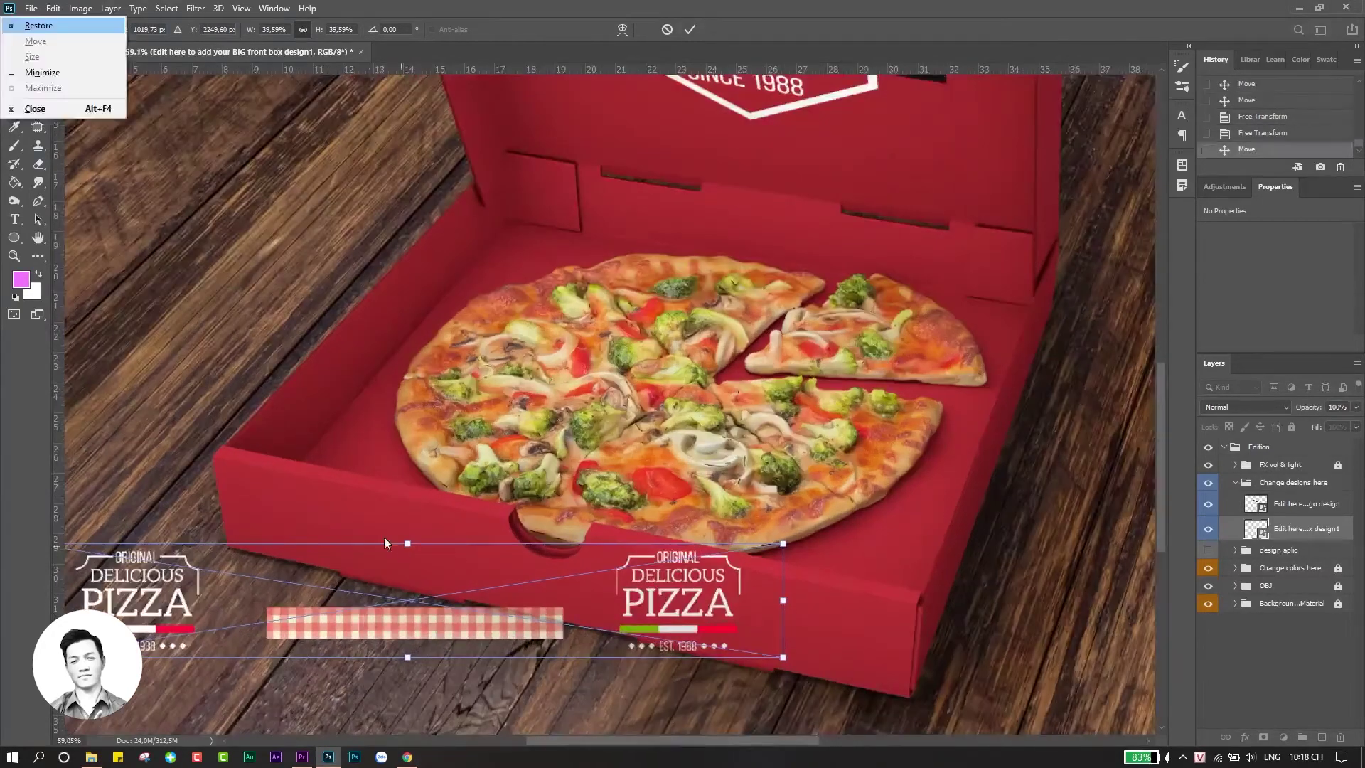
key("Escape")
left_click_drag(384, 544, 516, 442)
mouse_move(300, 525)
left_mouse_down()
mouse_move(484, 499)
mouse_move(466, 487)
left_mouse_up()
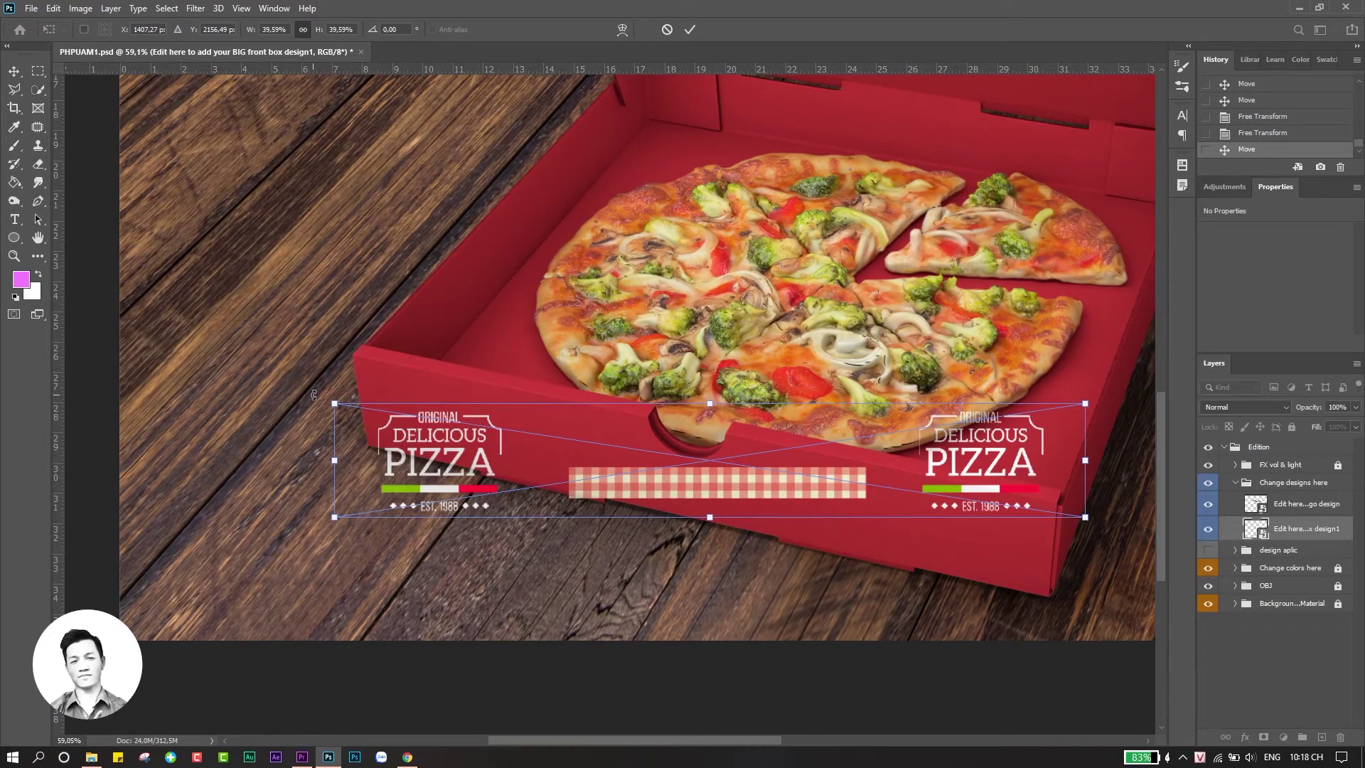
left_click_drag(311, 396, 381, 335)
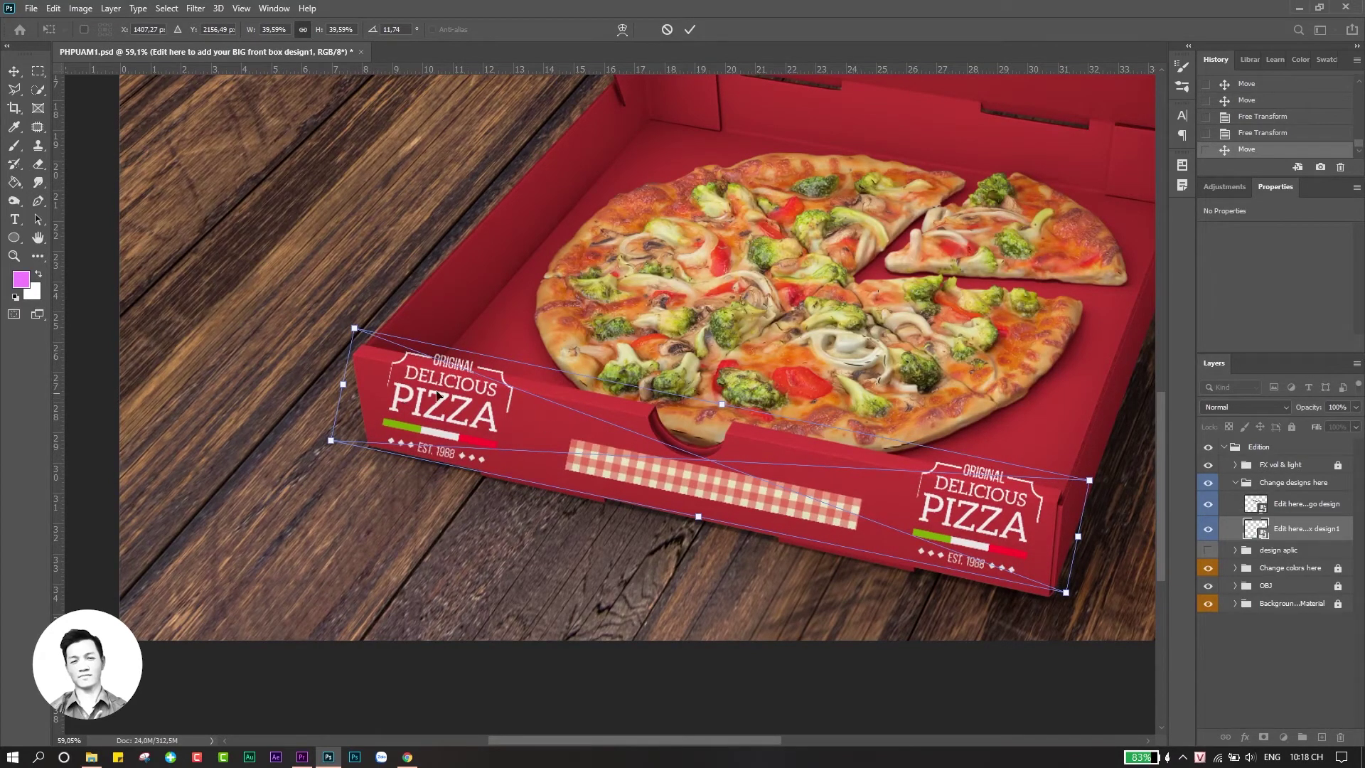
left_click_drag(637, 433, 644, 463)
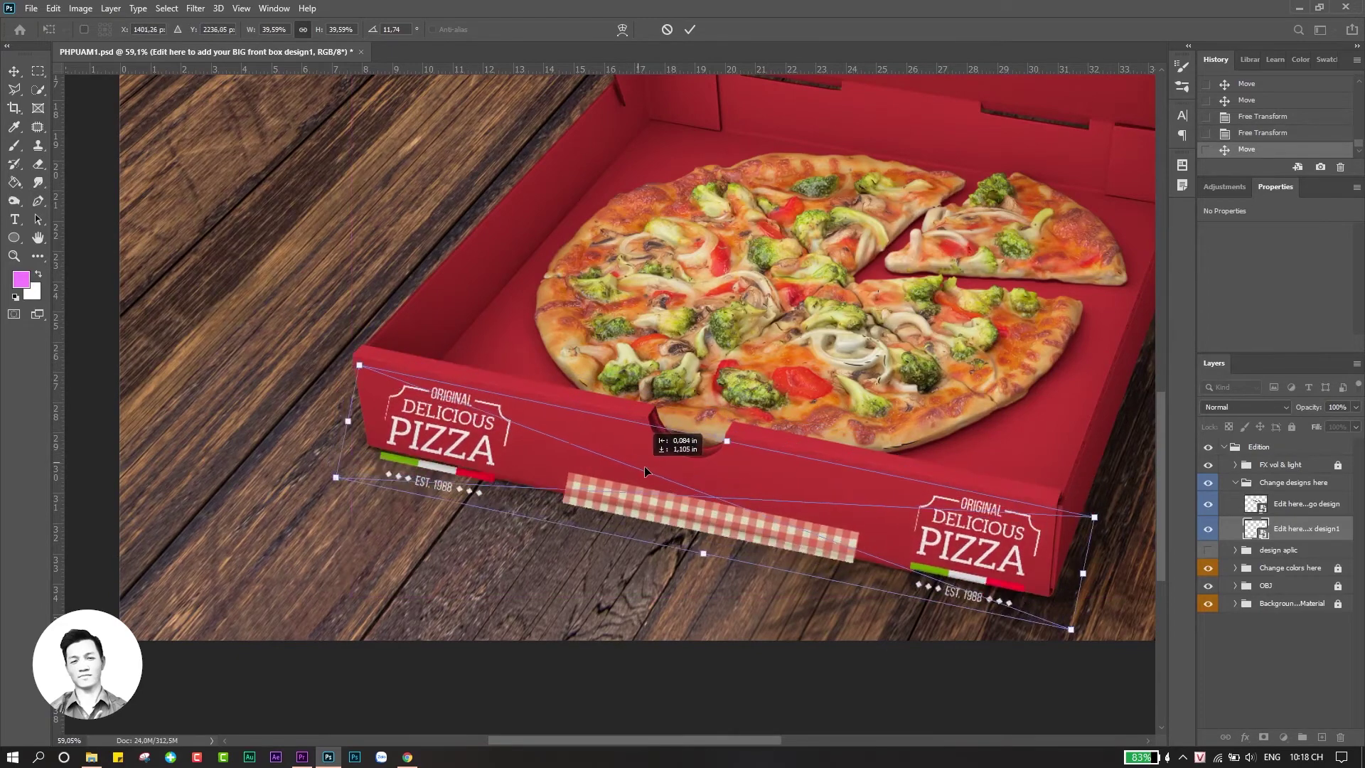
left_click_drag(644, 464, 636, 455)
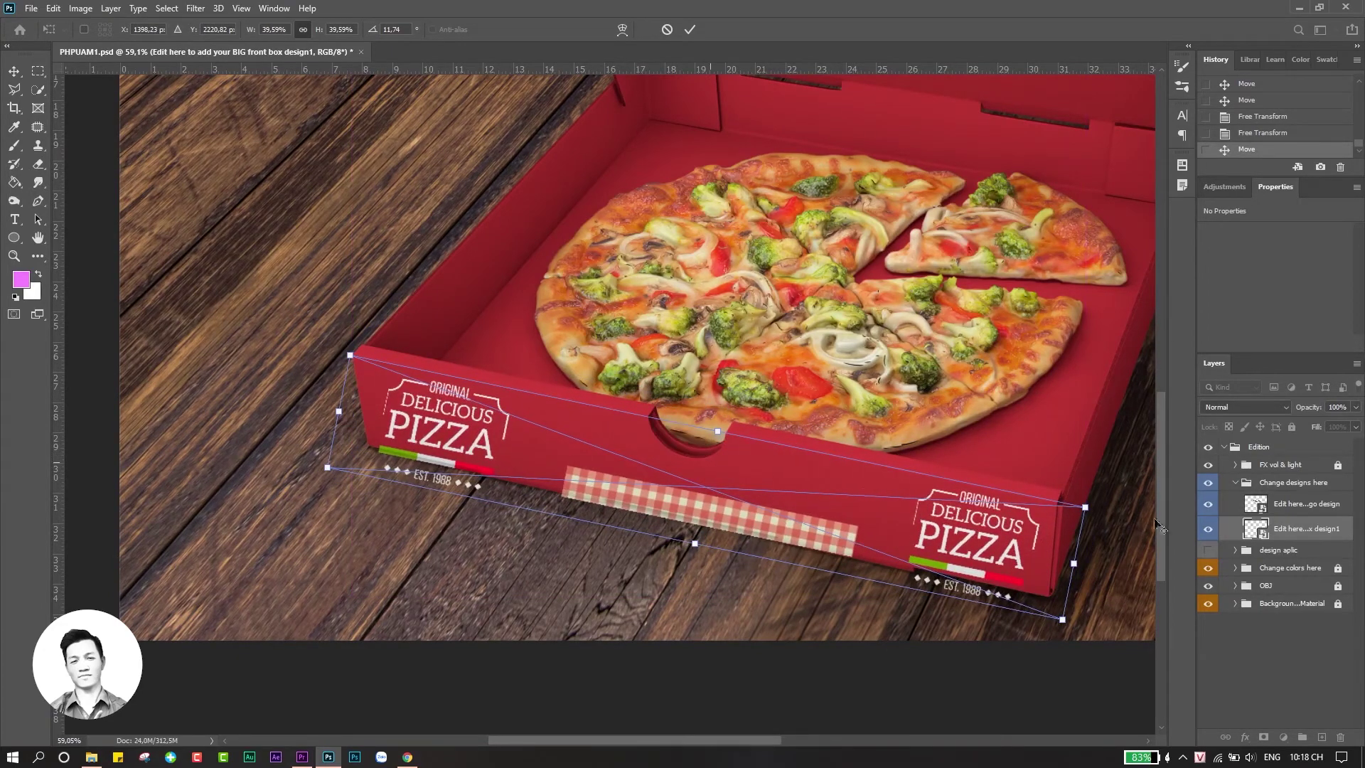
Narrow the front design slightly from its right side.
scroll(1048, 566, "up", 3)
scroll(1044, 490, "up", 3)
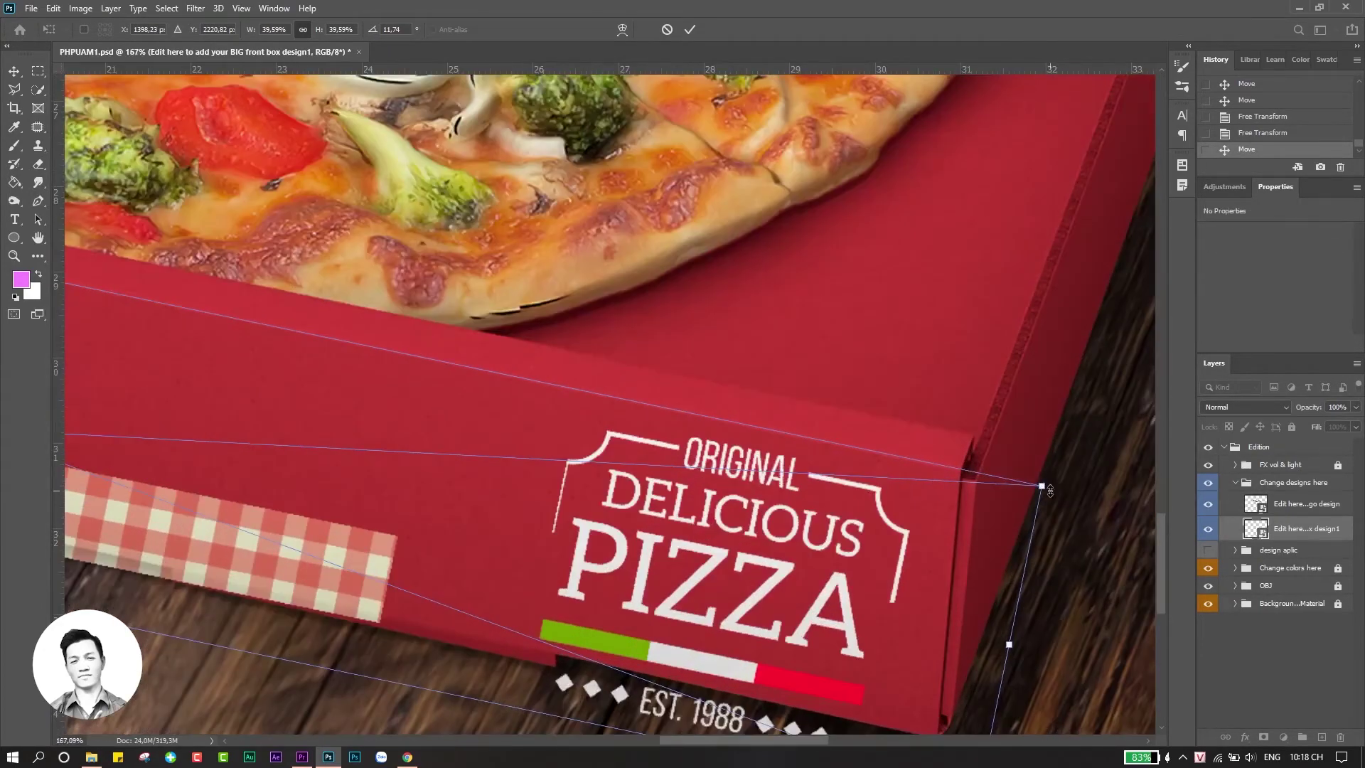
scroll(1038, 485, "down", 5)
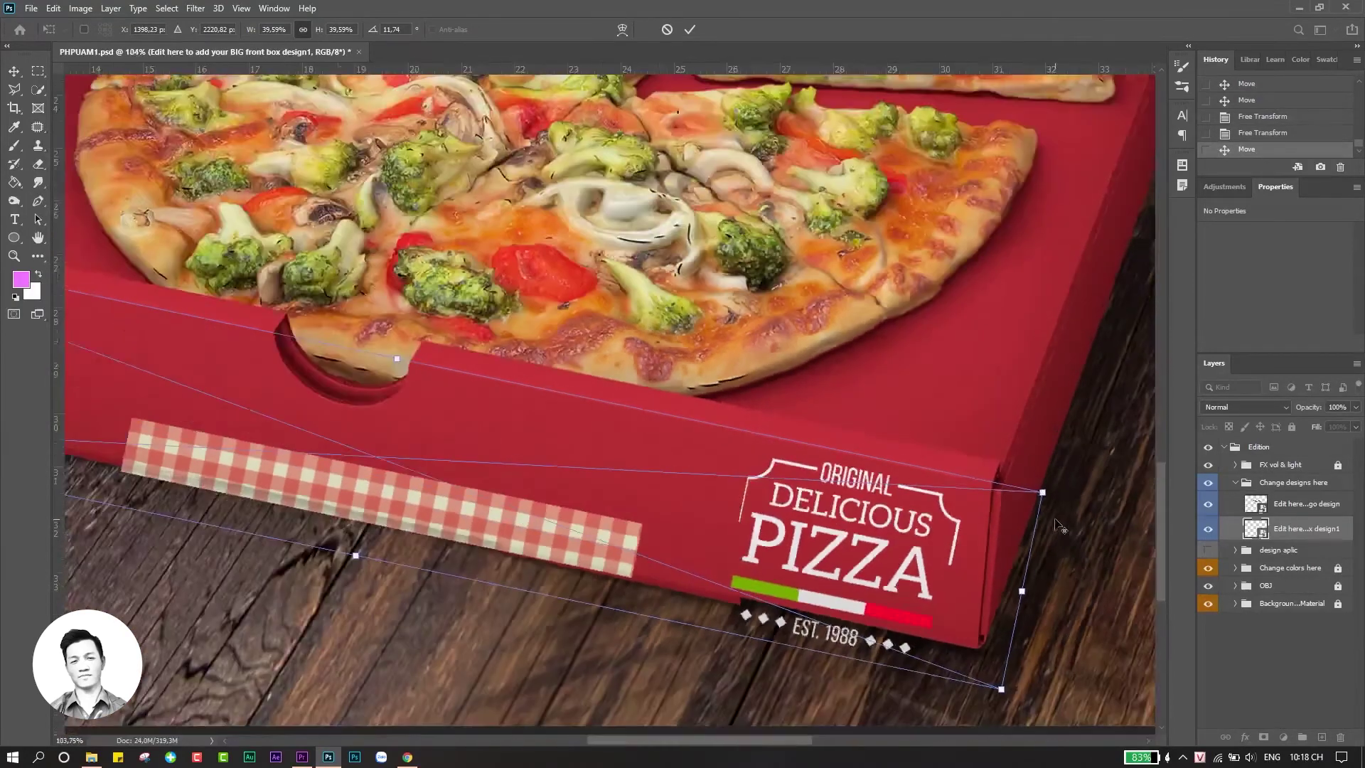
scroll(966, 547, "up", 1)
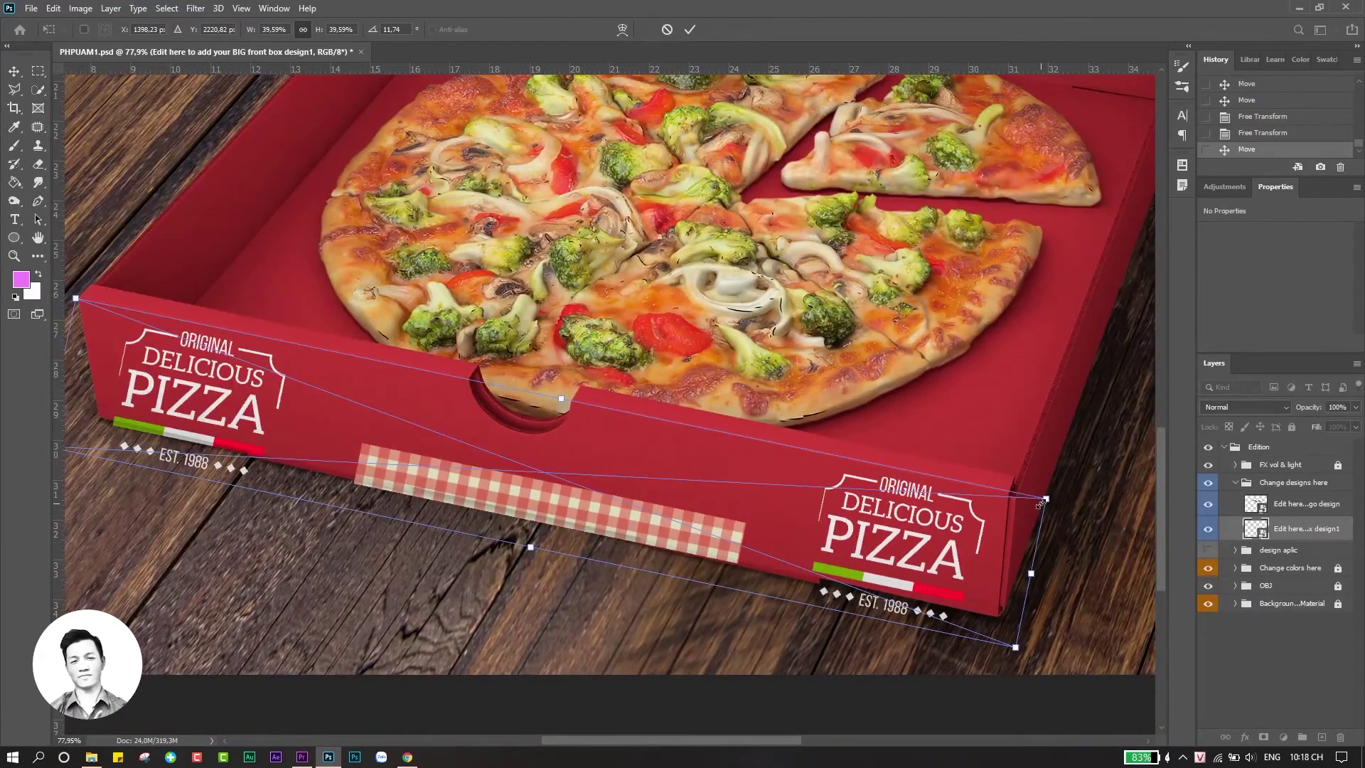
scroll(1042, 506, "up", 3)
scroll(1037, 544, "down", 3)
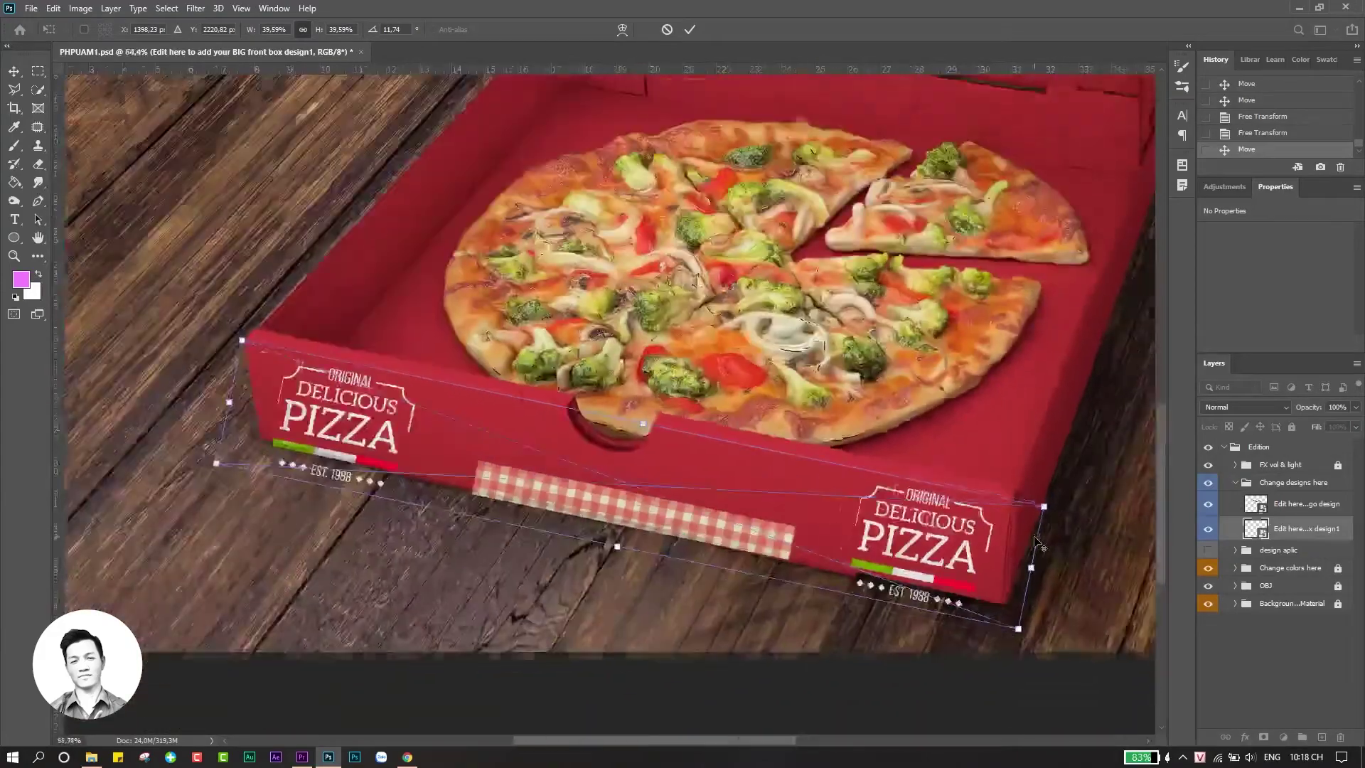
scroll(1037, 544, "up", 4)
scroll(1037, 544, "down", 4)
scroll(1036, 544, "up", 1)
scroll(1037, 544, "up", 2)
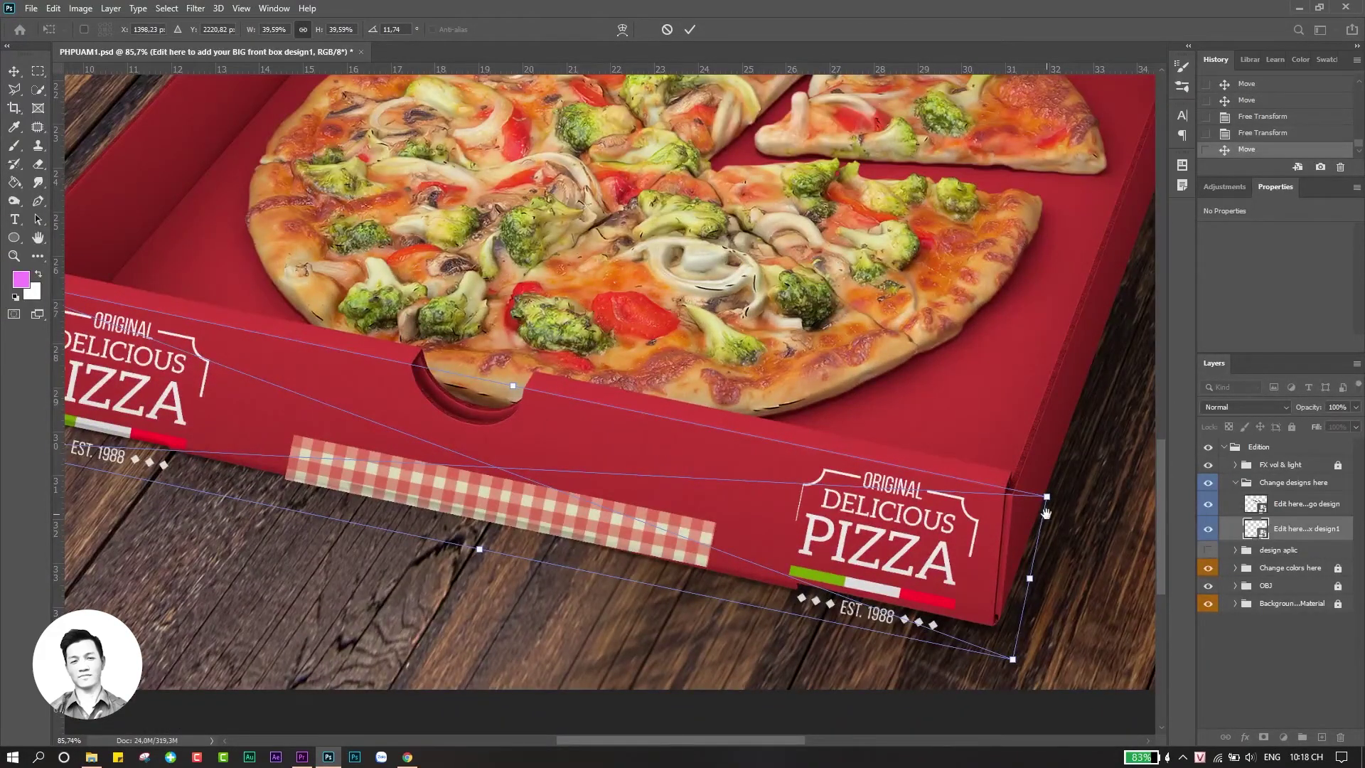
mouse_move(916, 489)
left_mouse_down()
mouse_move(666, 318)
mouse_move(591, 467)
left_mouse_up()
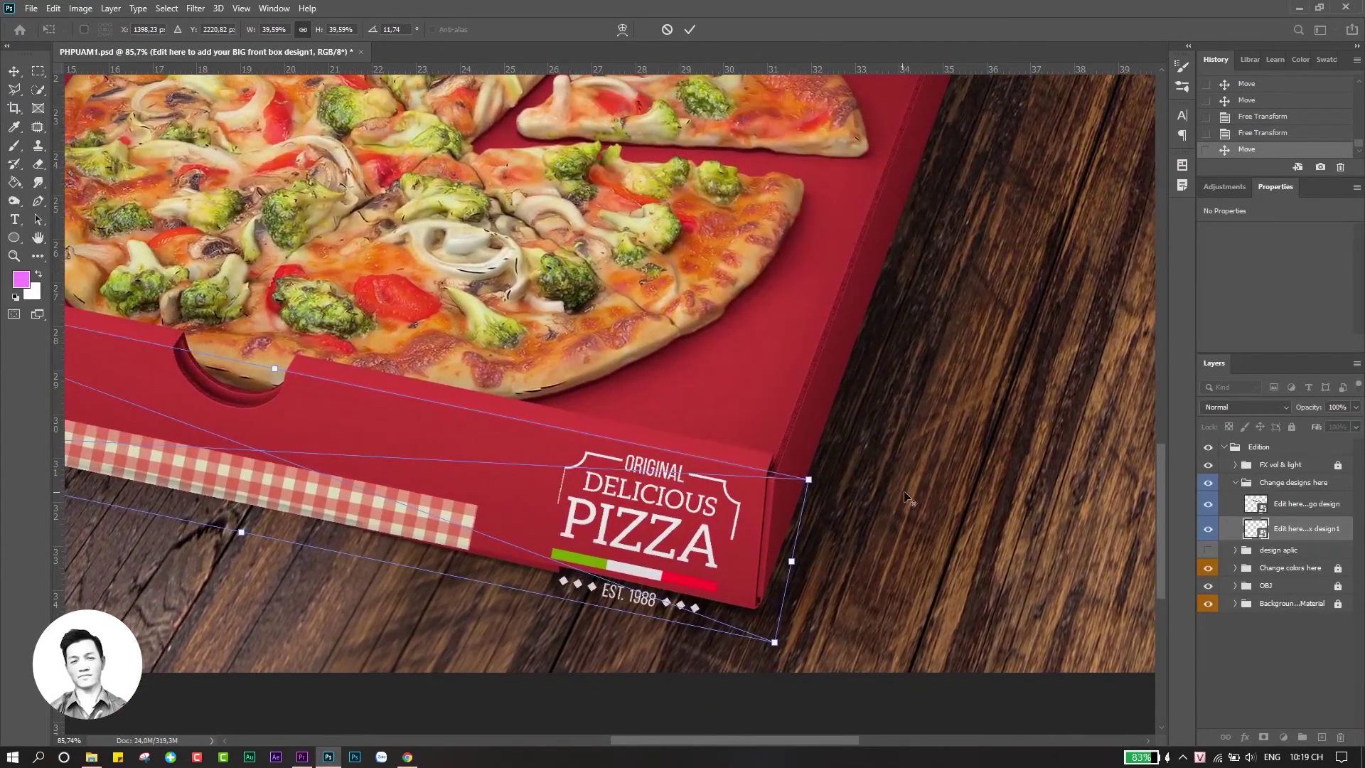
scroll(777, 498, "up", 6)
scroll(797, 490, "up", 3)
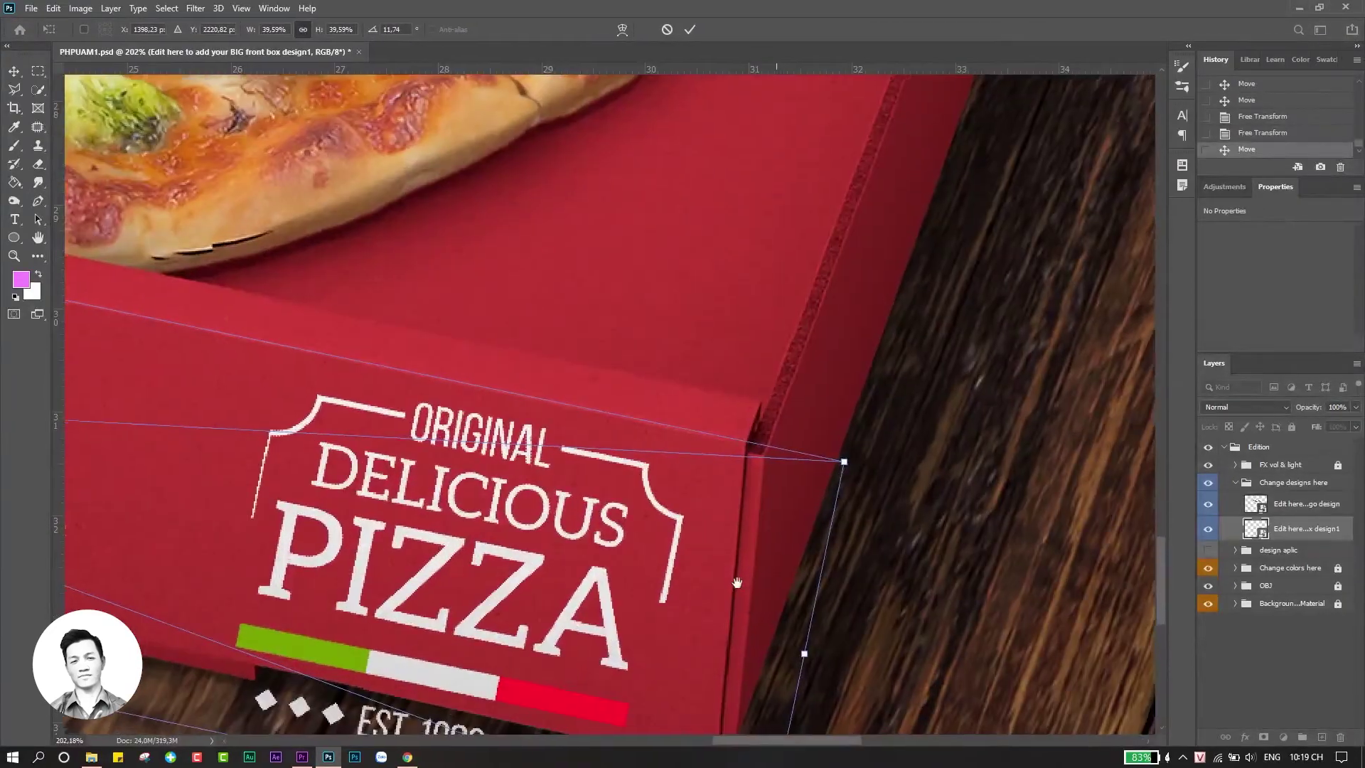
scroll(783, 611, "down", 3)
left_click_drag(810, 546, 681, 525)
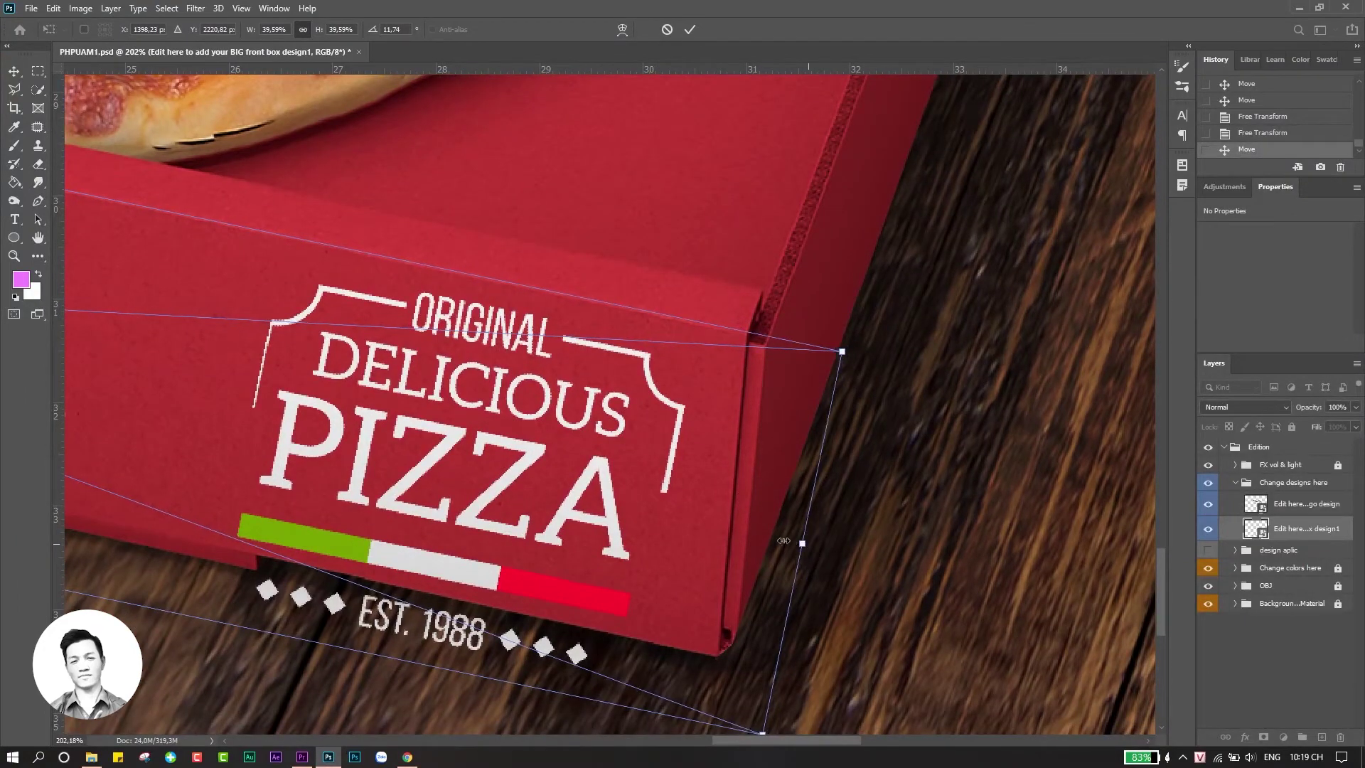
Pull the design's bottom-right corner onto the box's right front edge.
scroll(681, 525, "down", 3)
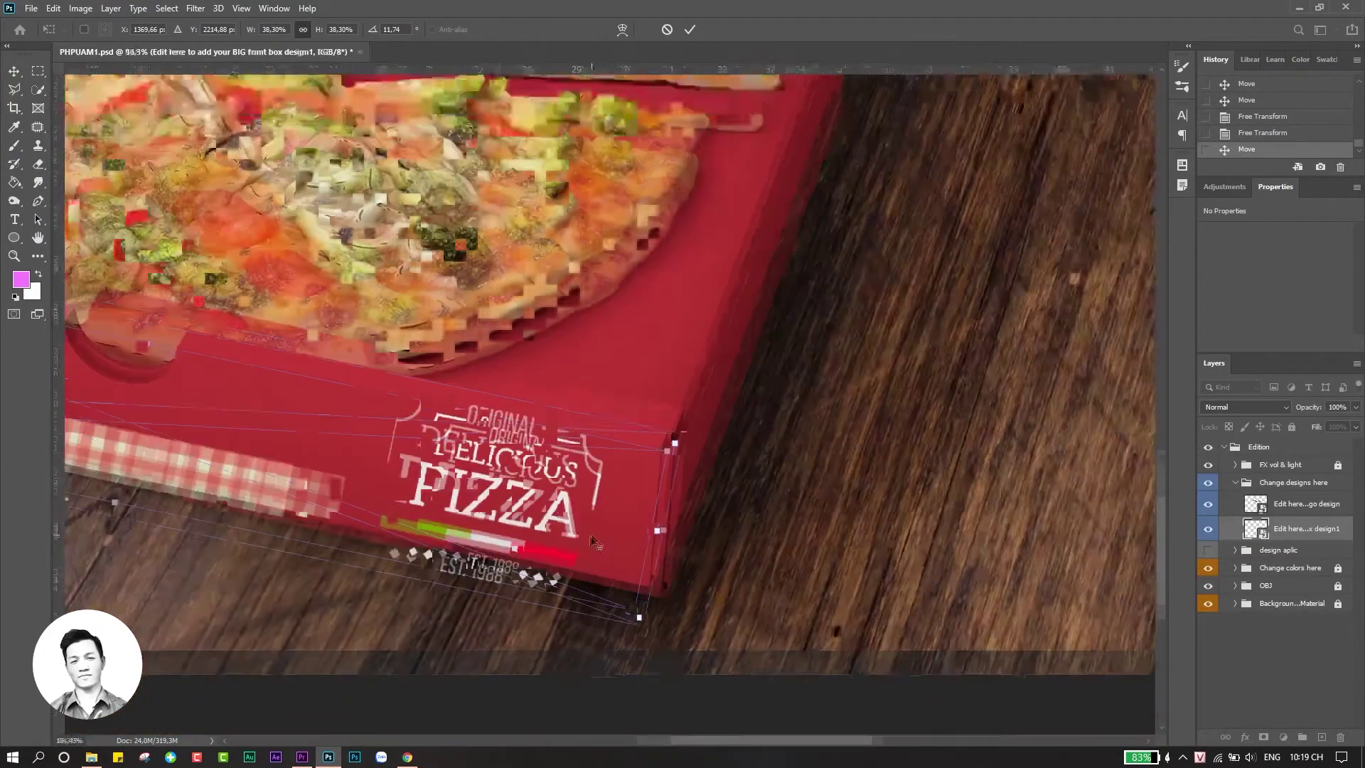
scroll(498, 533, "down", 3)
scroll(264, 552, "down", 2)
scroll(683, 619, "up", 3)
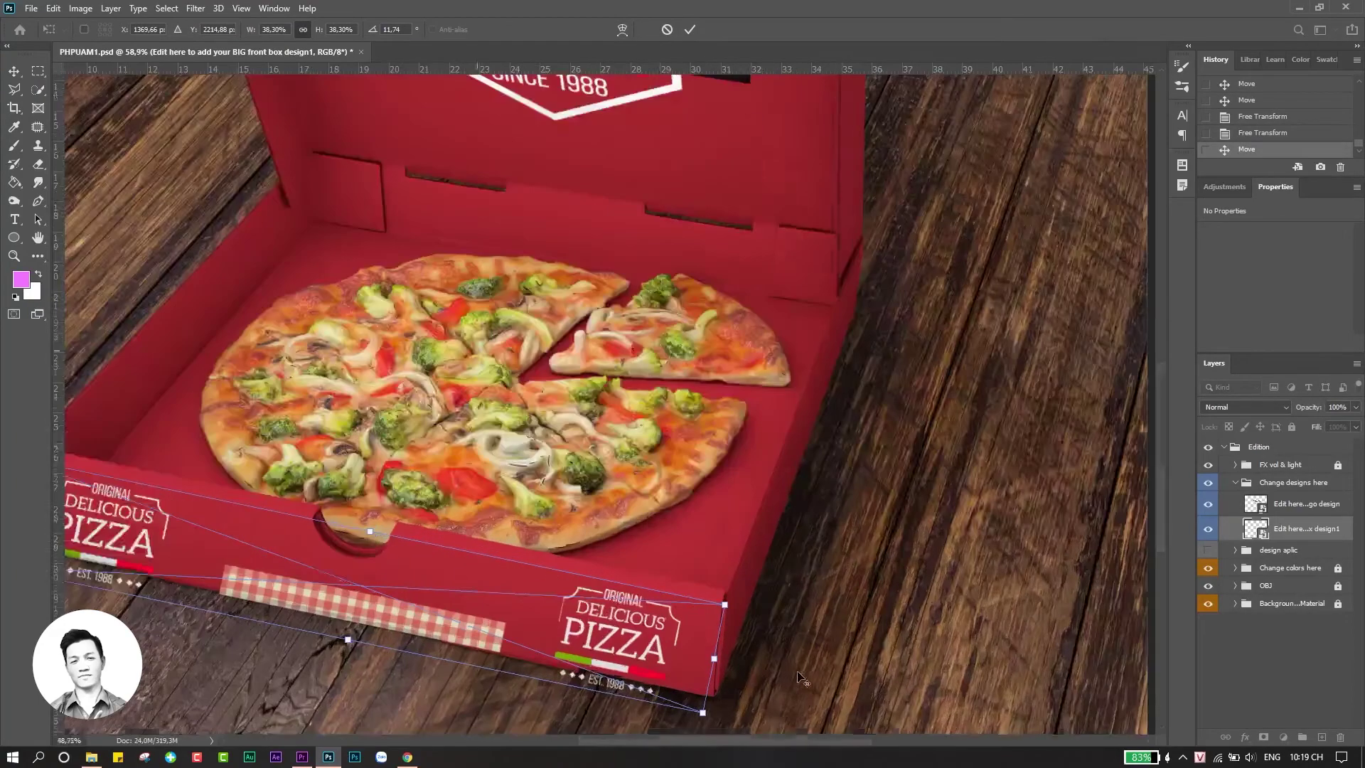
scroll(664, 605, "up", 3)
scroll(658, 600, "up", 2)
left_click_drag(680, 512, 722, 459)
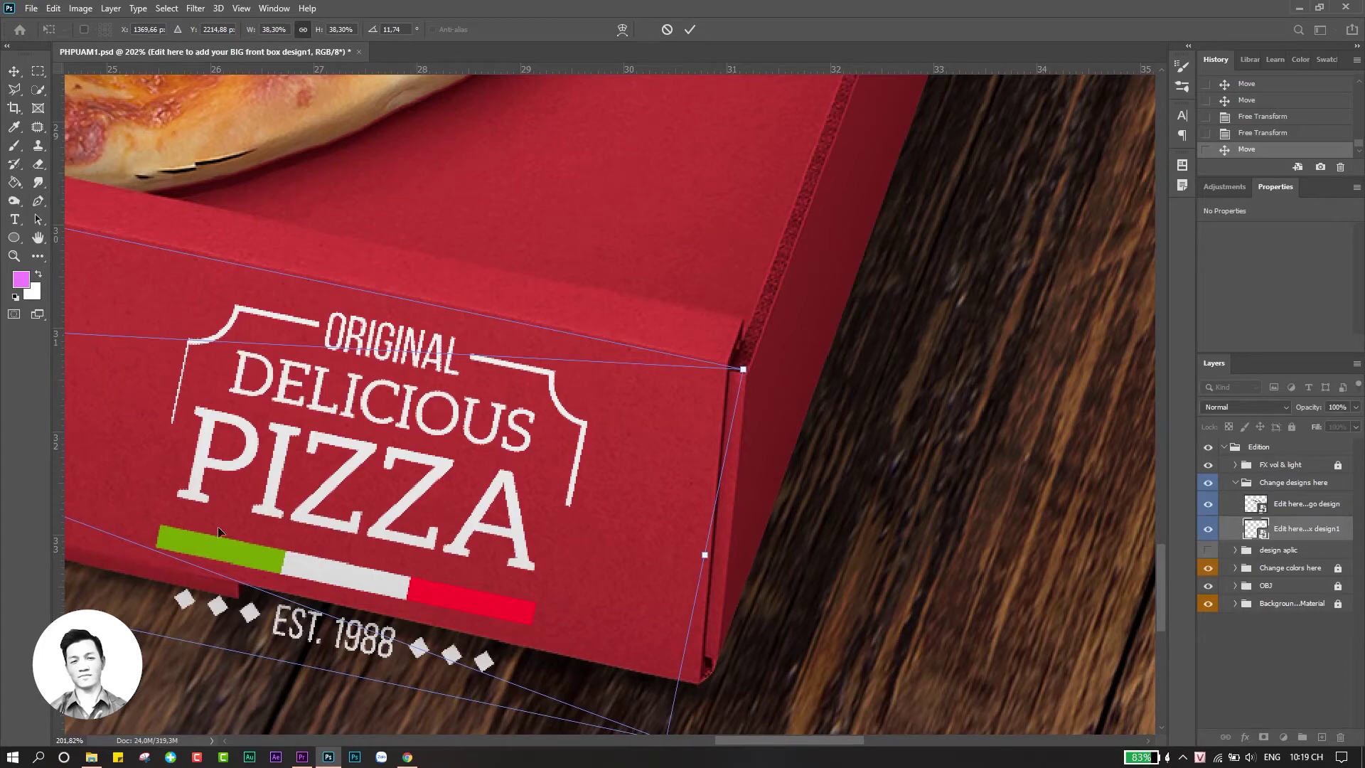
left_click_drag(684, 720, 734, 475)
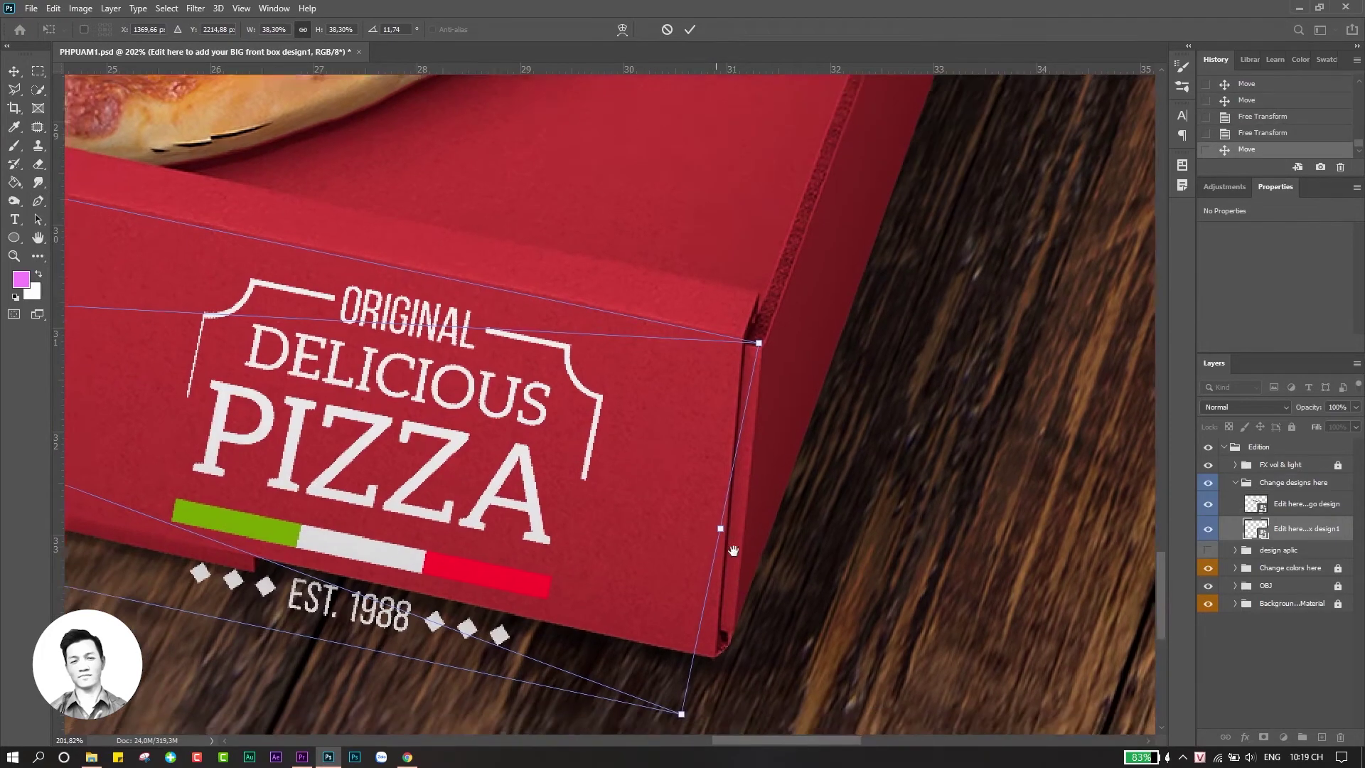
mouse_move(691, 539)
left_mouse_down()
mouse_move(713, 476)
mouse_move(726, 478)
left_mouse_up()
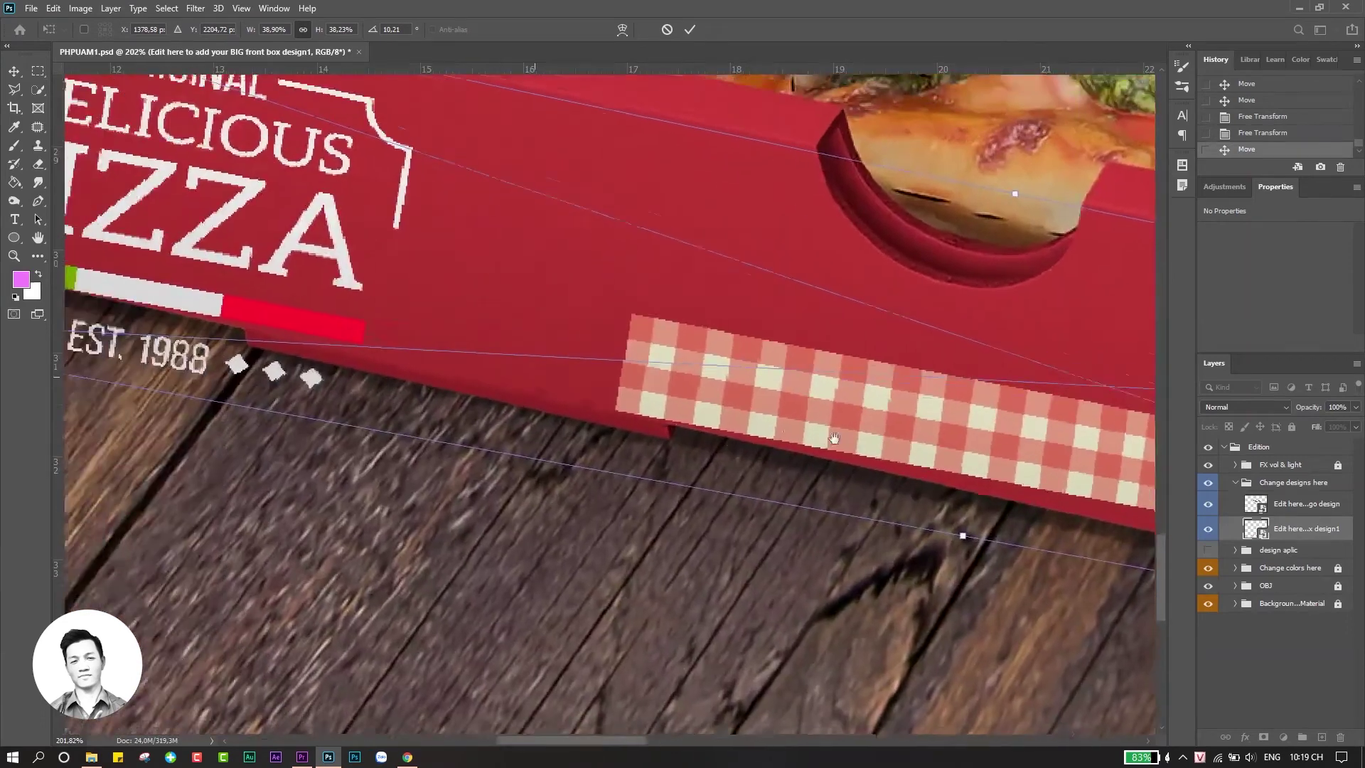
Pin the front design's top-left and bottom-left corners onto the box's left front corners.
mouse_move(685, 496)
left_mouse_down()
mouse_move(508, 467)
mouse_move(677, 502)
left_mouse_up()
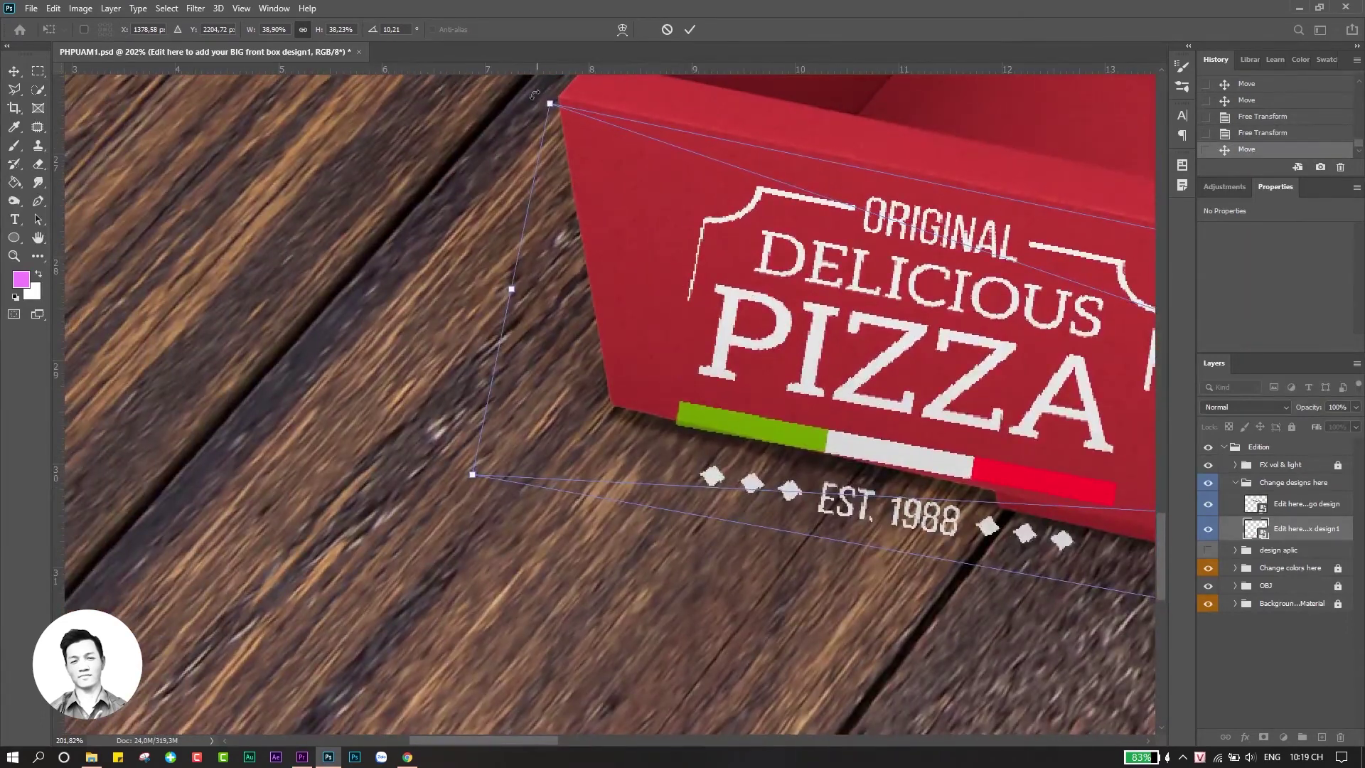
left_click_drag(552, 109, 565, 105)
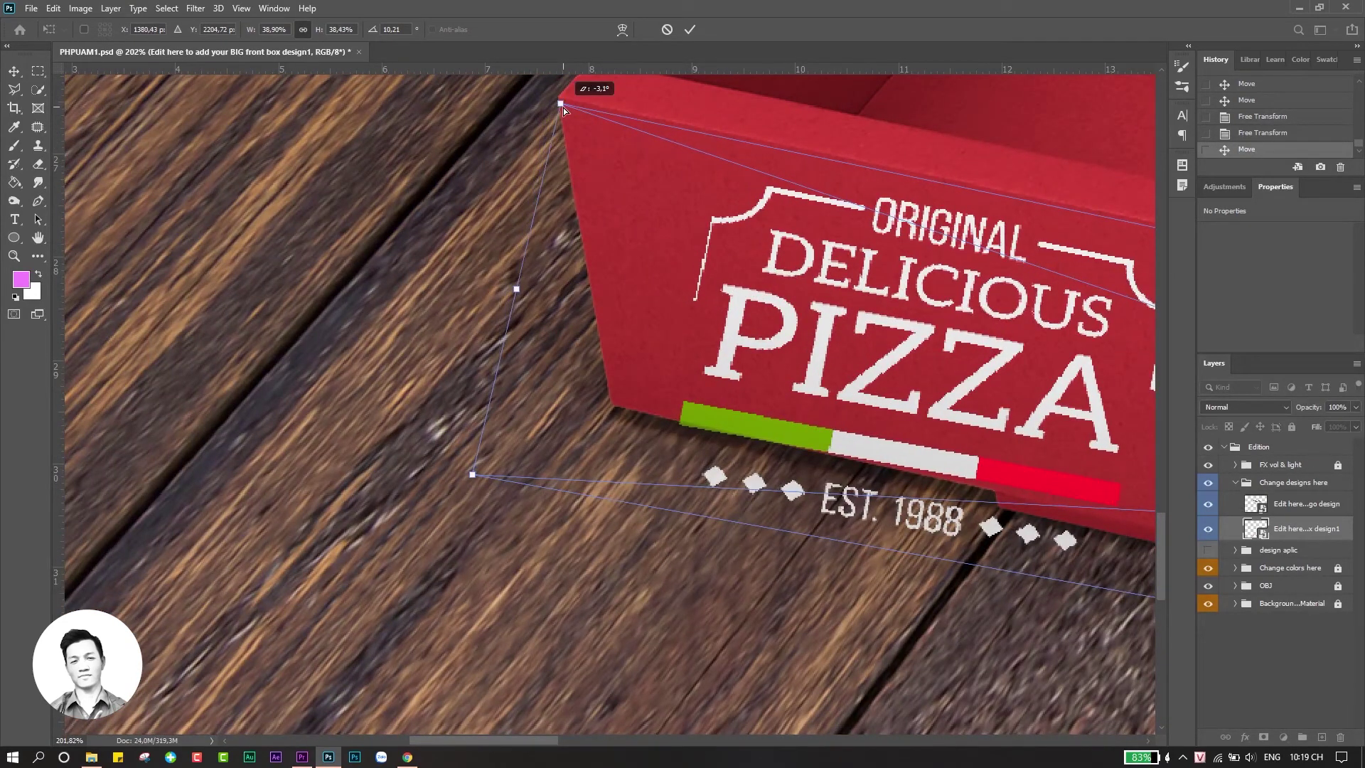
scroll(533, 362, "down", 5)
scroll(701, 334, "up", 4)
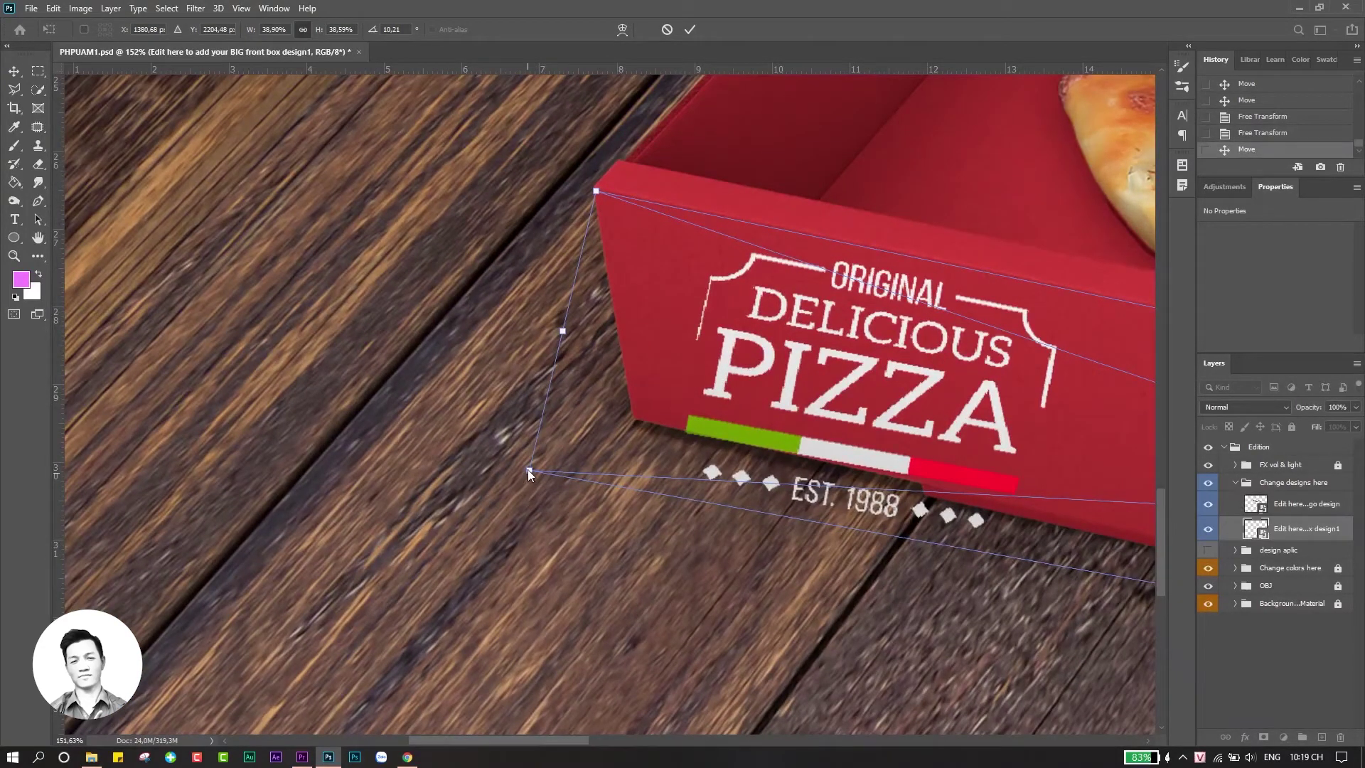
left_click_drag(528, 470, 633, 413)
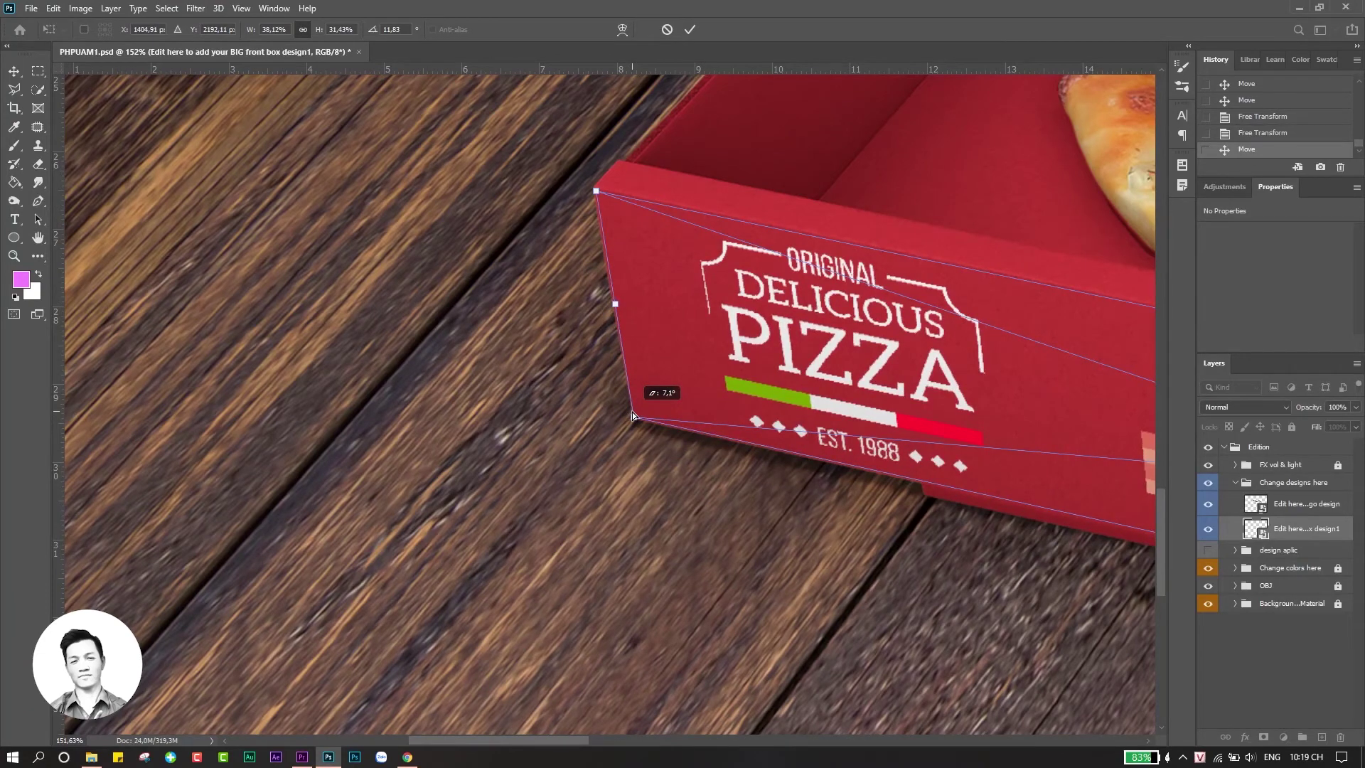
Zoom out to the whole box front and commit the perspective transform.
scroll(736, 399, "down", 4)
left_click_drag(1046, 485, 350, 429)
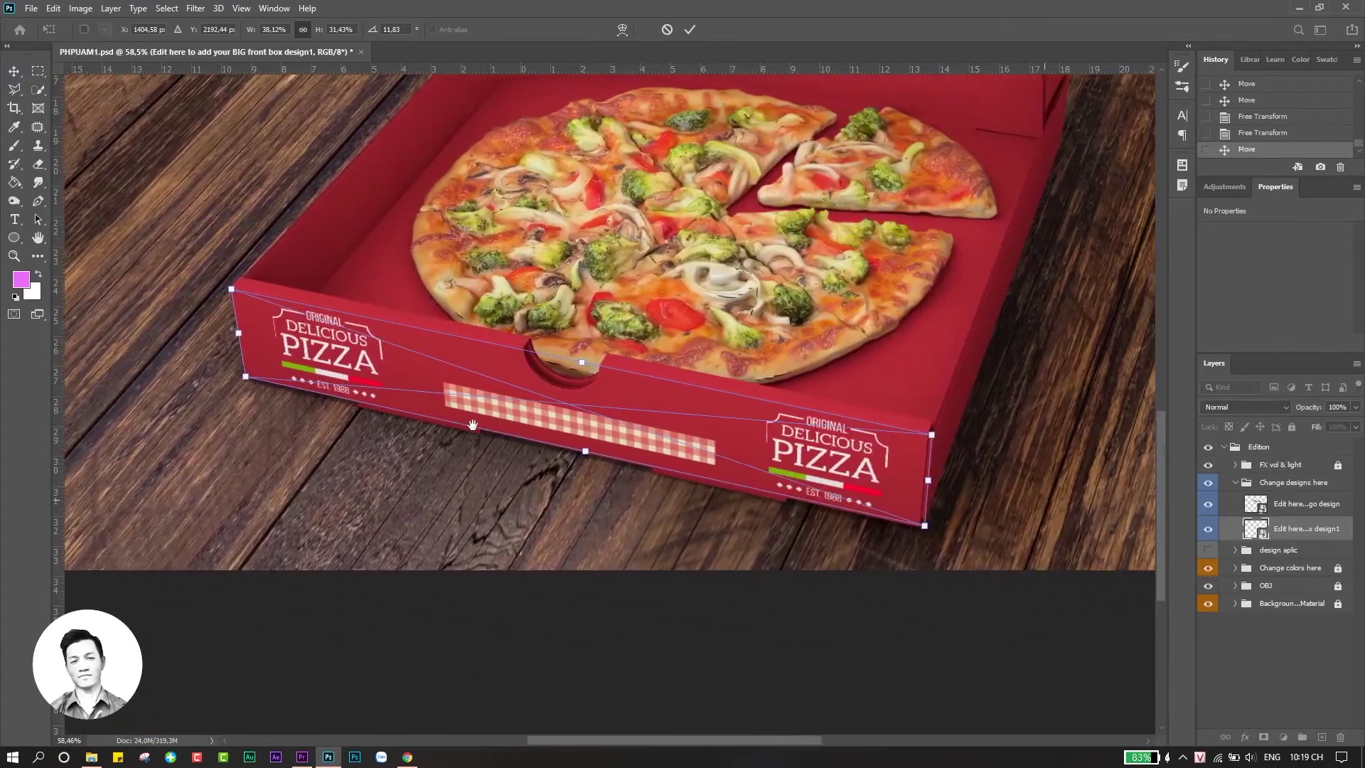
scroll(350, 429, "down", 1)
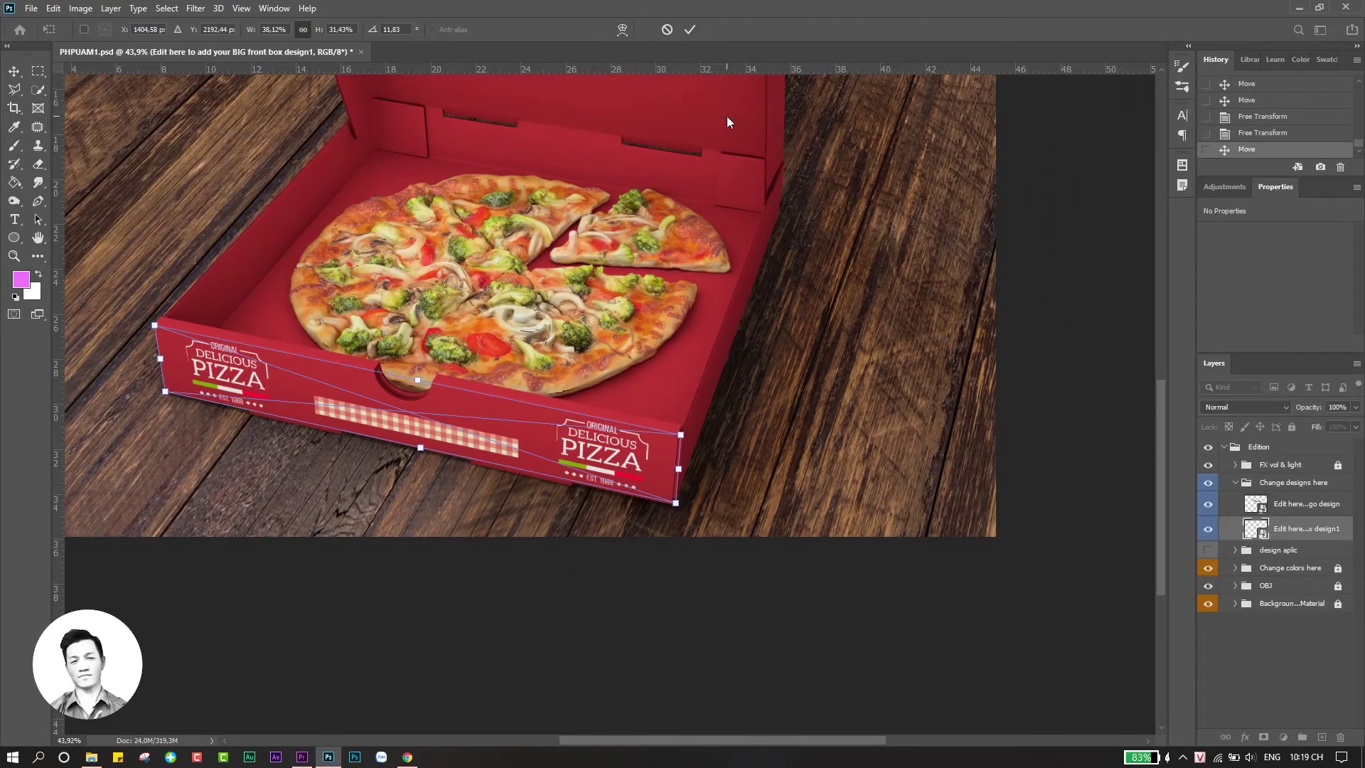
key("alt+space")
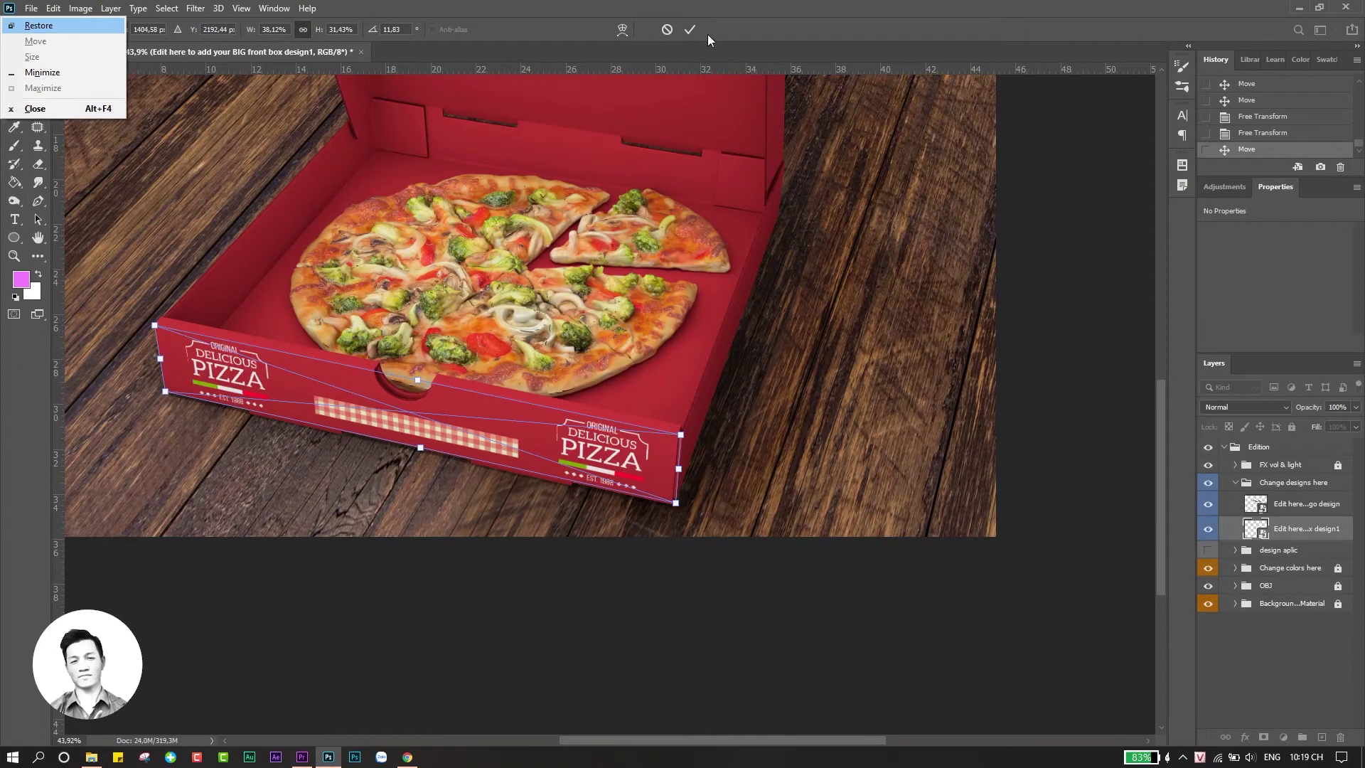
left_click(690, 29)
Zoom to fit, collapse the Change designs here group, and open the File menu.
scroll(519, 403, "down", 2)
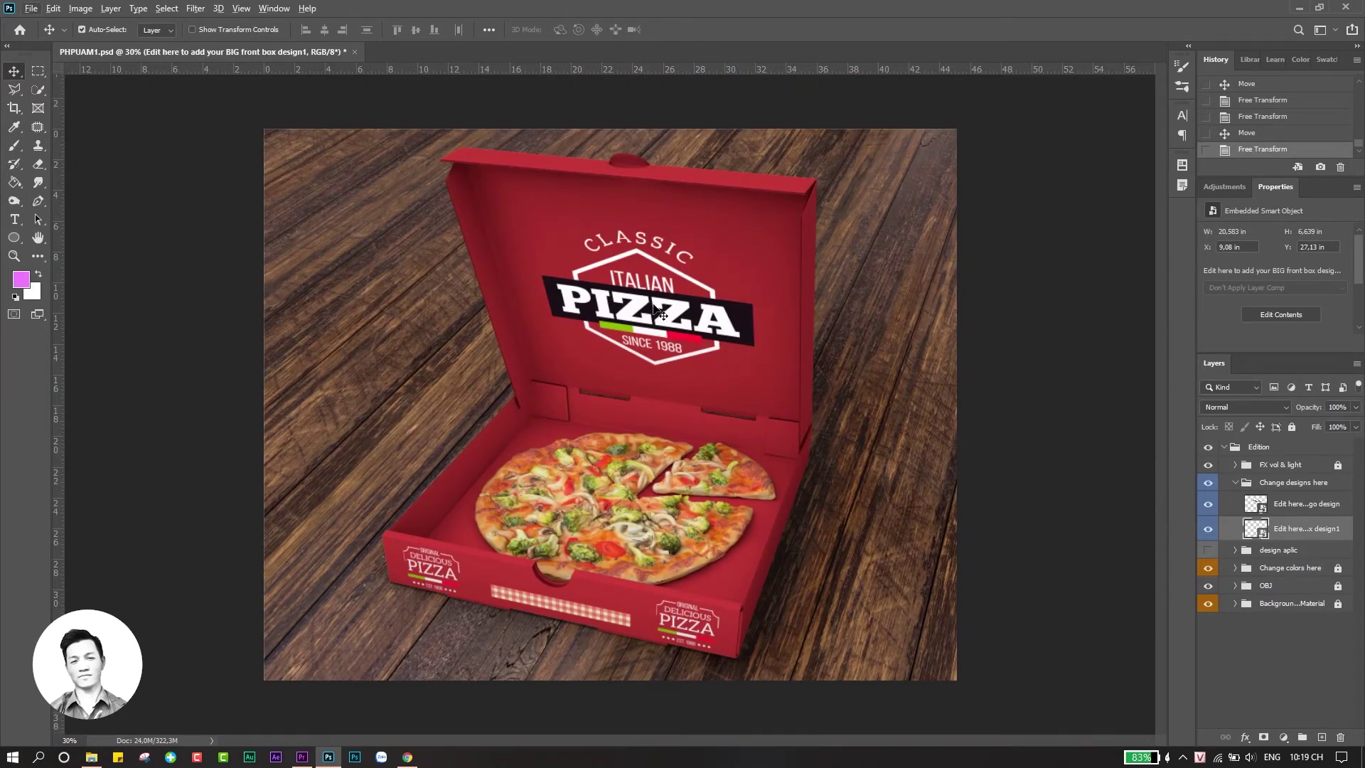
scroll(563, 583, "down", 1)
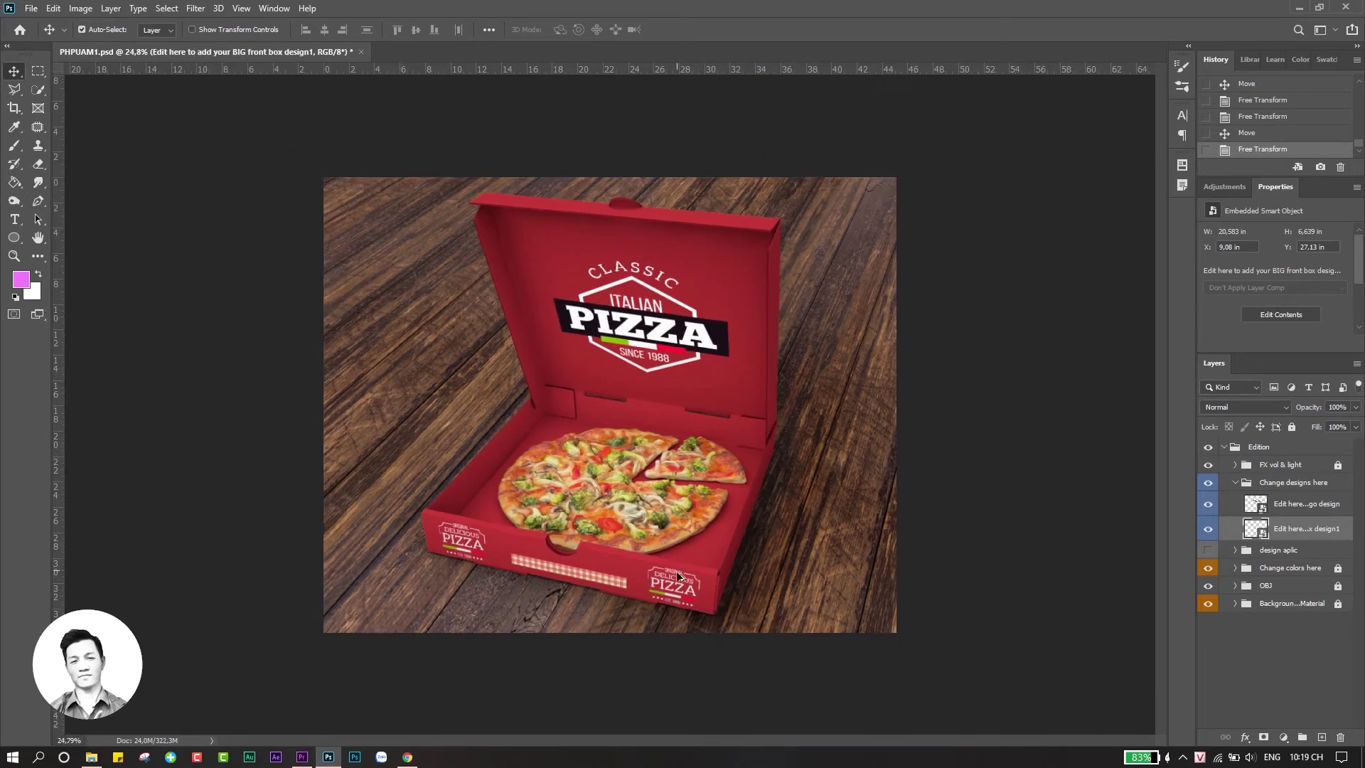
scroll(720, 605, "up", 1)
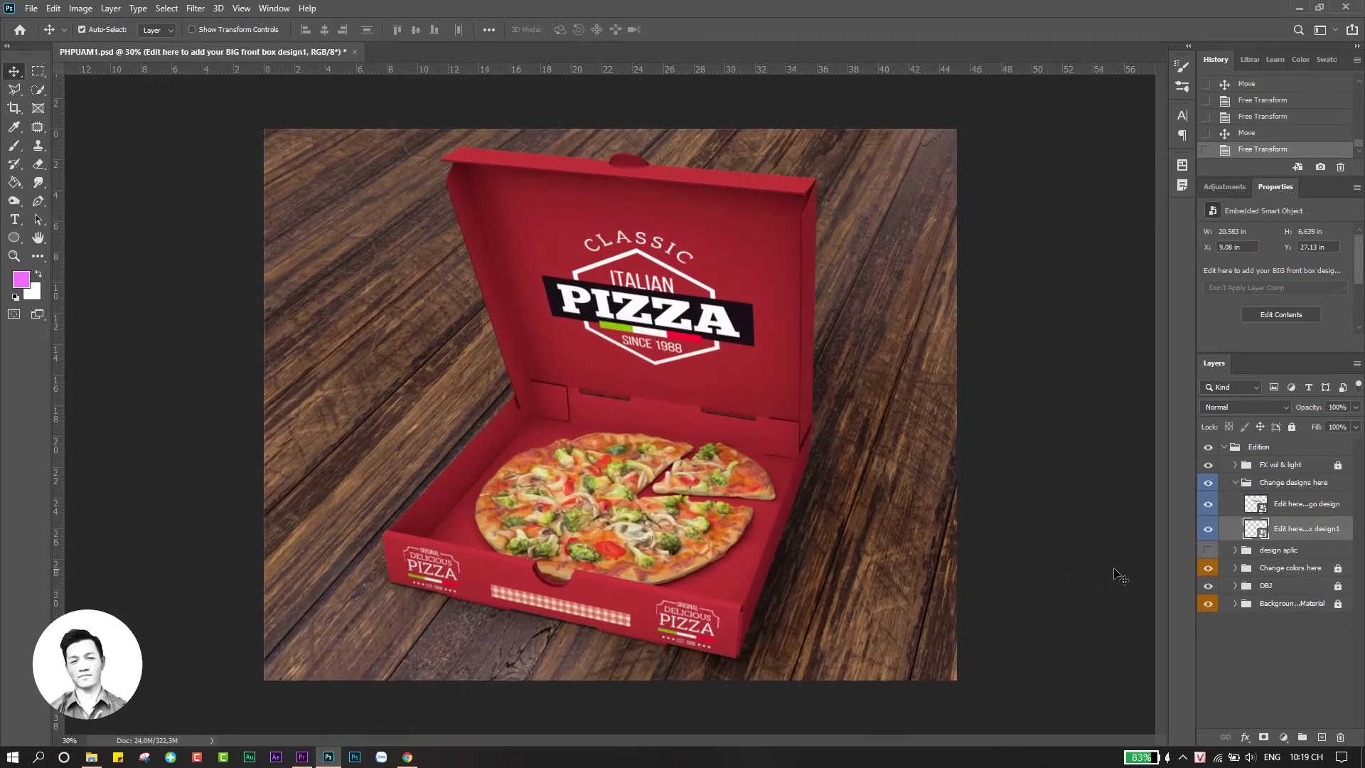
left_click(1235, 483)
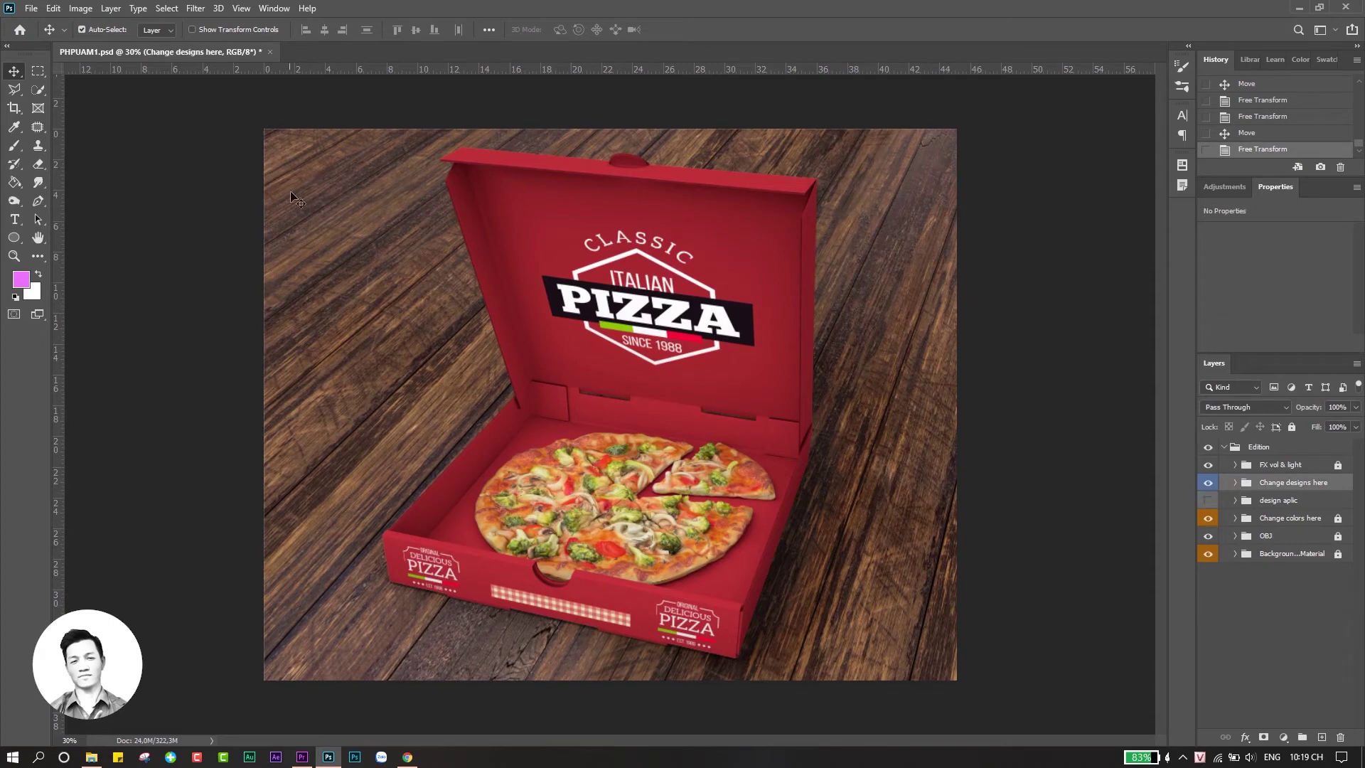
left_click(31, 8)
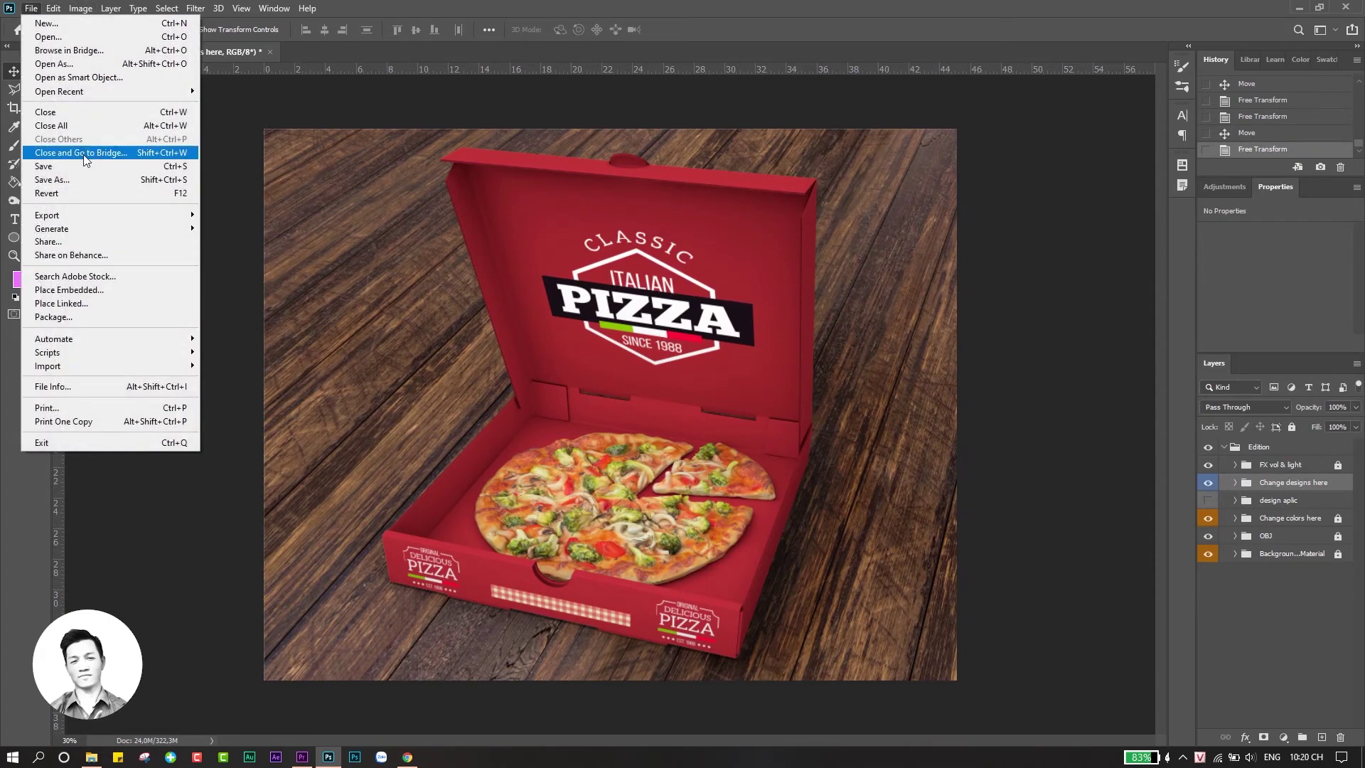
Set up Save As for PHPUAM1.png in PNG format, then open the project folder.
left_click(88, 179)
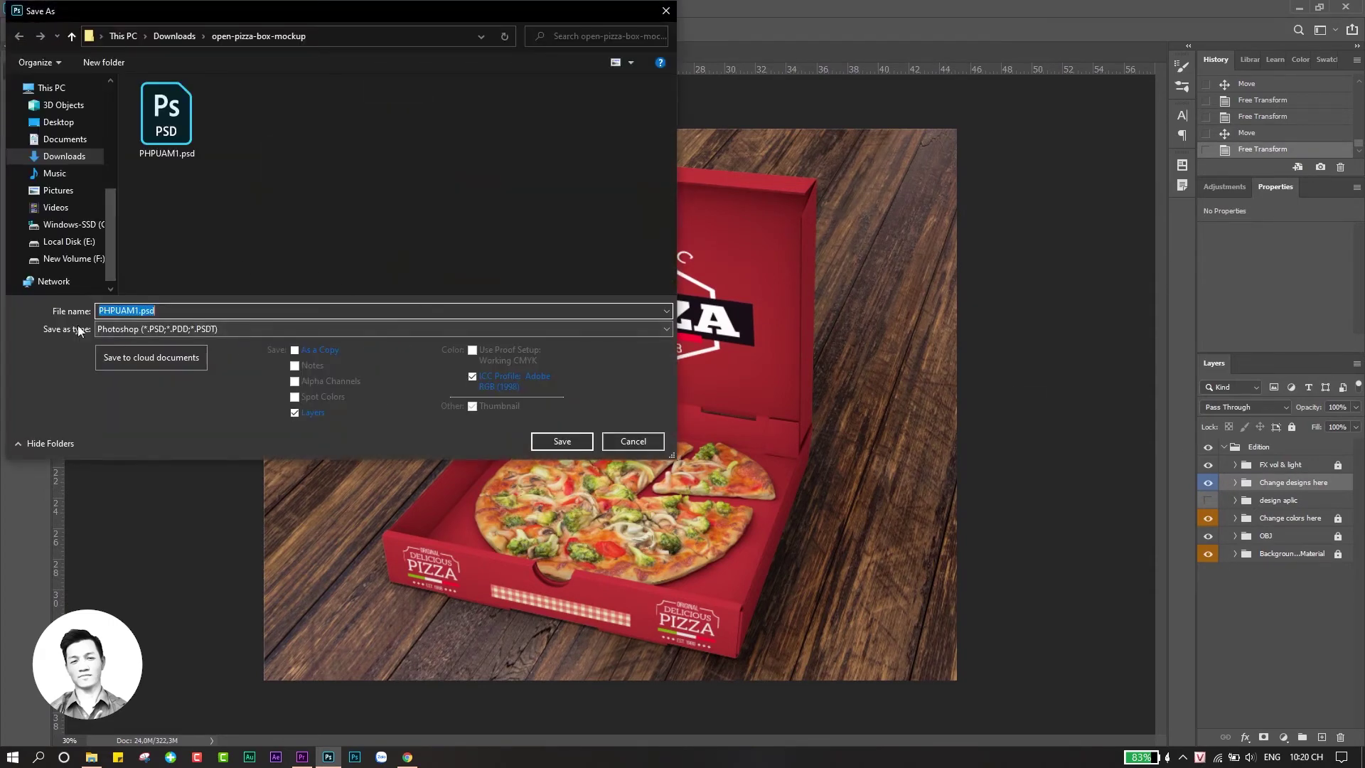
left_click(175, 311)
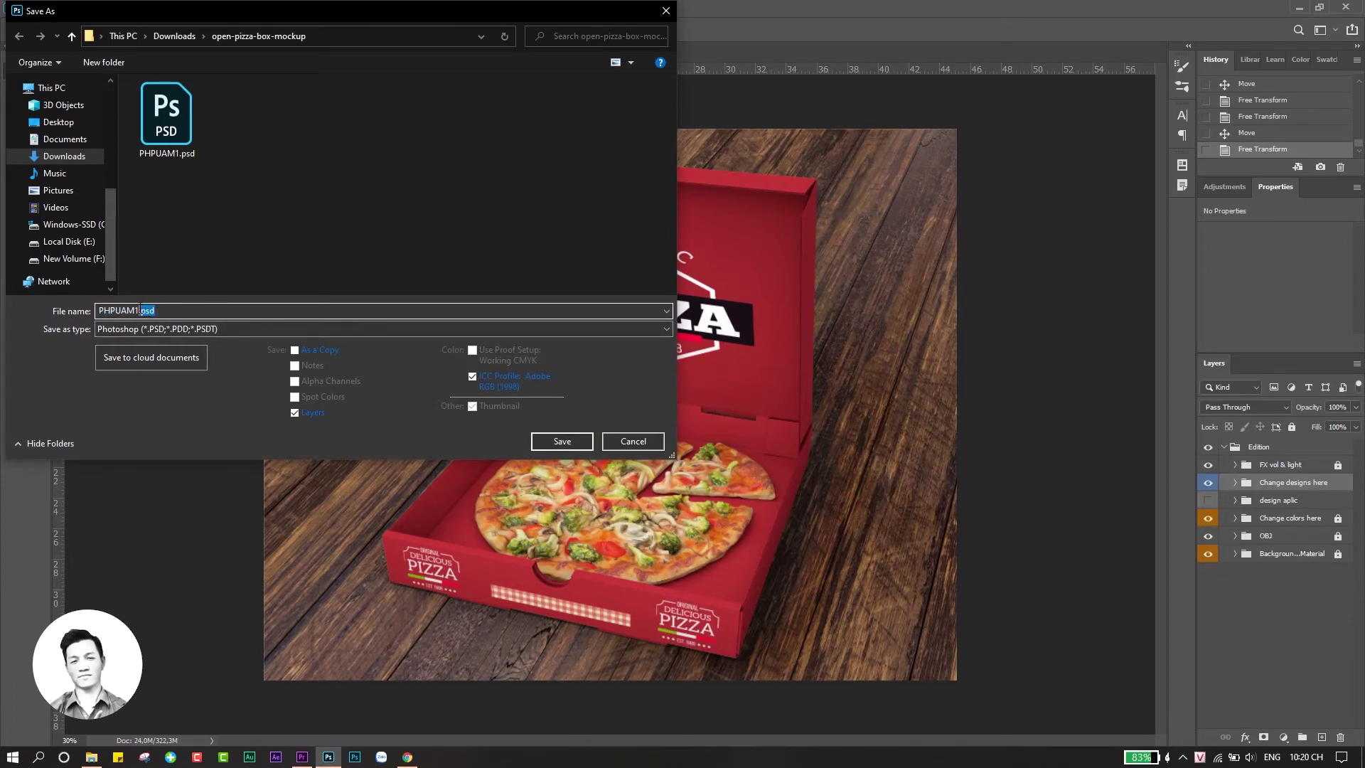
left_click(249, 162)
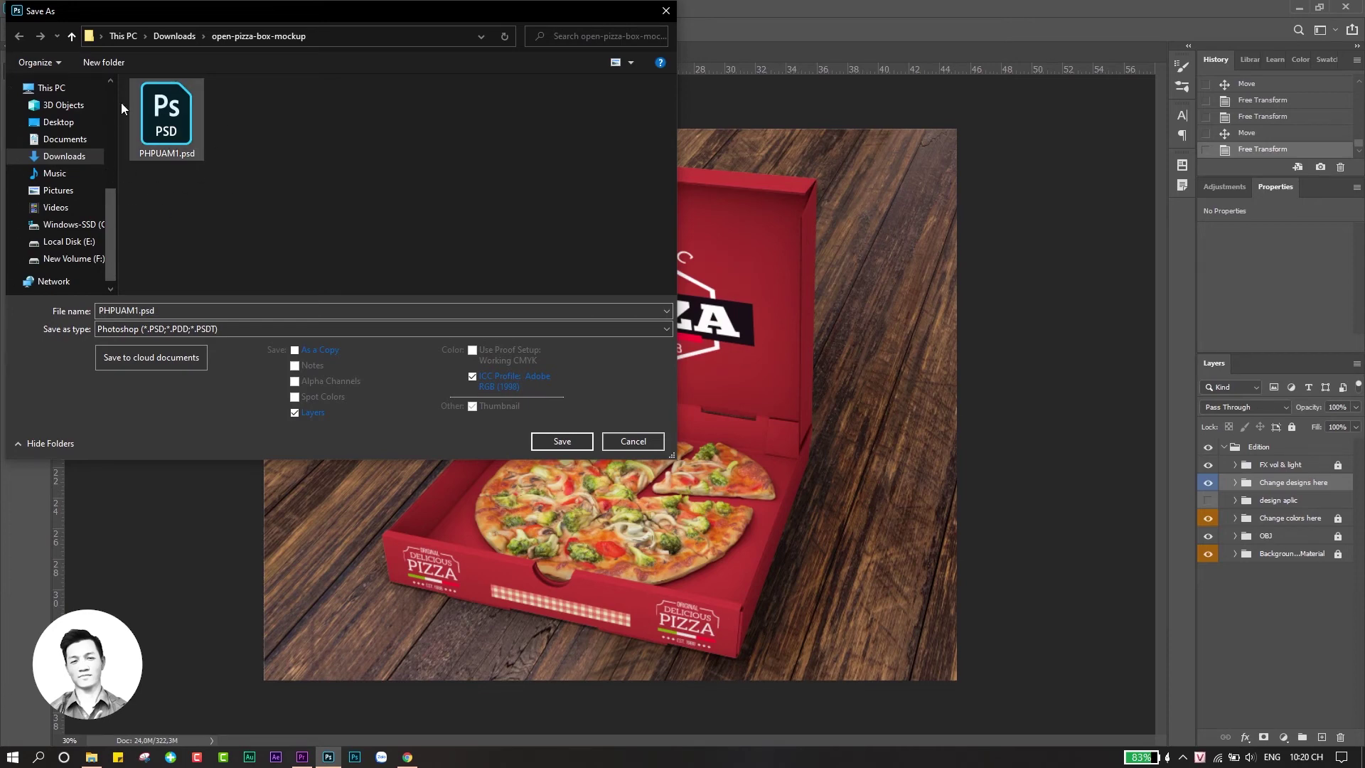
left_click(195, 330)
left_click(180, 526)
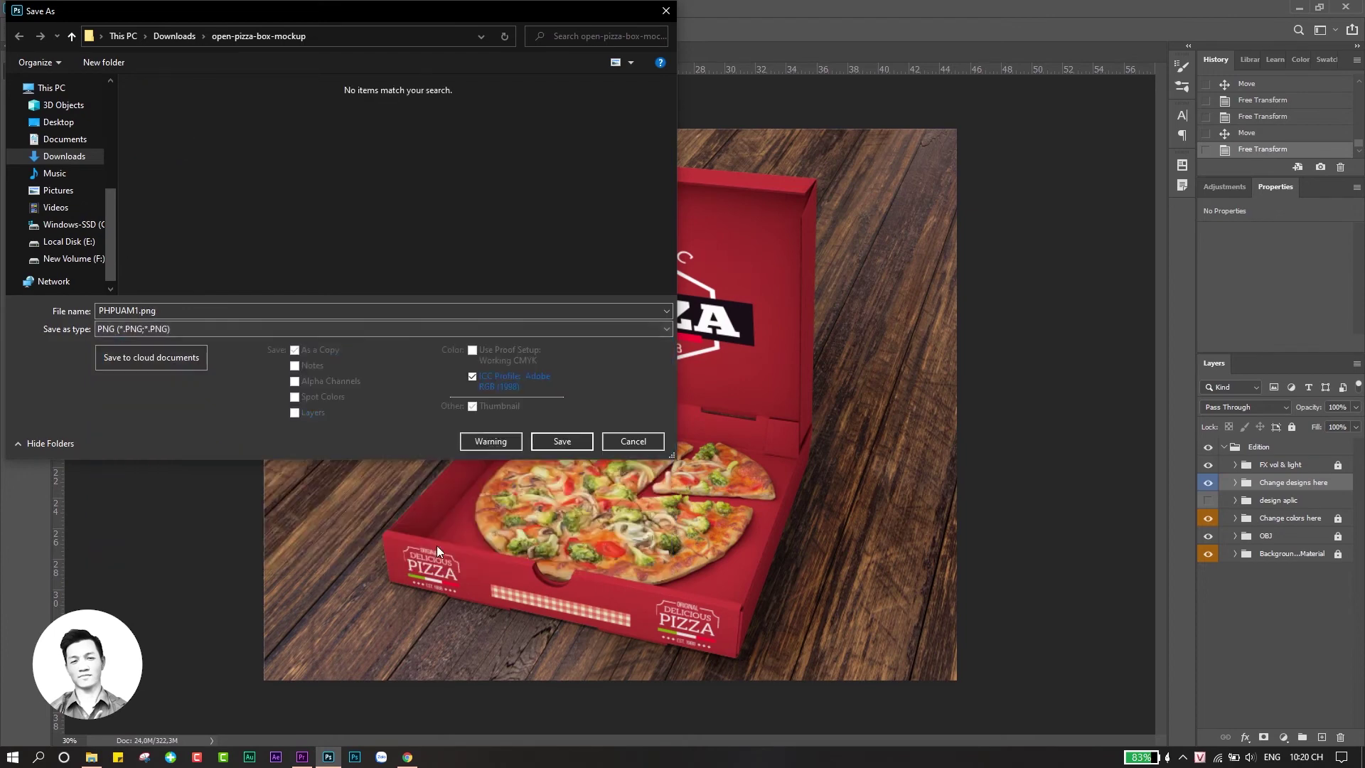
left_click(206, 329)
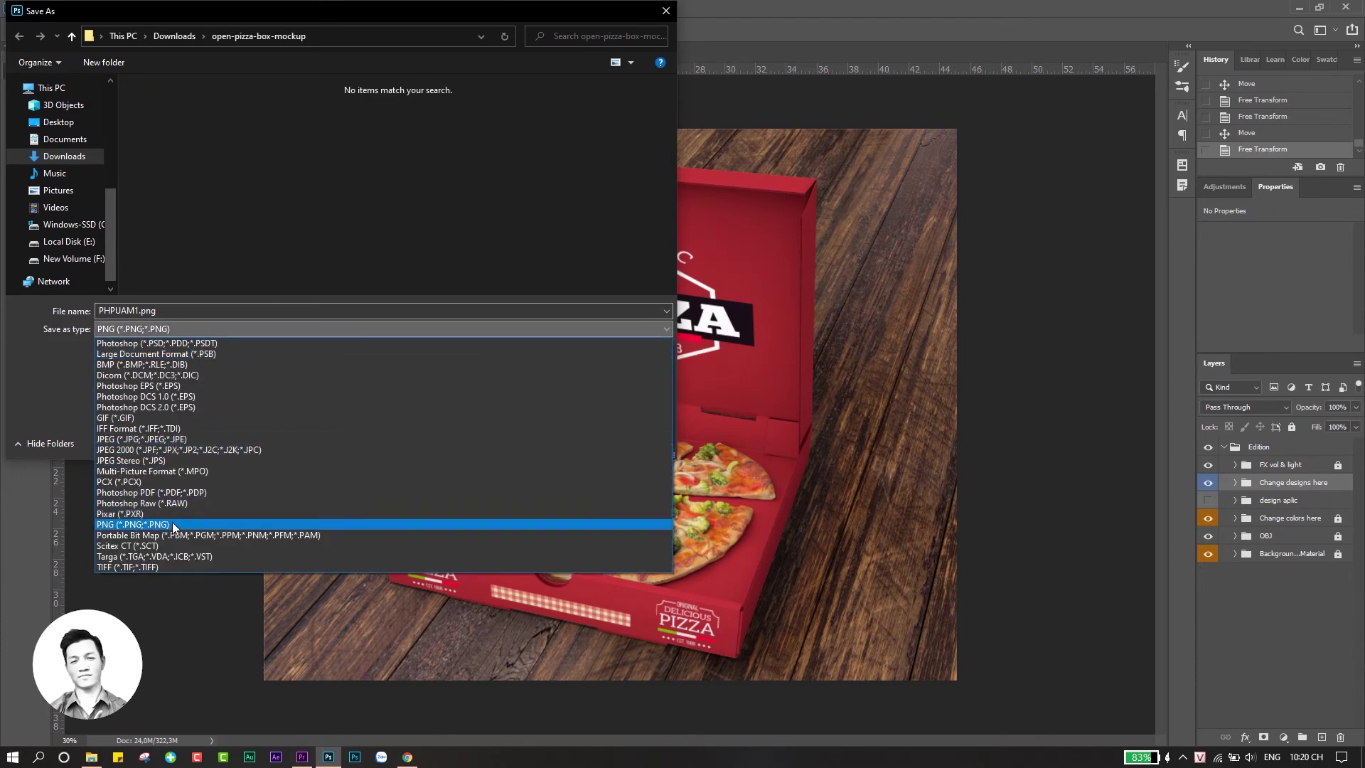
left_click(135, 524)
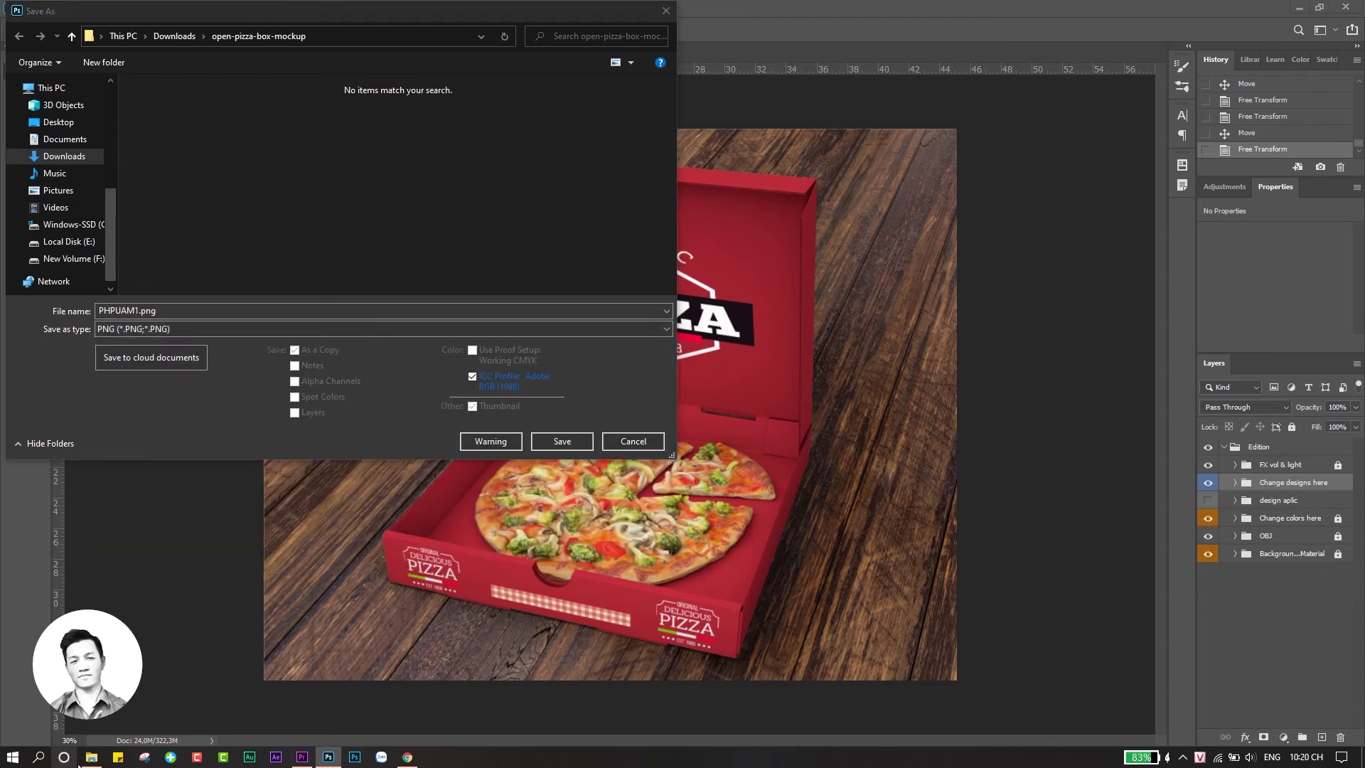
left_click(91, 757)
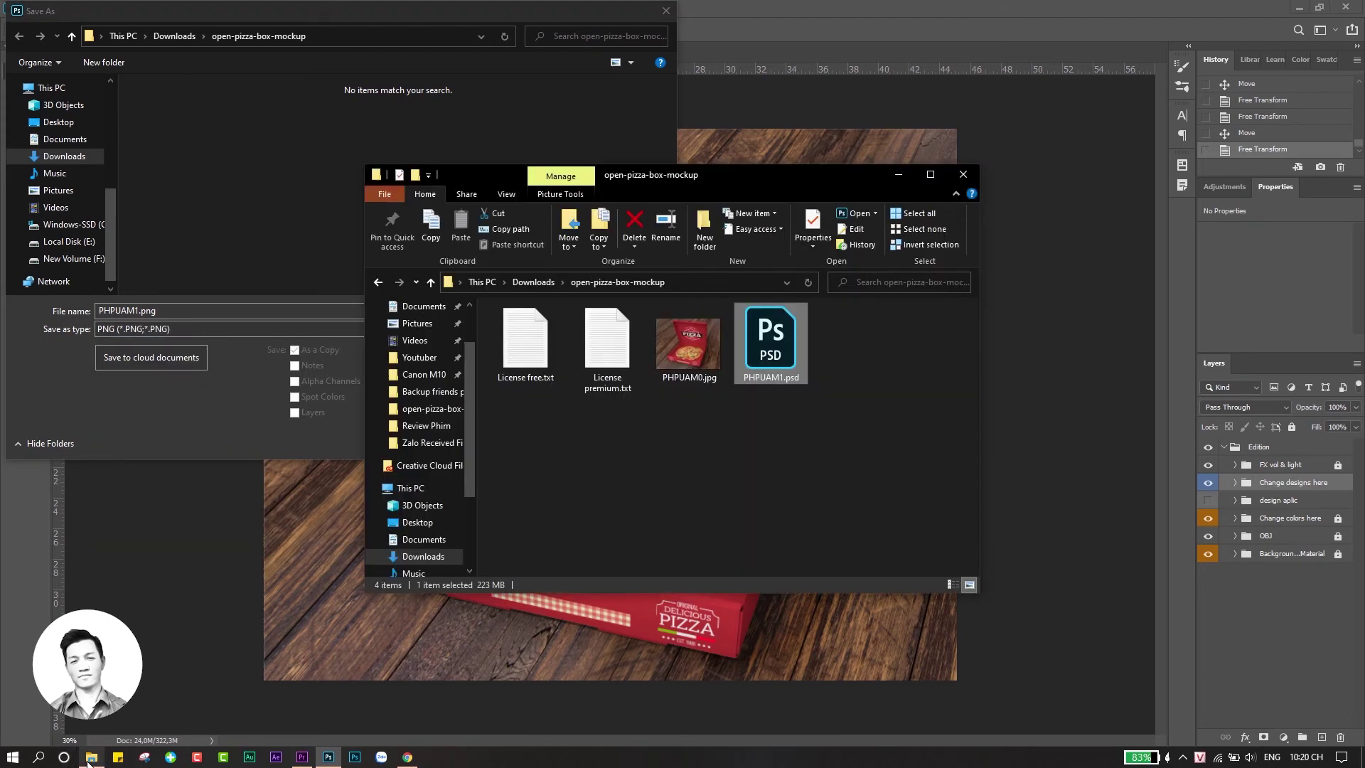
Open PHPUAM0.jpg in Photos, then close Photoshop's Save As dialog without saving.
left_click(692, 344)
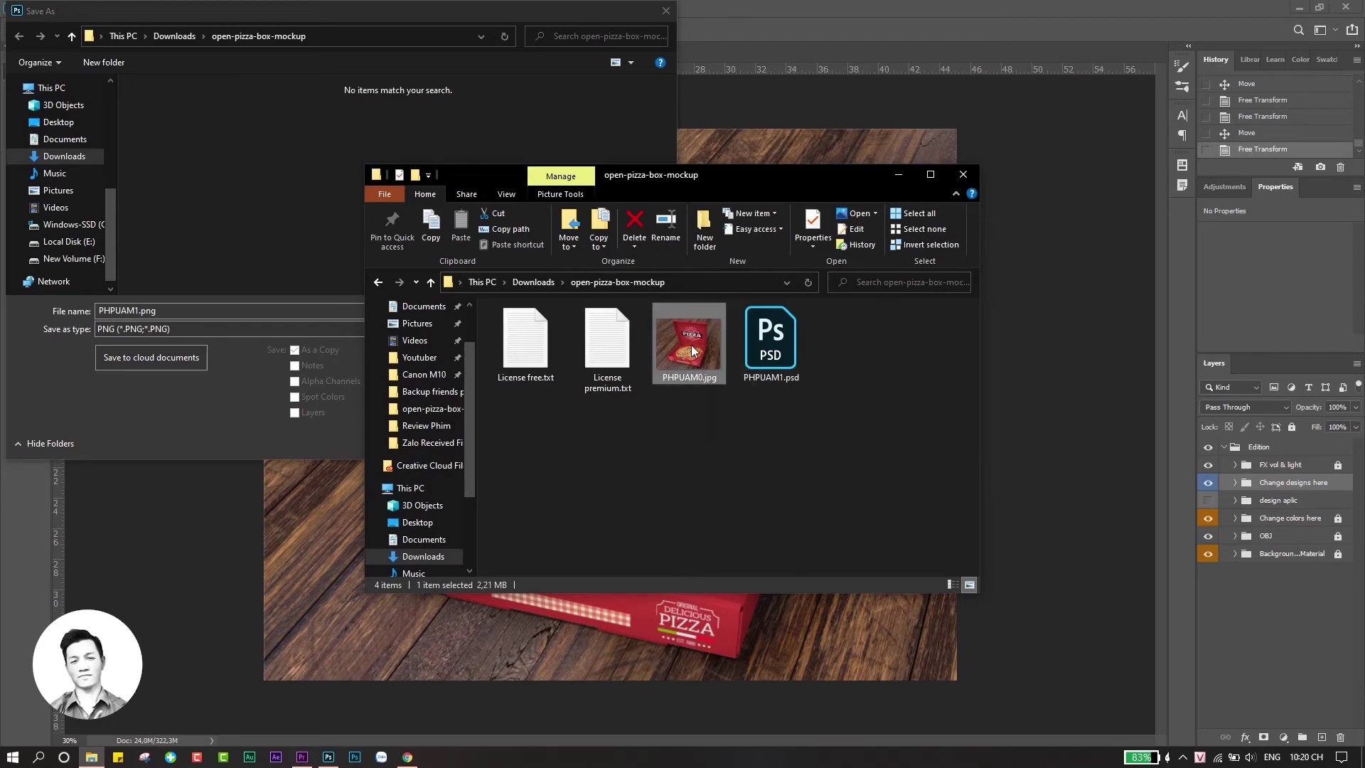
double_click(692, 345)
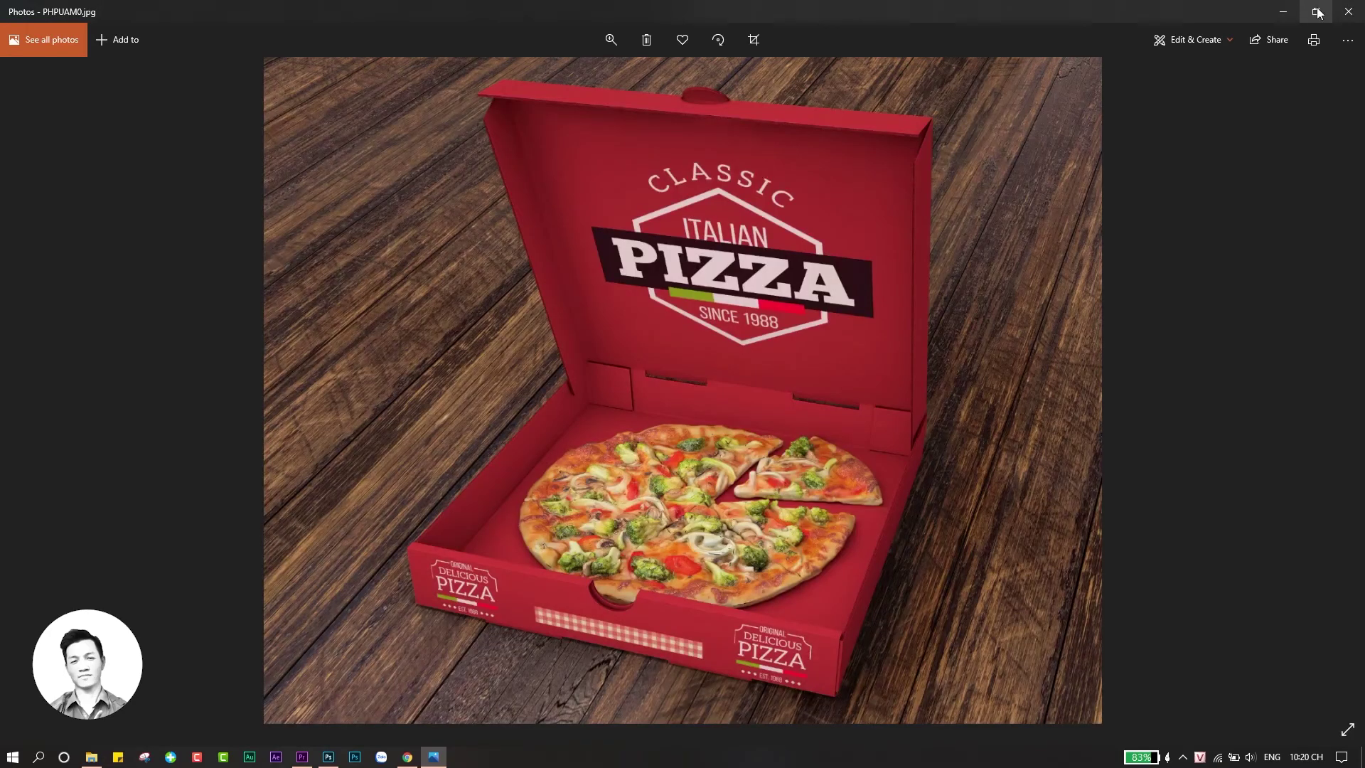
left_click(1316, 11)
left_click(271, 199)
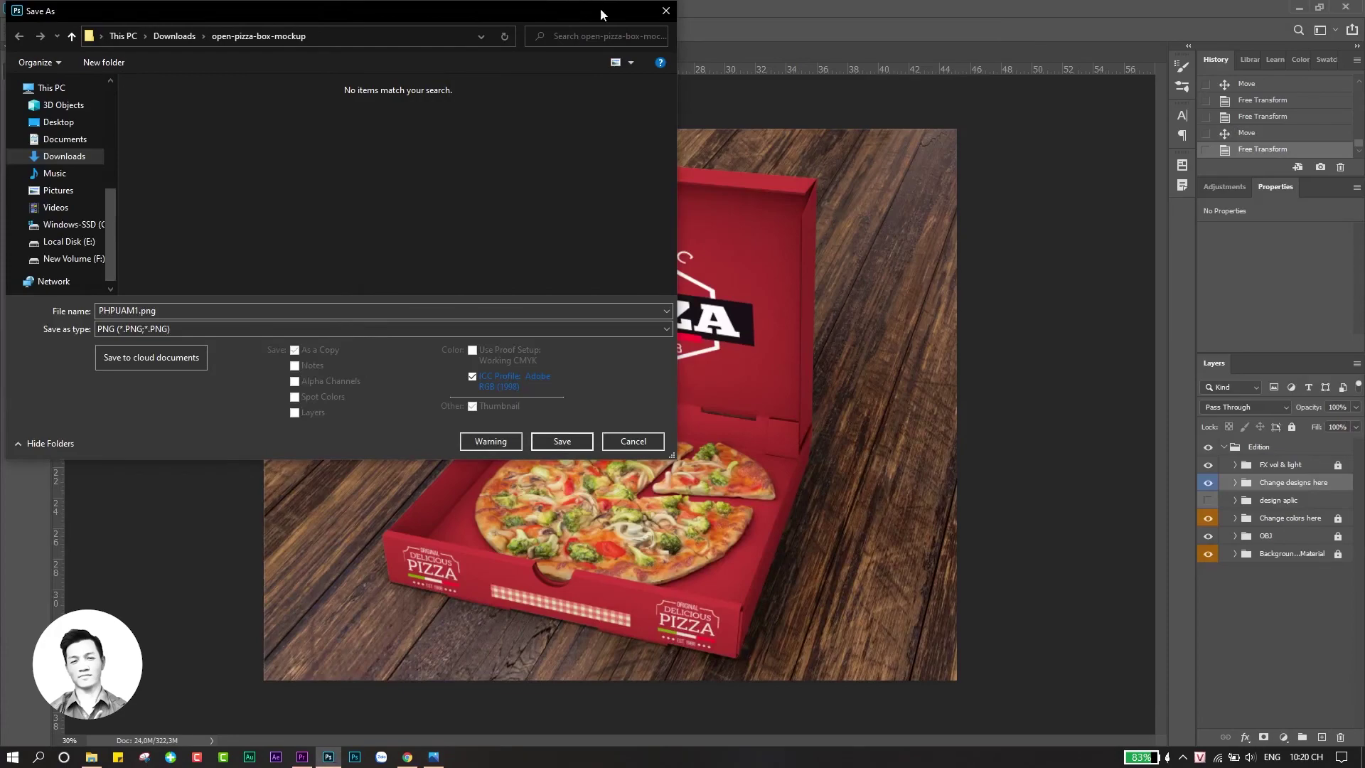
left_click(666, 11)
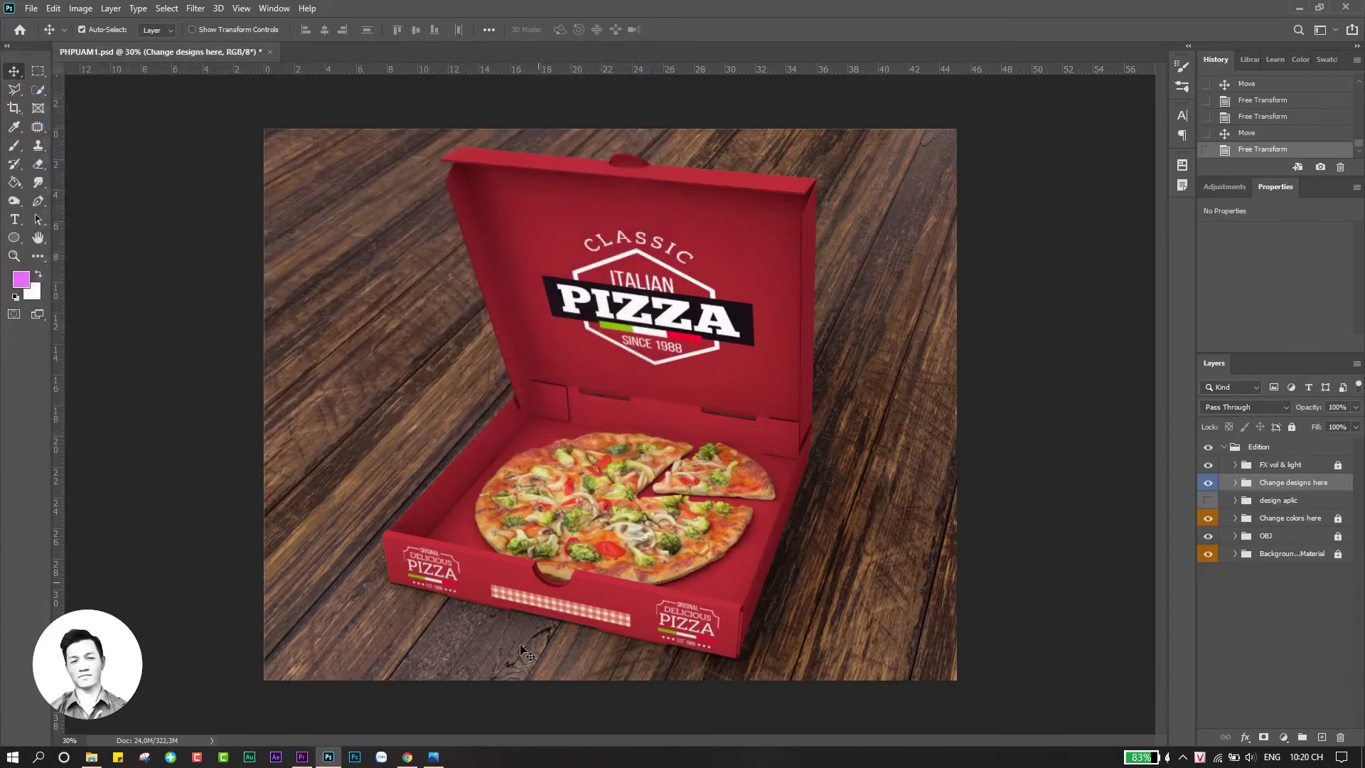
Place the PHPUAM0.jpg viewer beside the mockup to compare, then close it.
left_click(433, 757)
left_click_drag(883, 49, 629, 131)
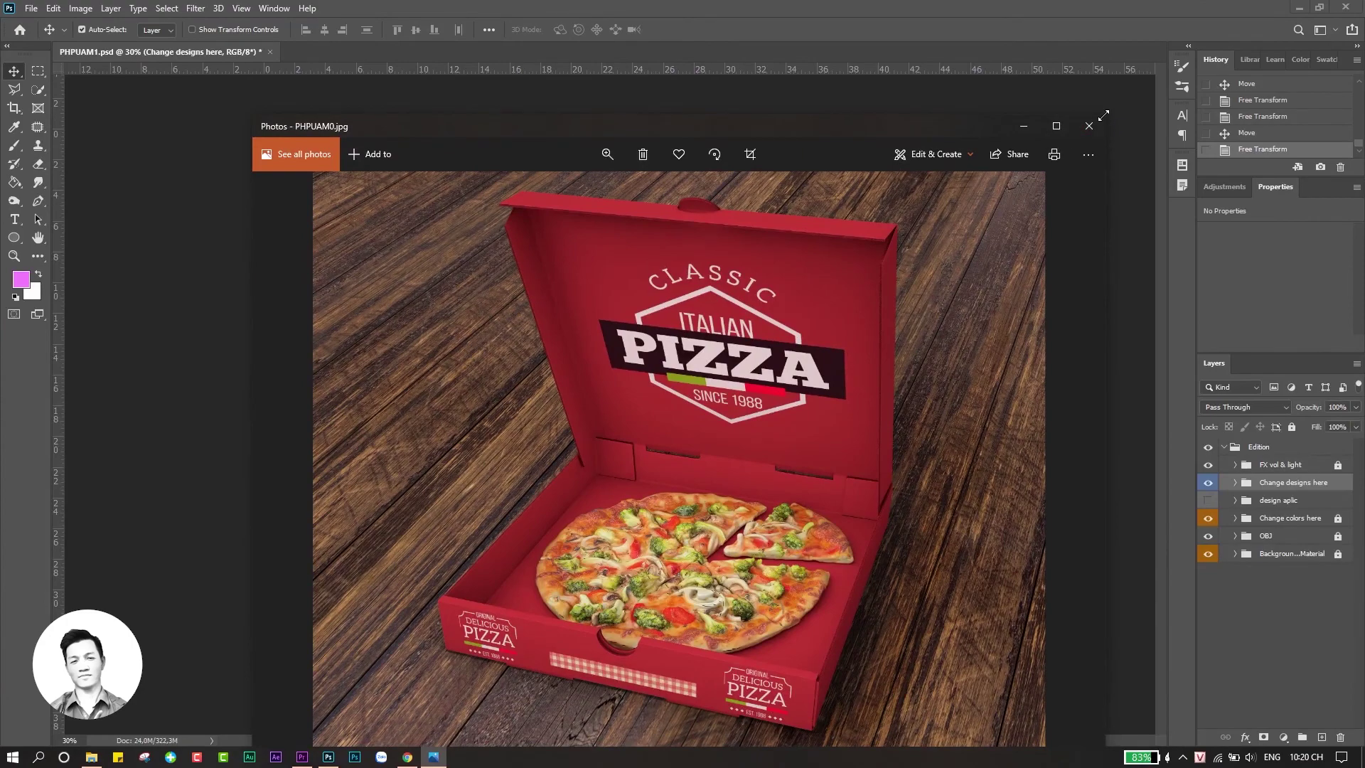
left_click_drag(1112, 112, 726, 427)
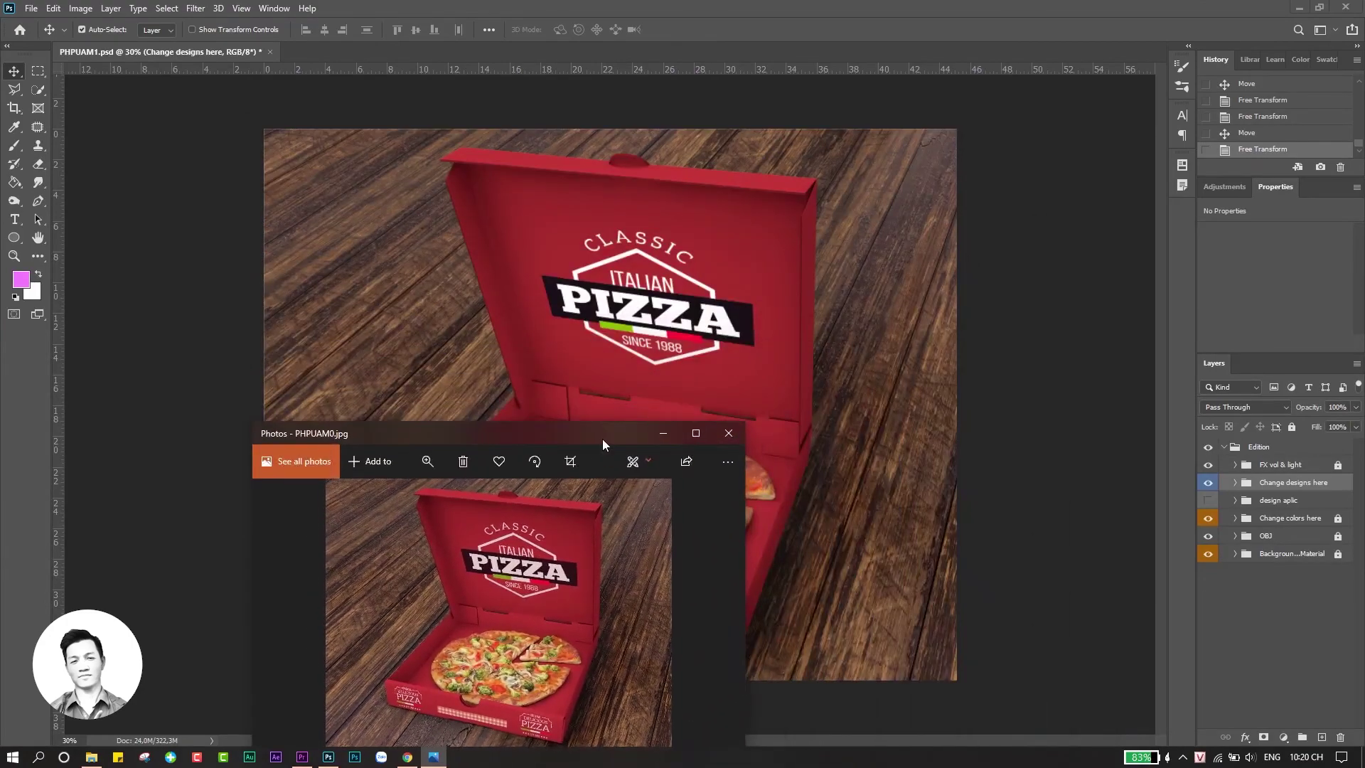
left_click_drag(603, 439, 1132, 241)
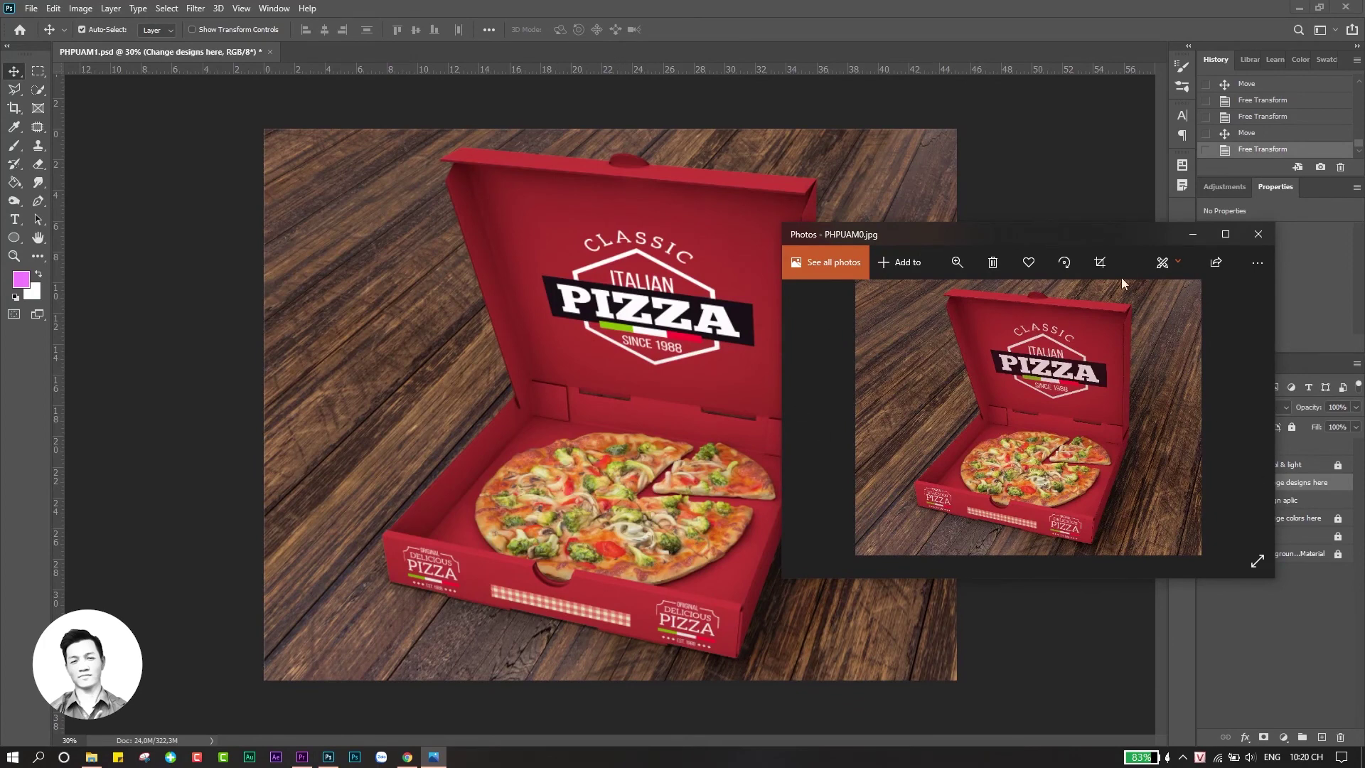
left_click(1256, 234)
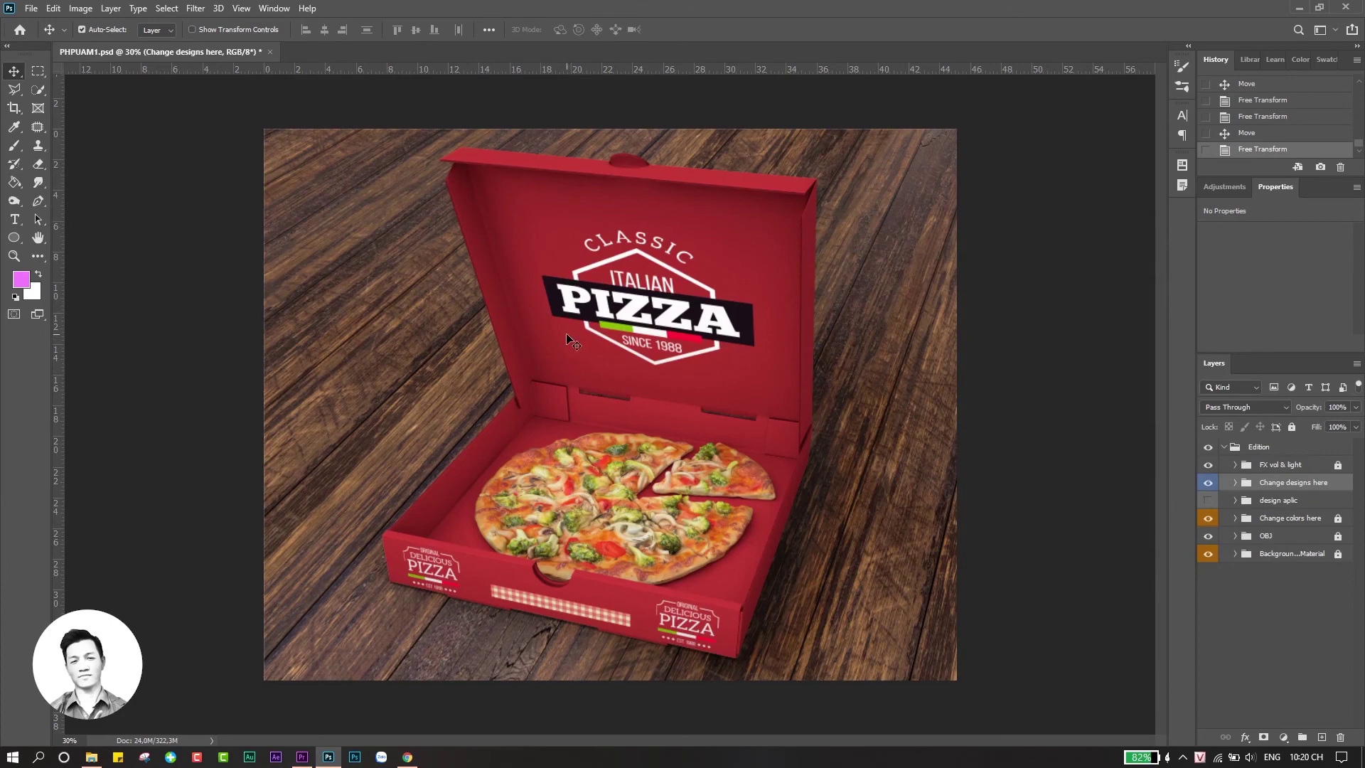